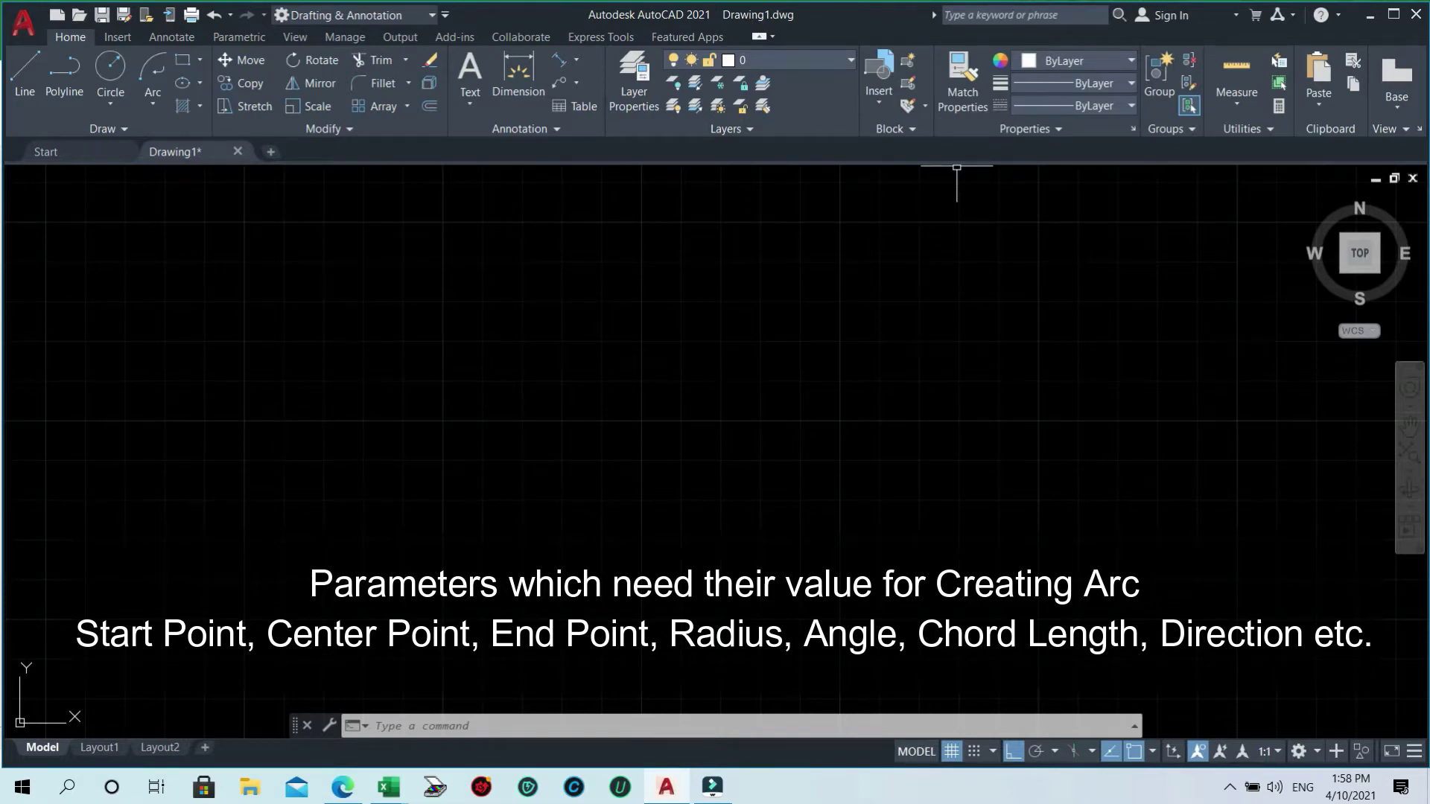
- Expand the Arc dropdown in the Draw panel to list the 3-Point through Continue methods
click(532, 327)
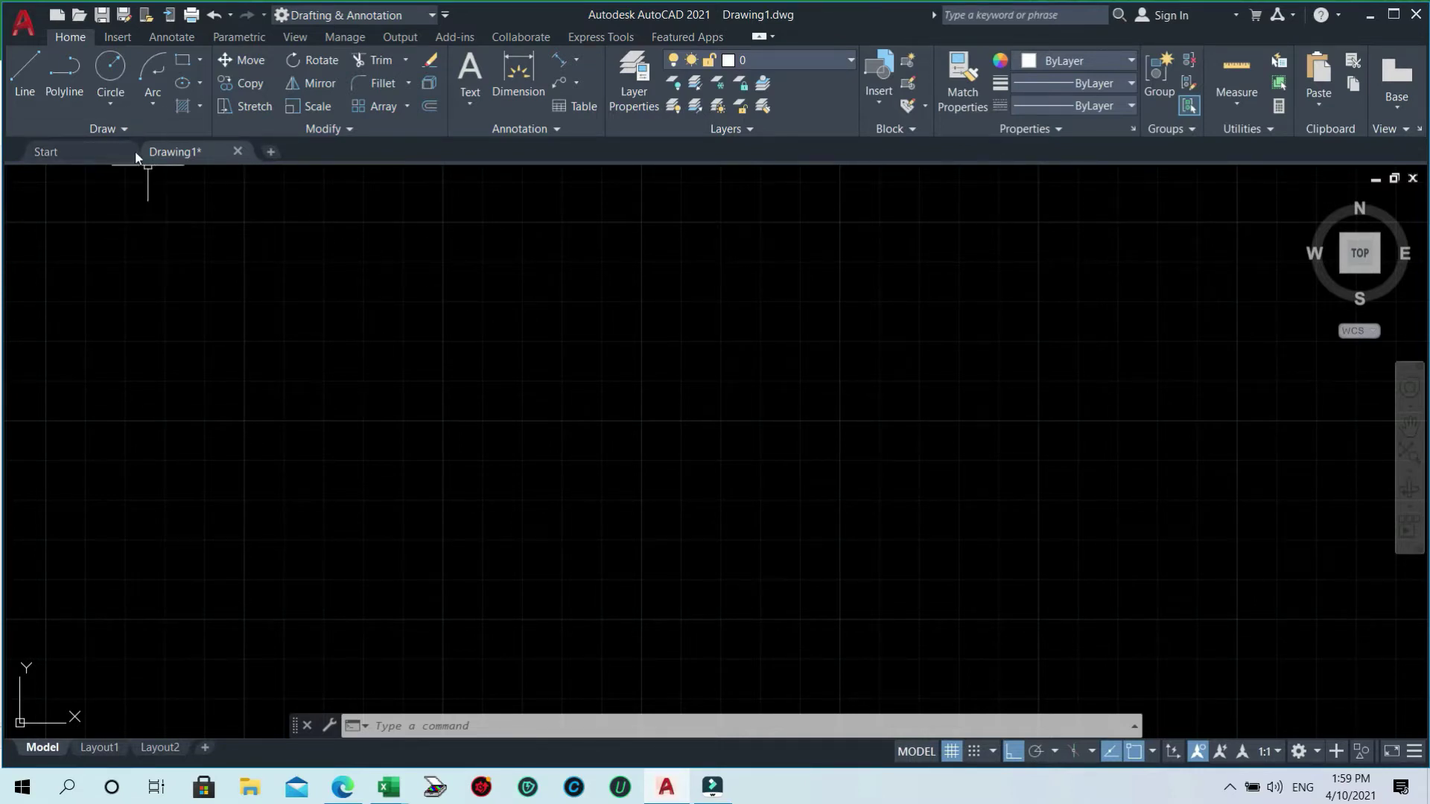
click(154, 111)
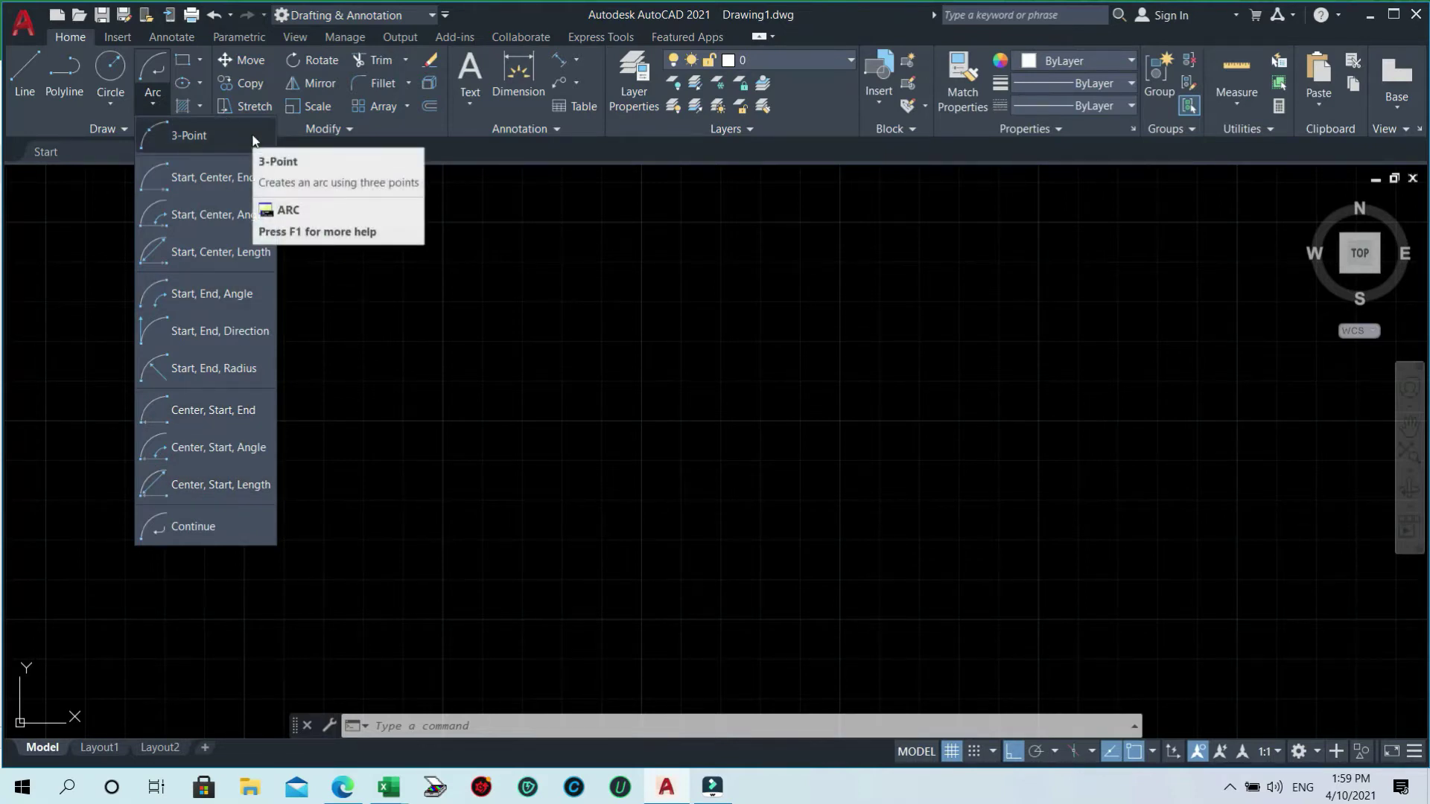
mouse_move(188, 136)
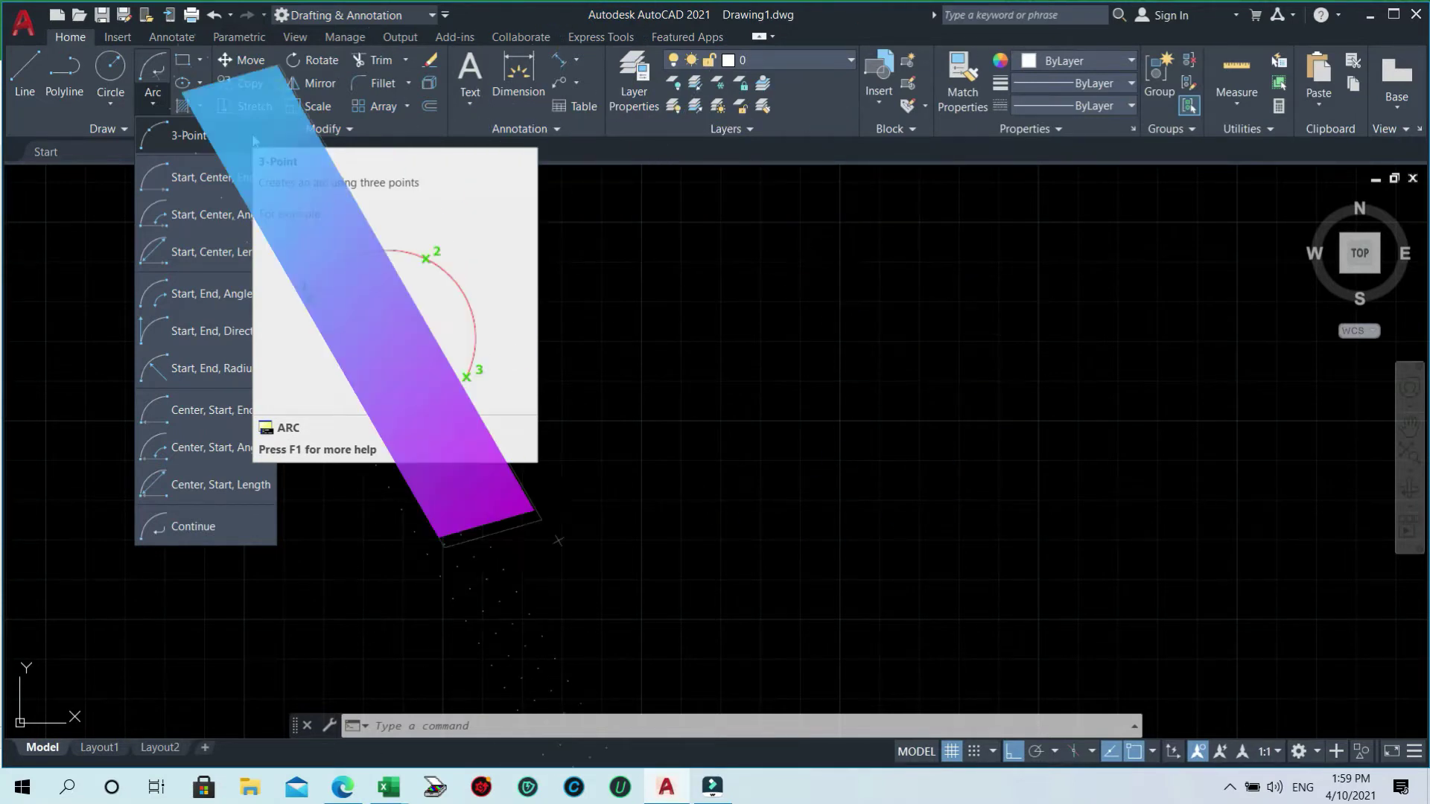
- Expand the Draw panel and dismiss the Arc methods list, returning to the empty Drawing1
click(70, 37)
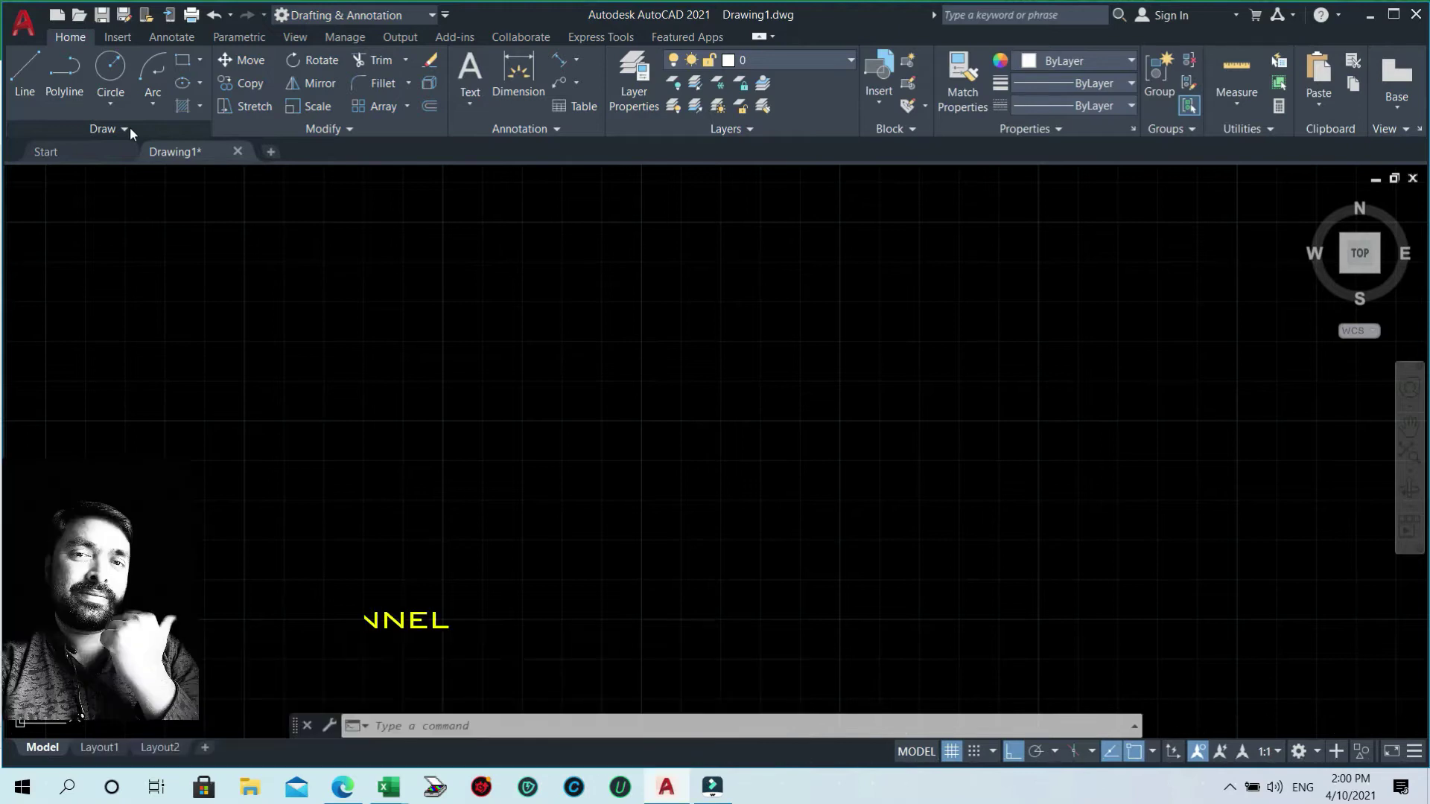
click(127, 130)
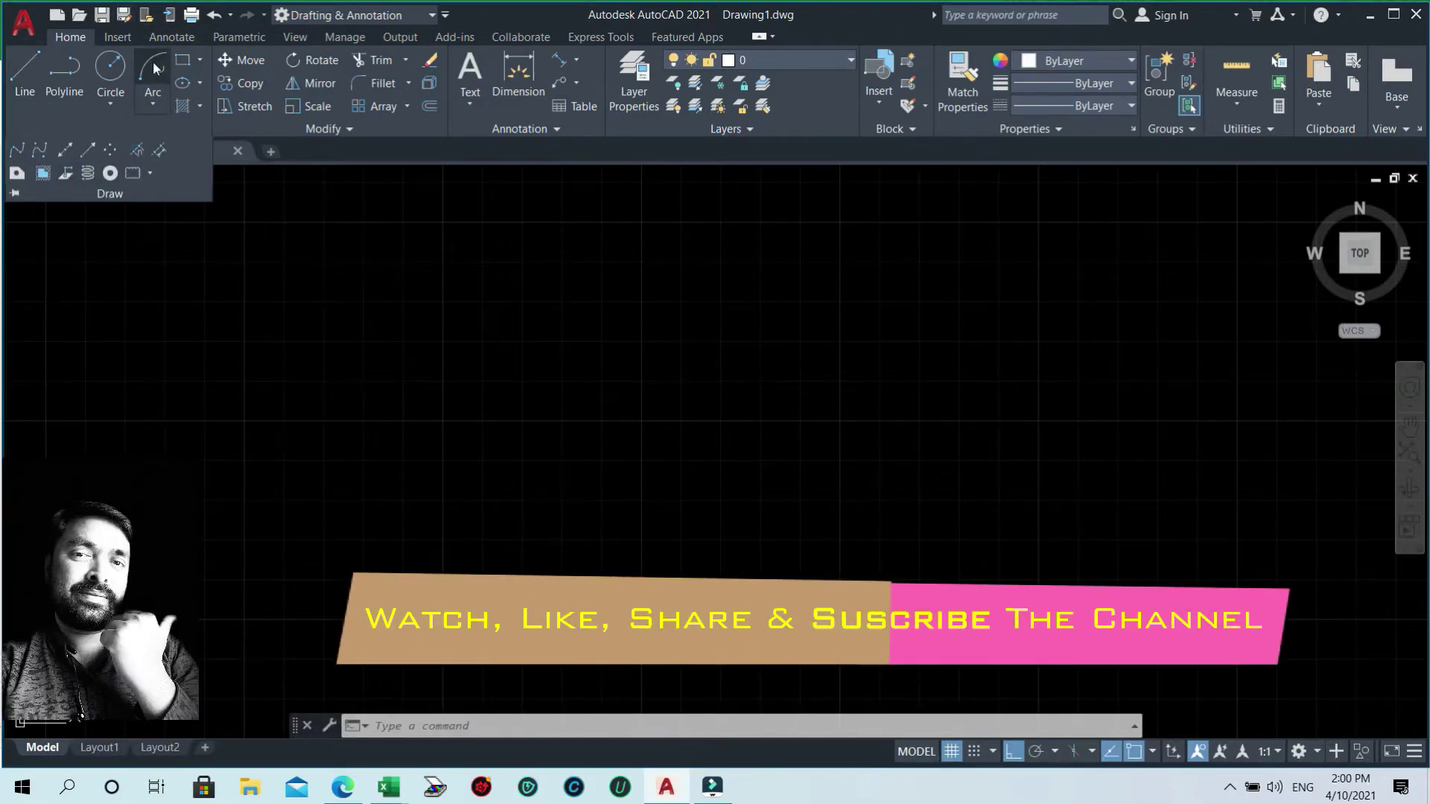
click(154, 103)
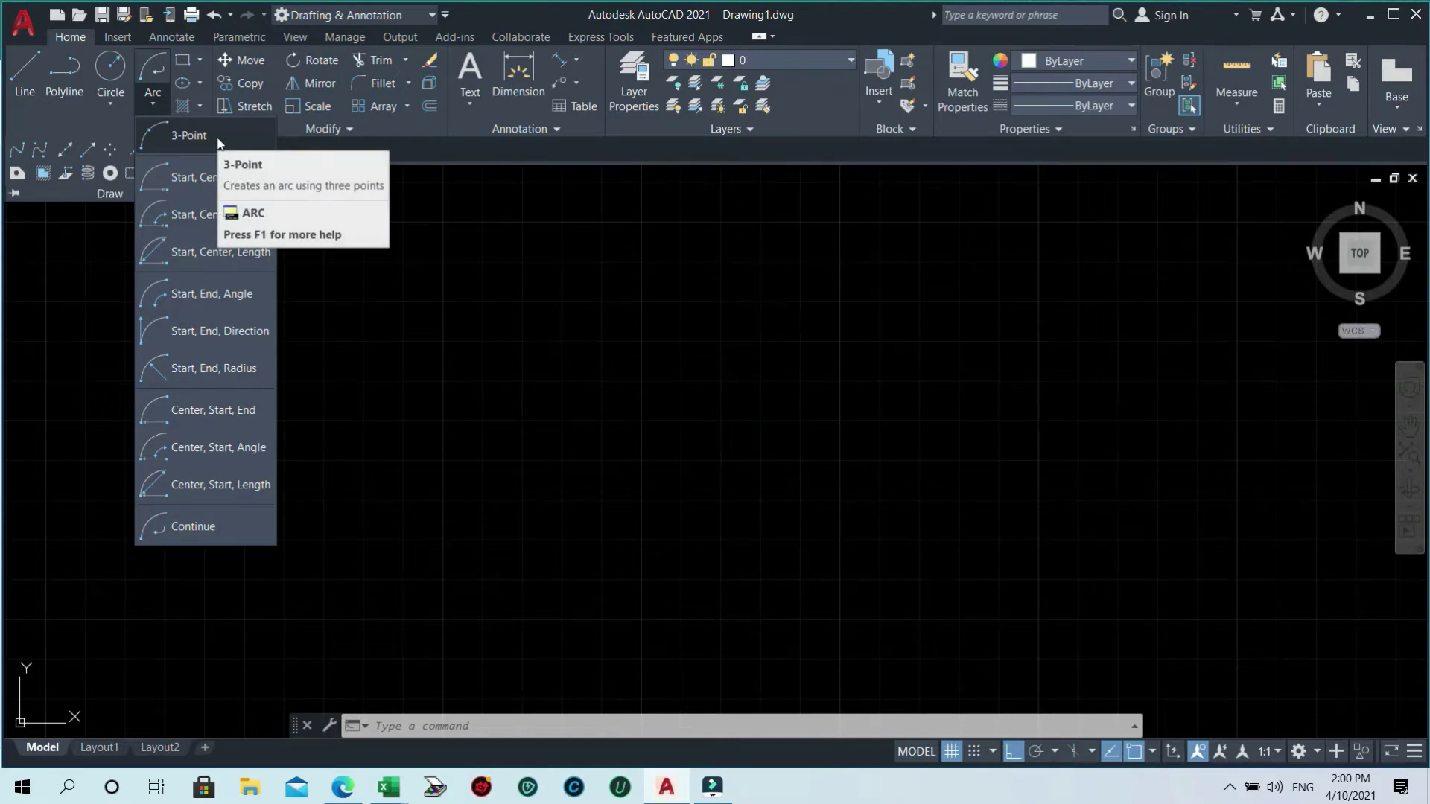
click(508, 394)
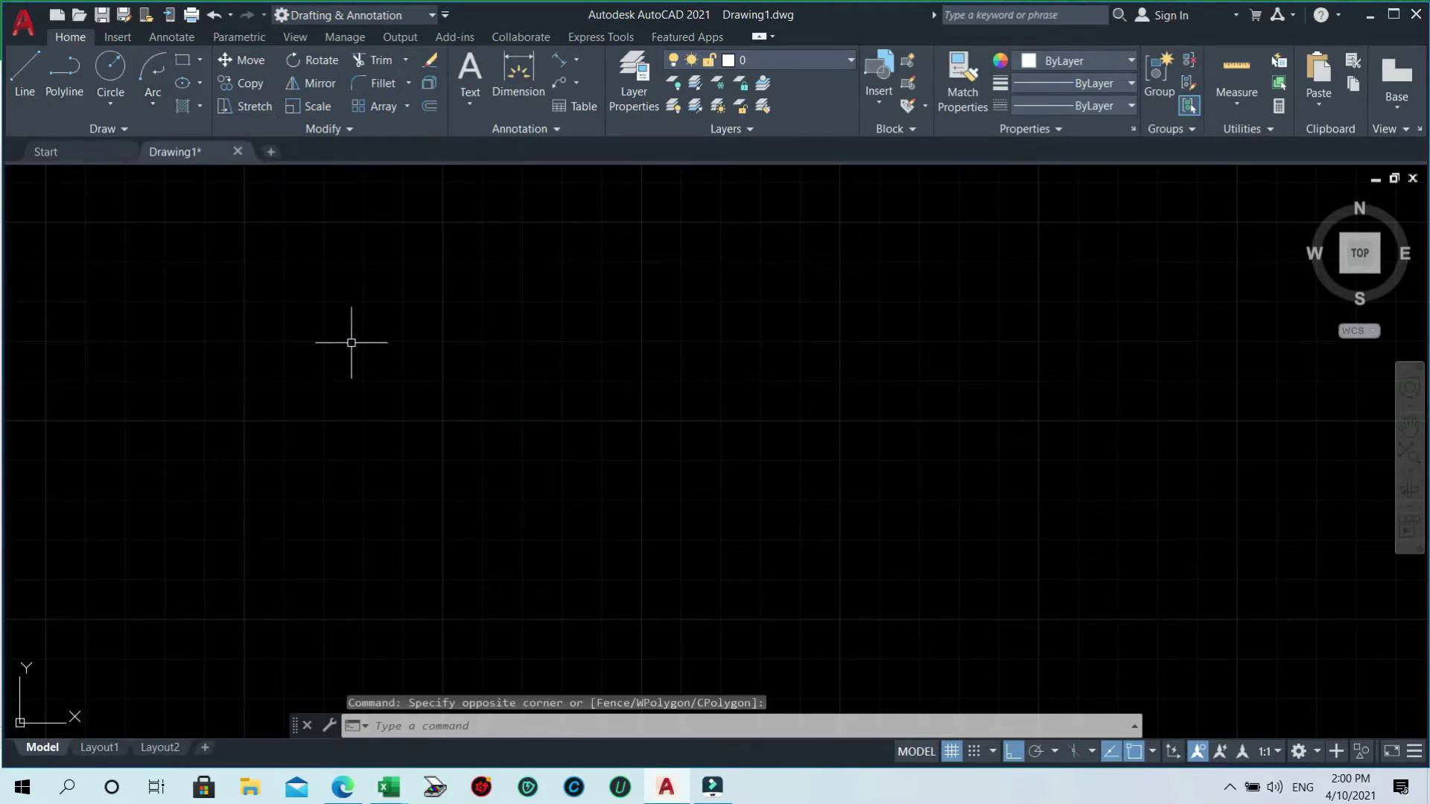
- Draw a 3-Point arc sweeping up and over to the right using the A command
text(A)
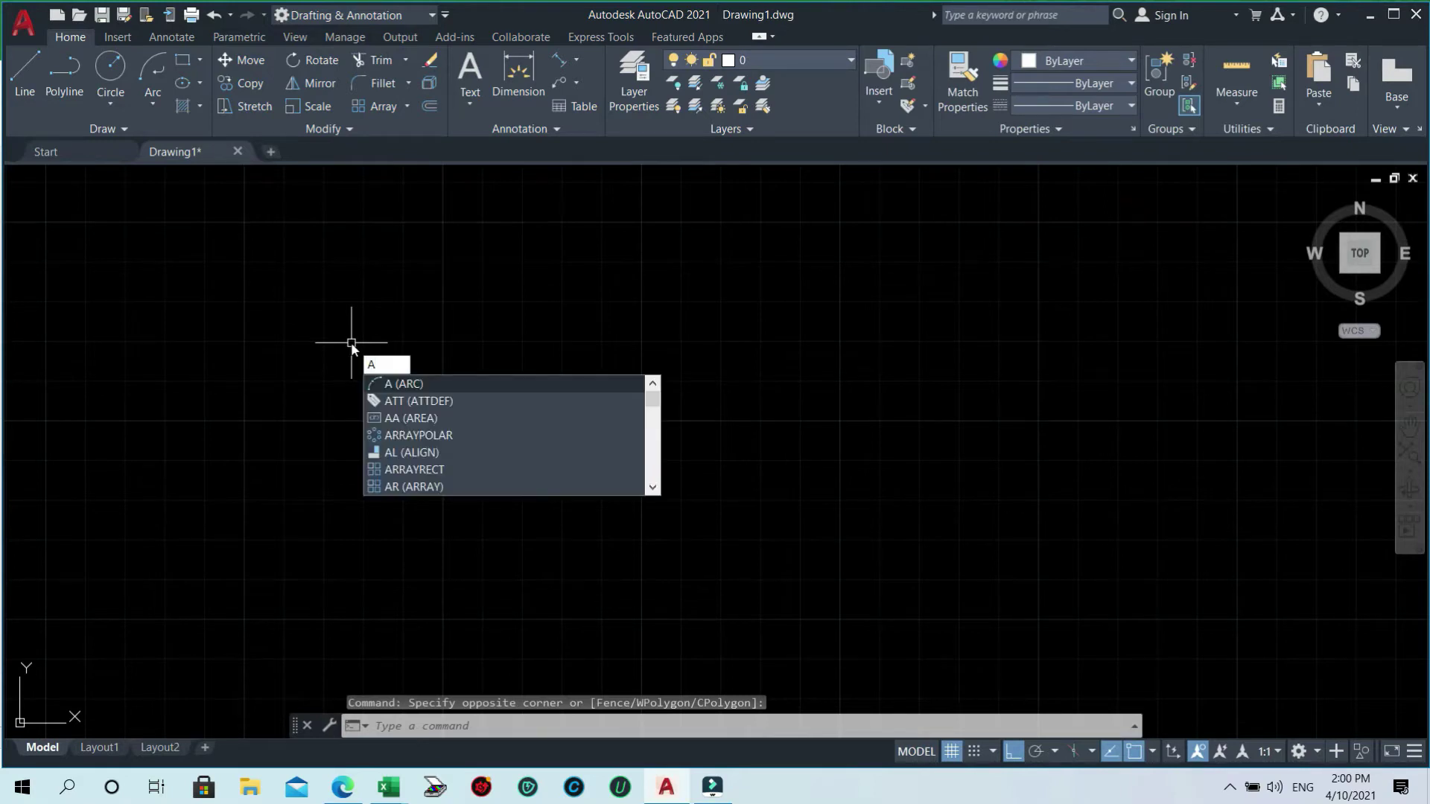
key(Return)
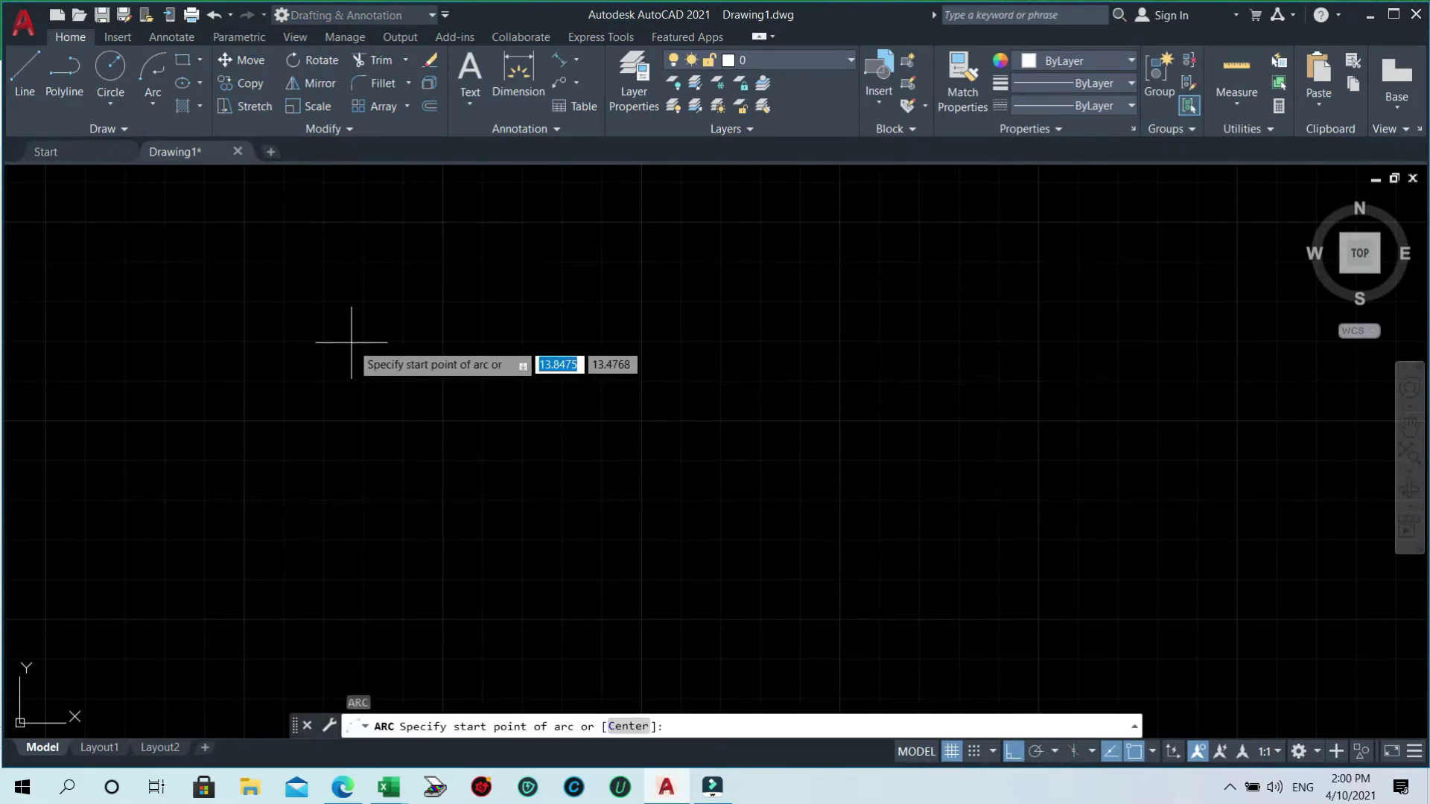
click(153, 109)
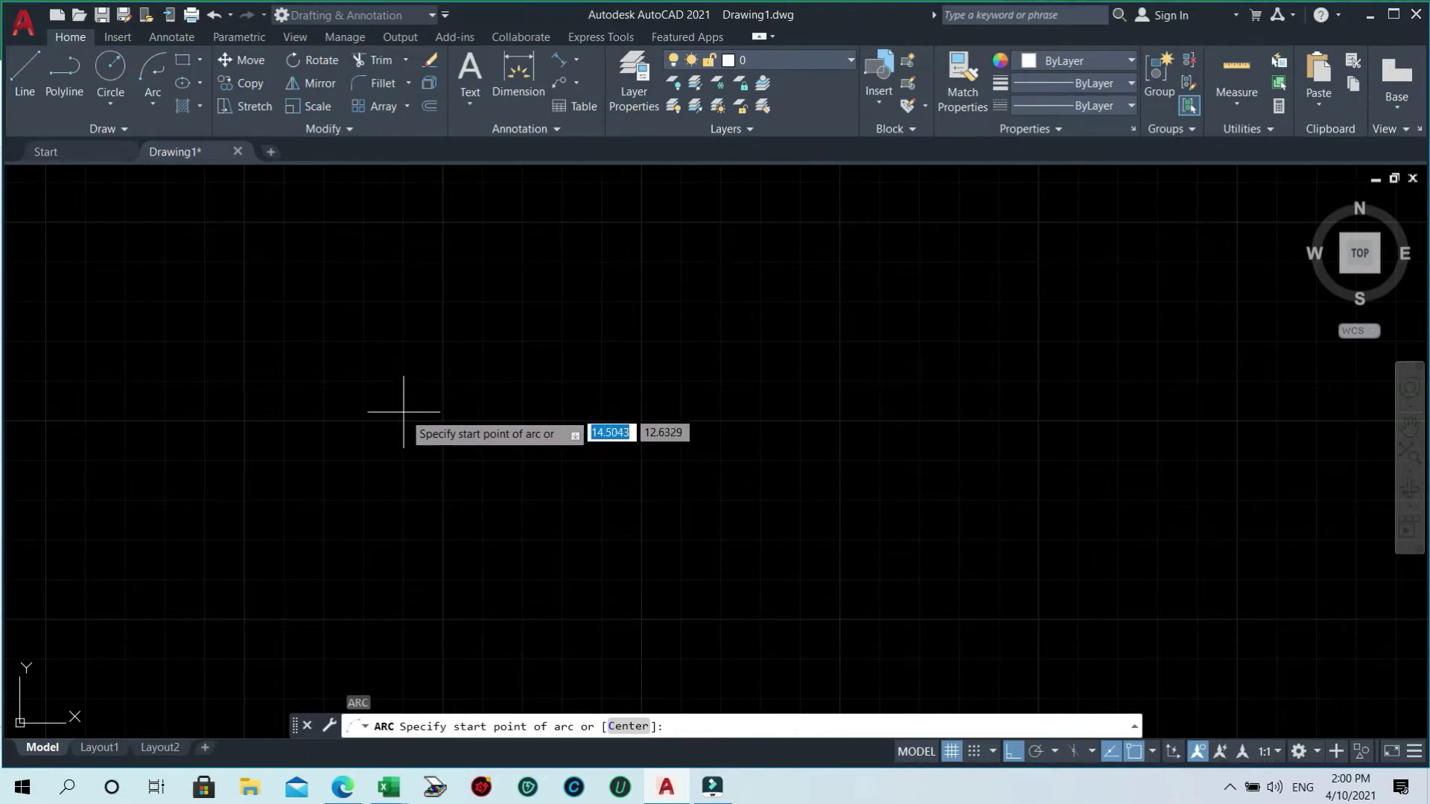
click(403, 494)
click(641, 277)
click(717, 286)
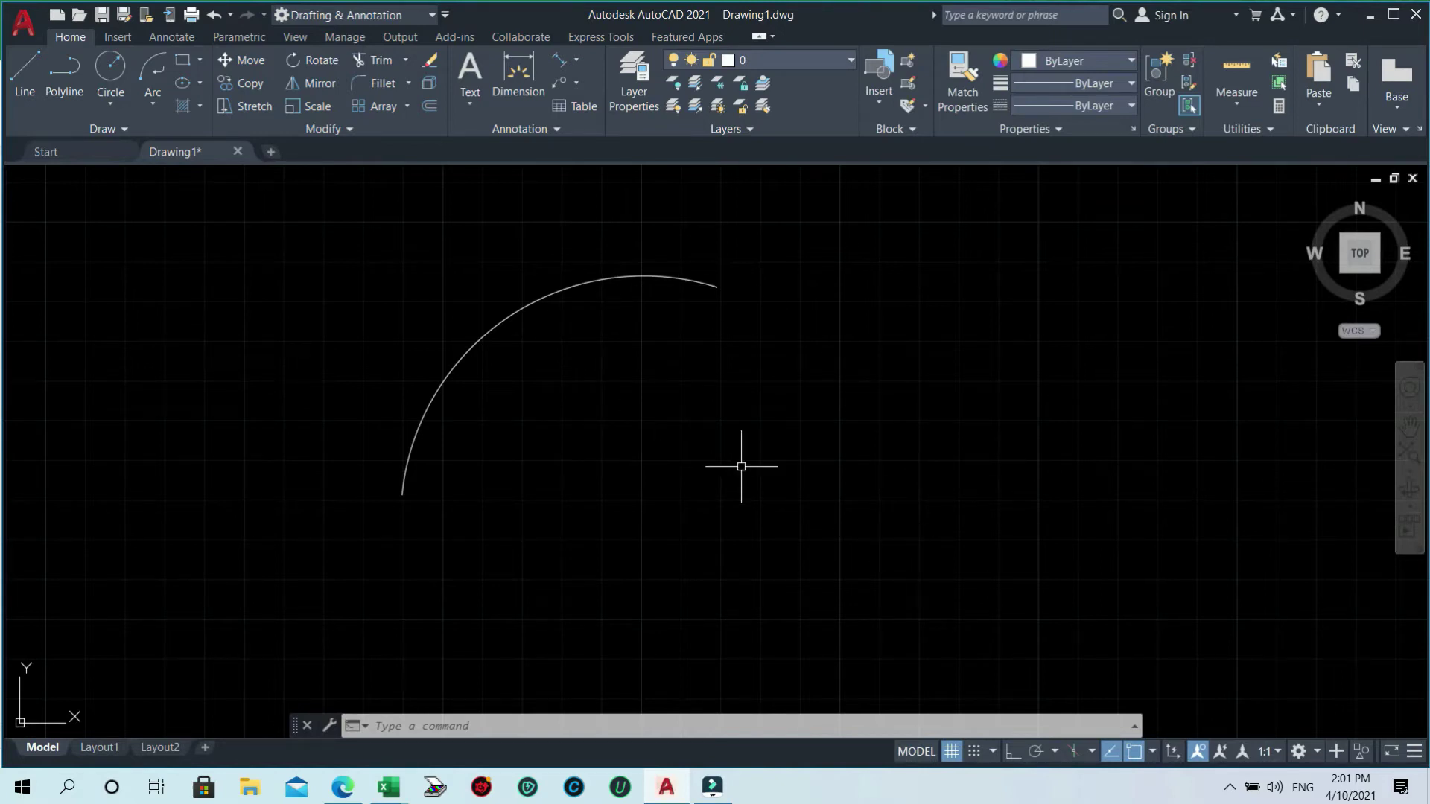
click(152, 109)
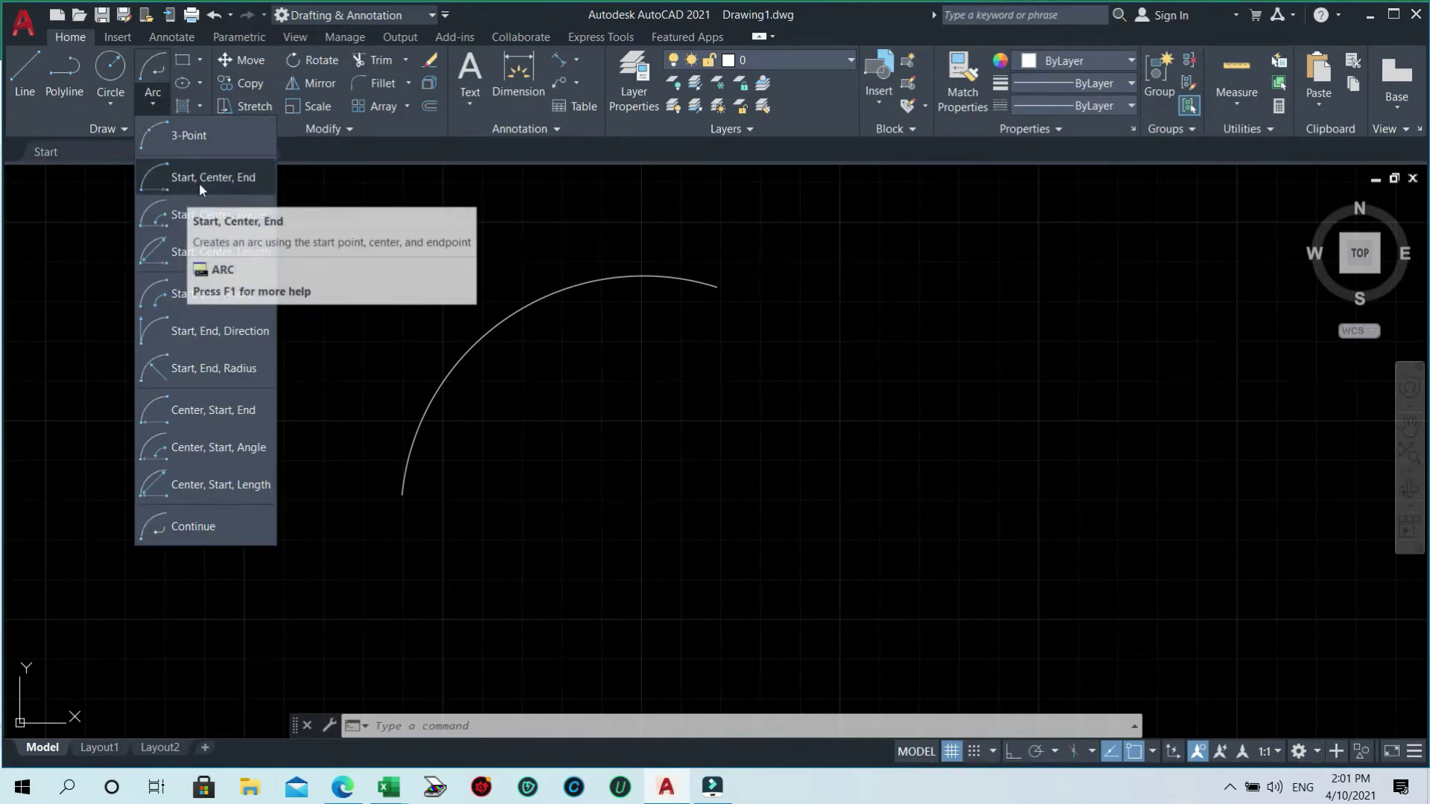
- Begin a Start, Center, End arc, picking its start point and centre right of the first arc
click(236, 190)
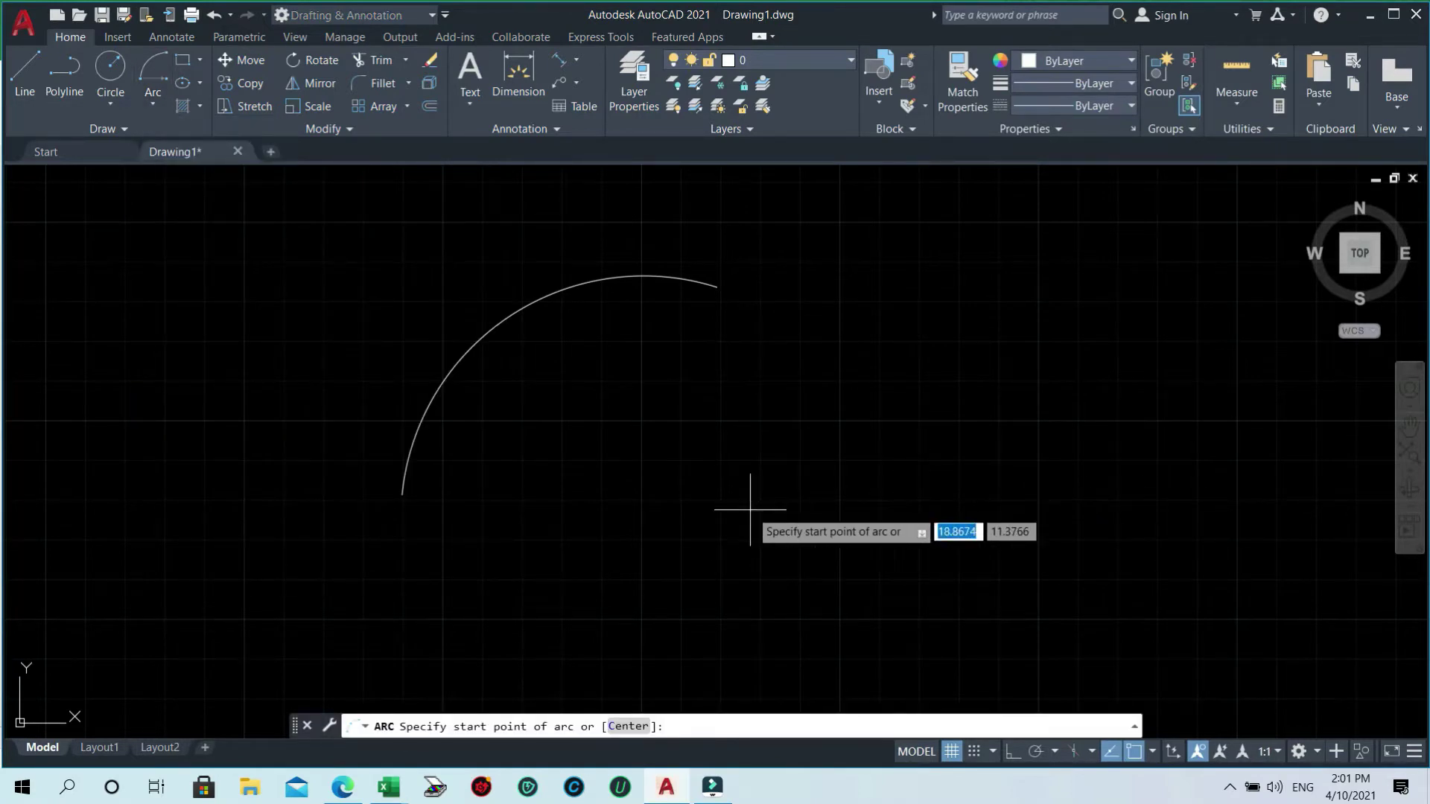
click(774, 511)
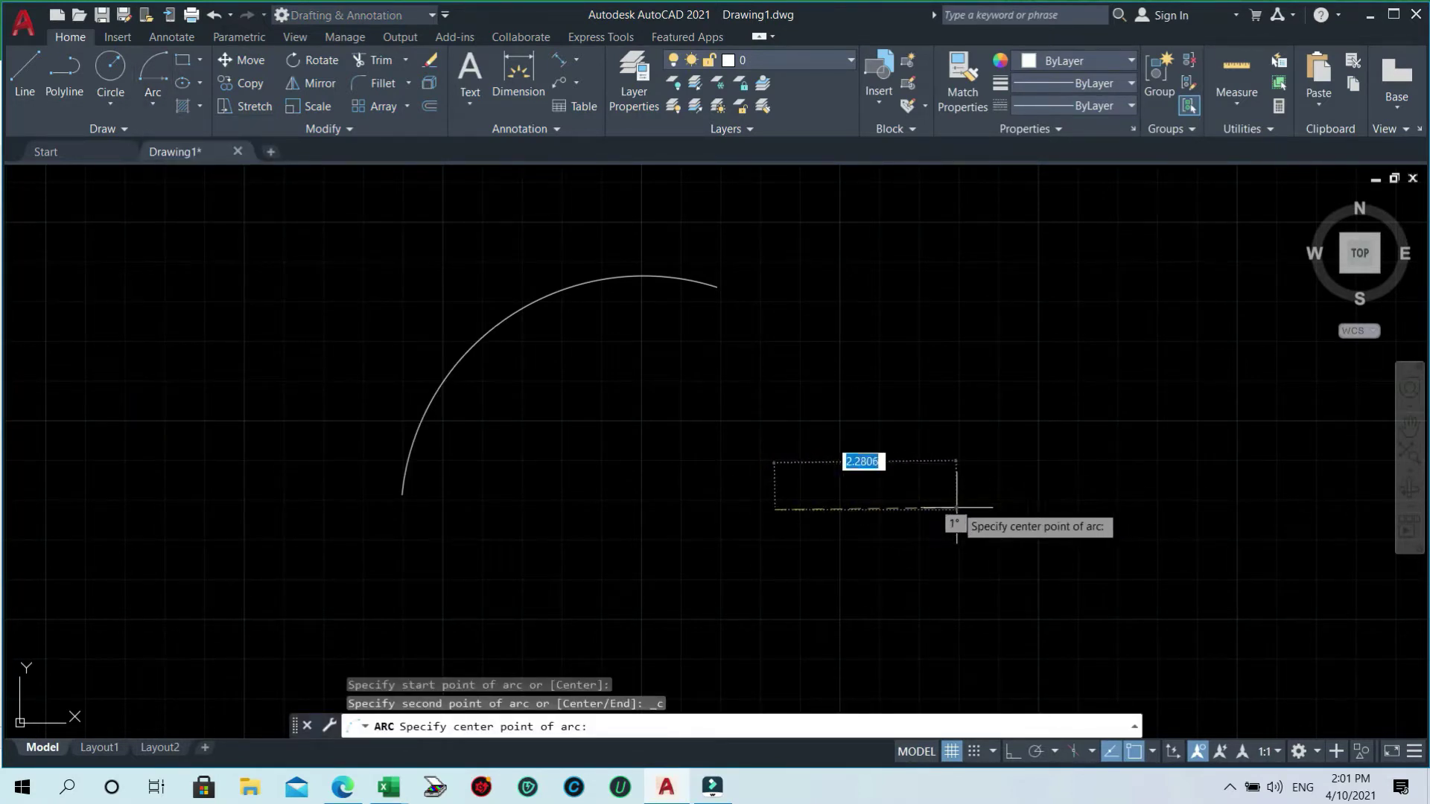
click(982, 510)
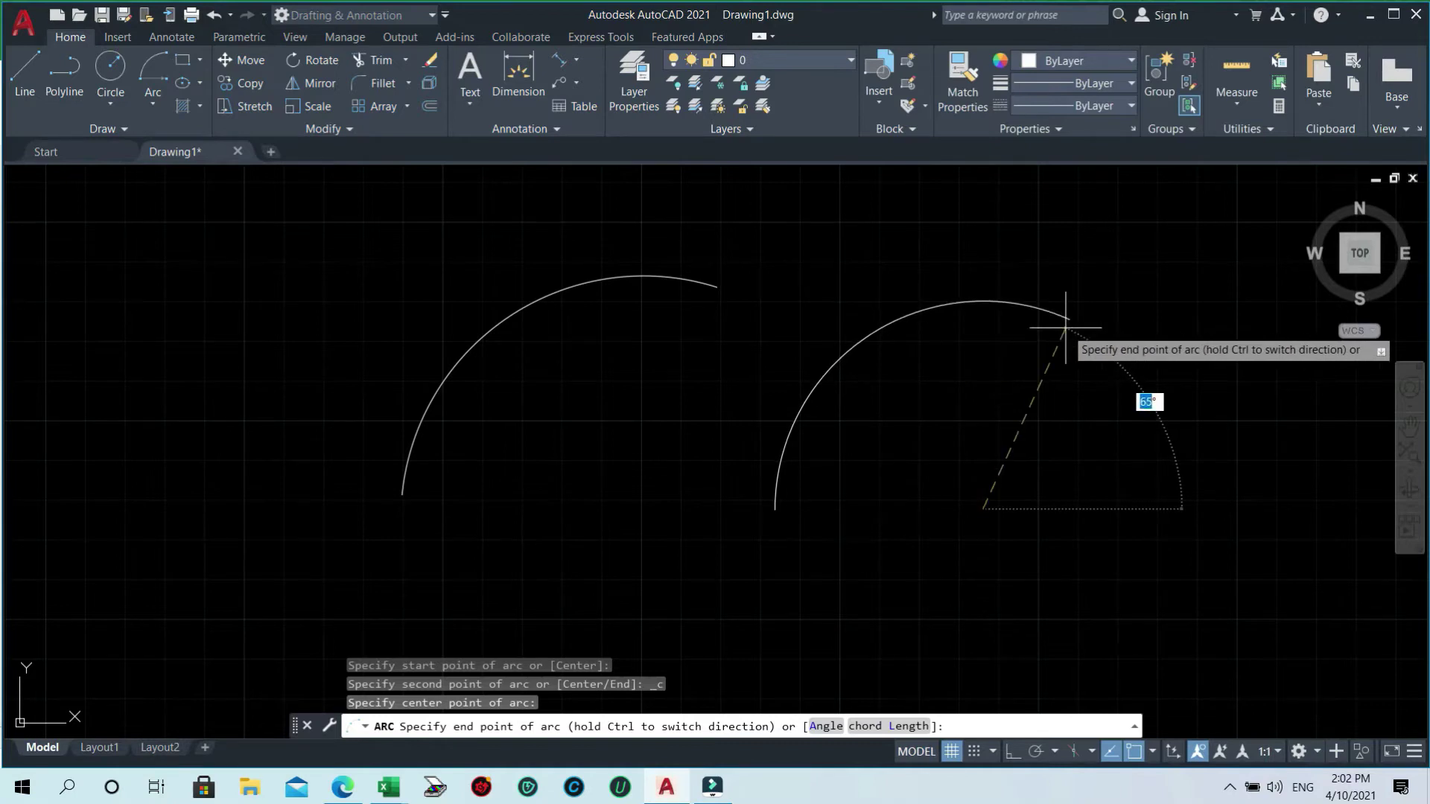
text(REC)
- Draw a 6 by 4 rectangle with RECTANG using @6,4
key(Return)
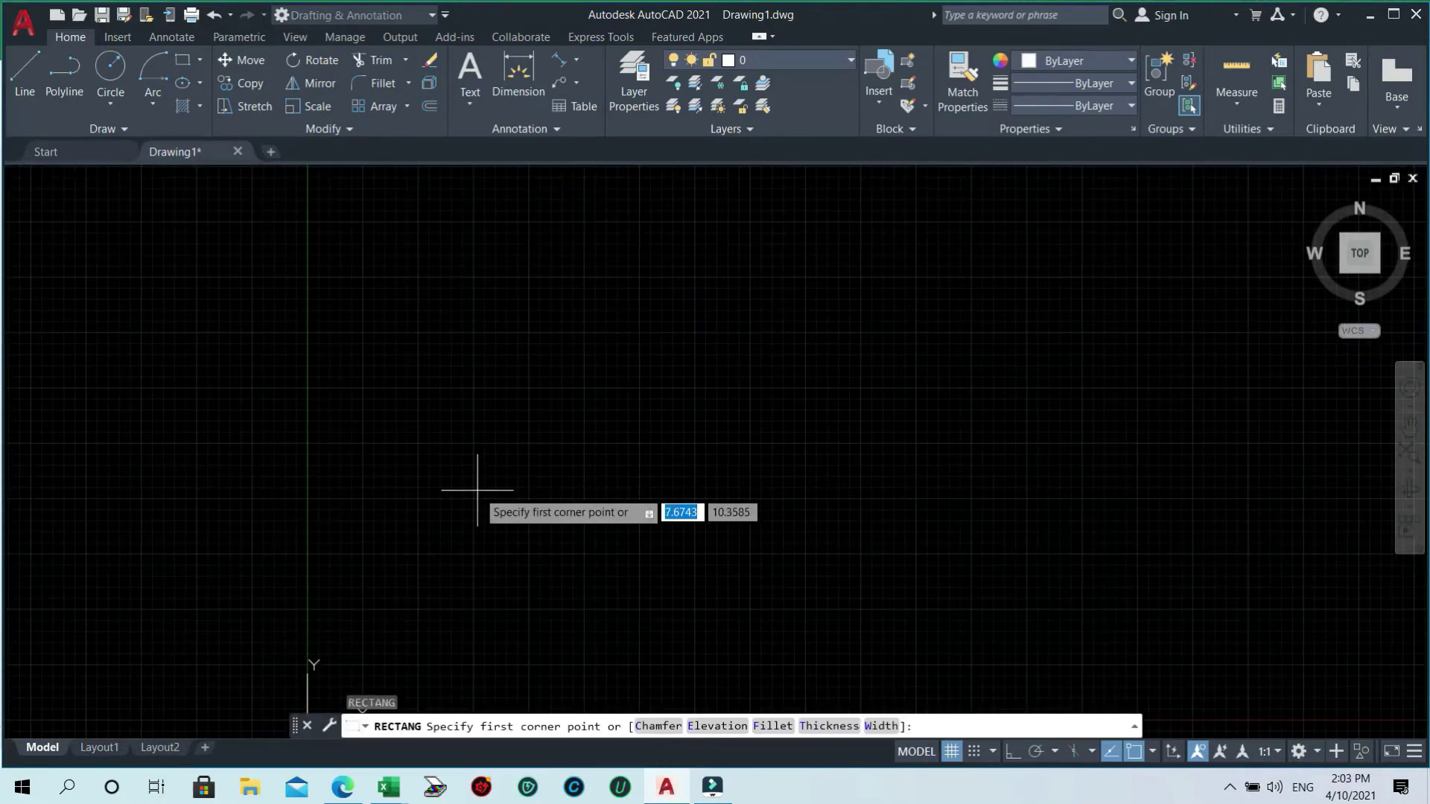
click(478, 490)
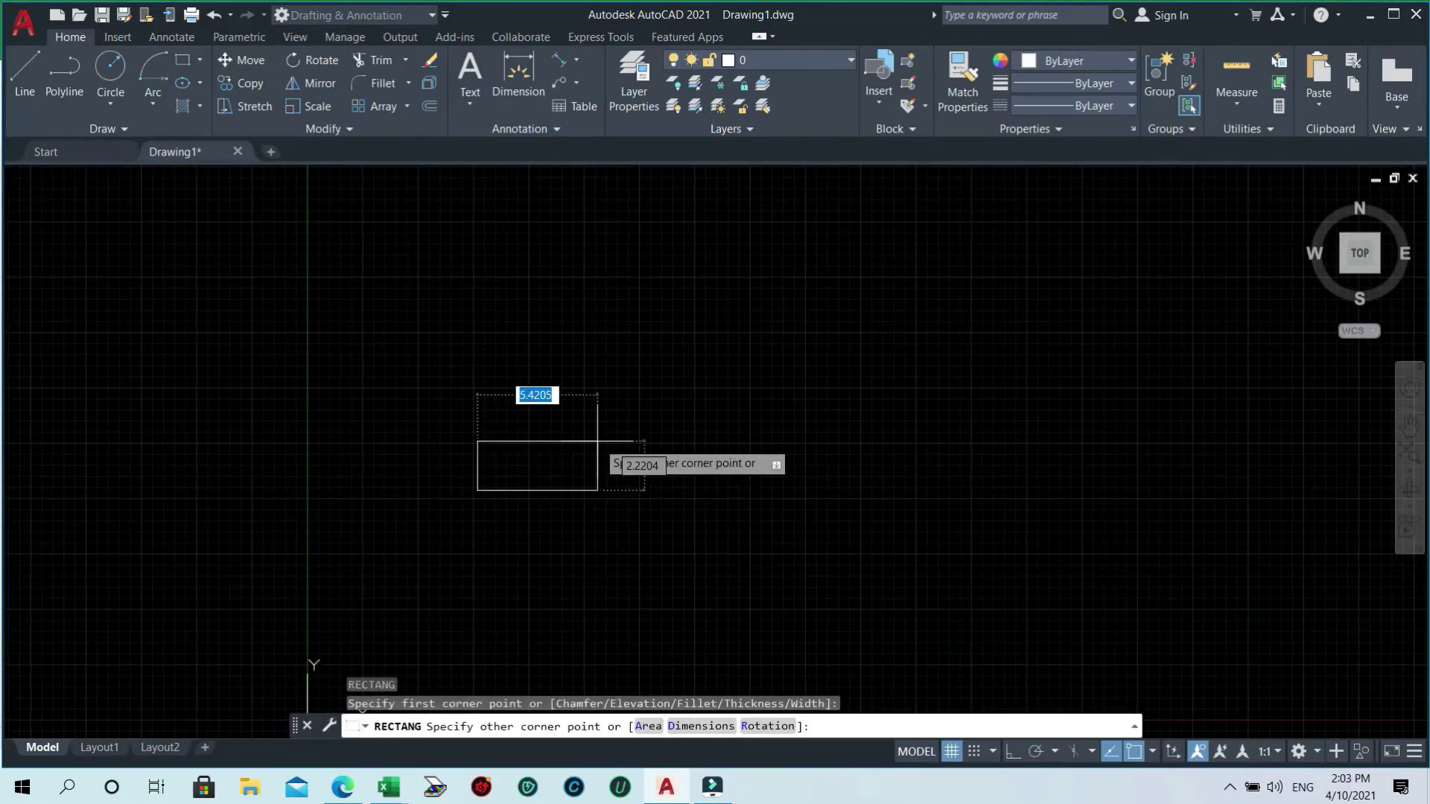
text(@6,4)
key(Return)
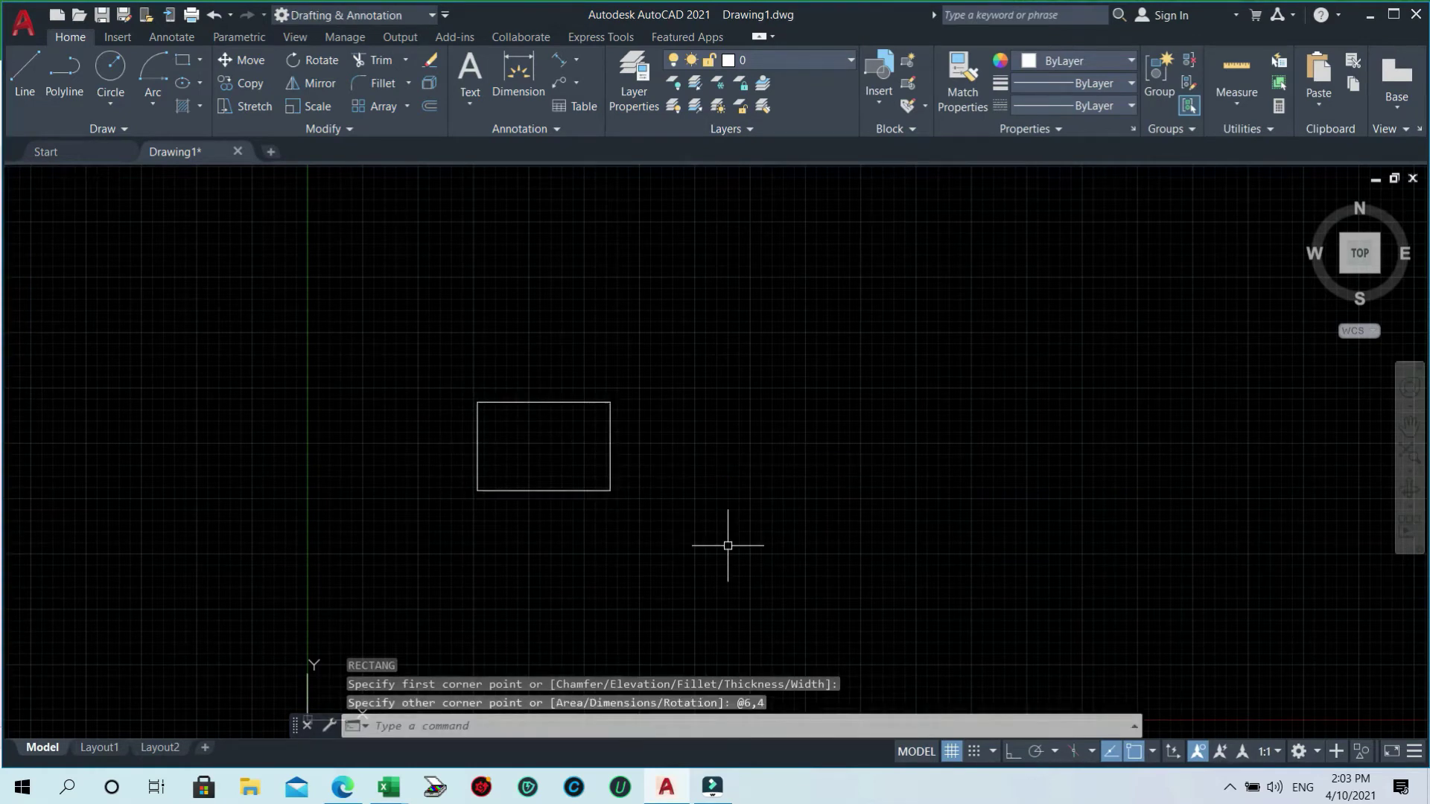
- Draw a horizontal line from the rectangle's left-edge midpoint across to the right
text(l)
key(Return)
click(477, 446)
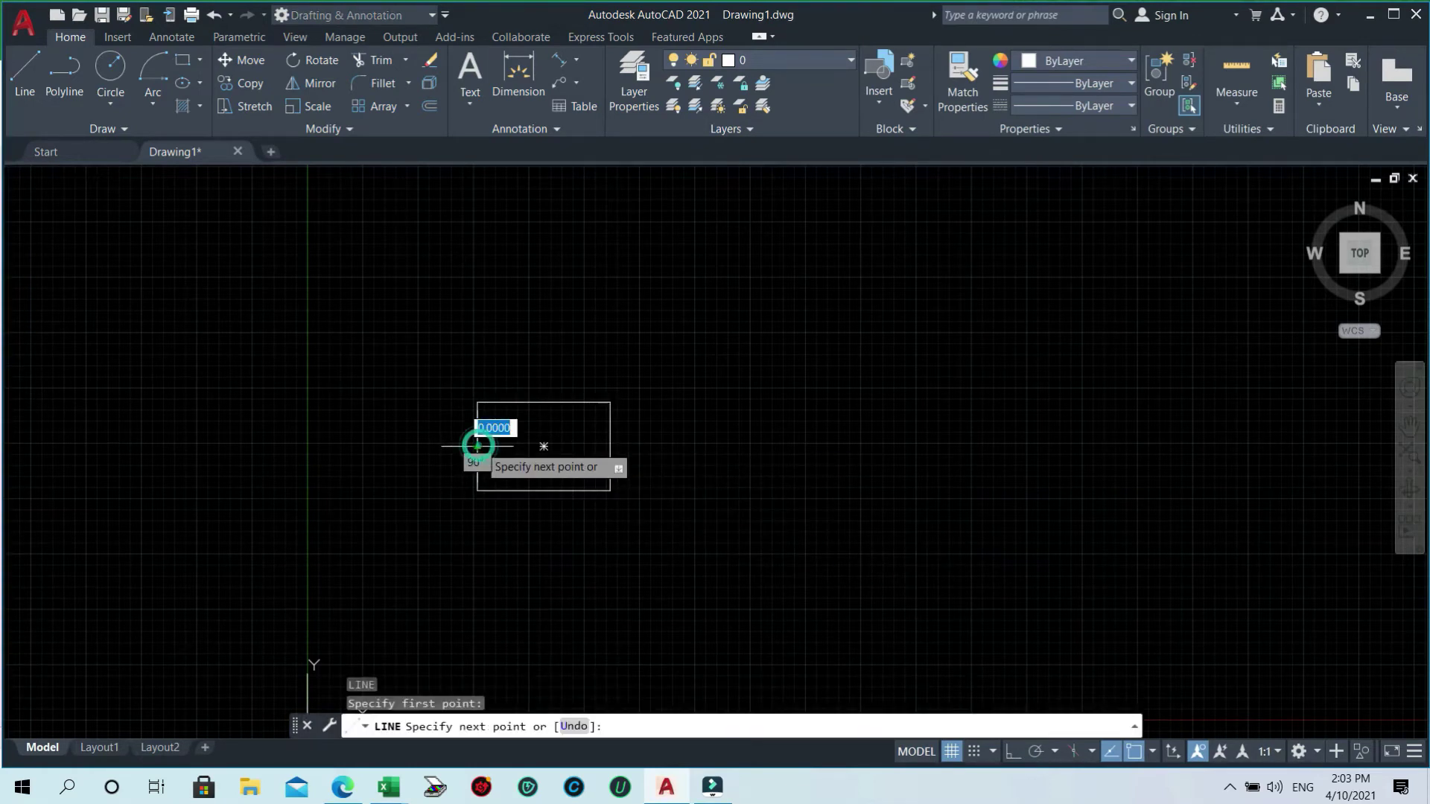
click(738, 446)
key(Escape)
- Move the horizontal line leftward with ortho on to keep it level
click(722, 484)
click(677, 377)
text(m)
key(Return)
click(709, 500)
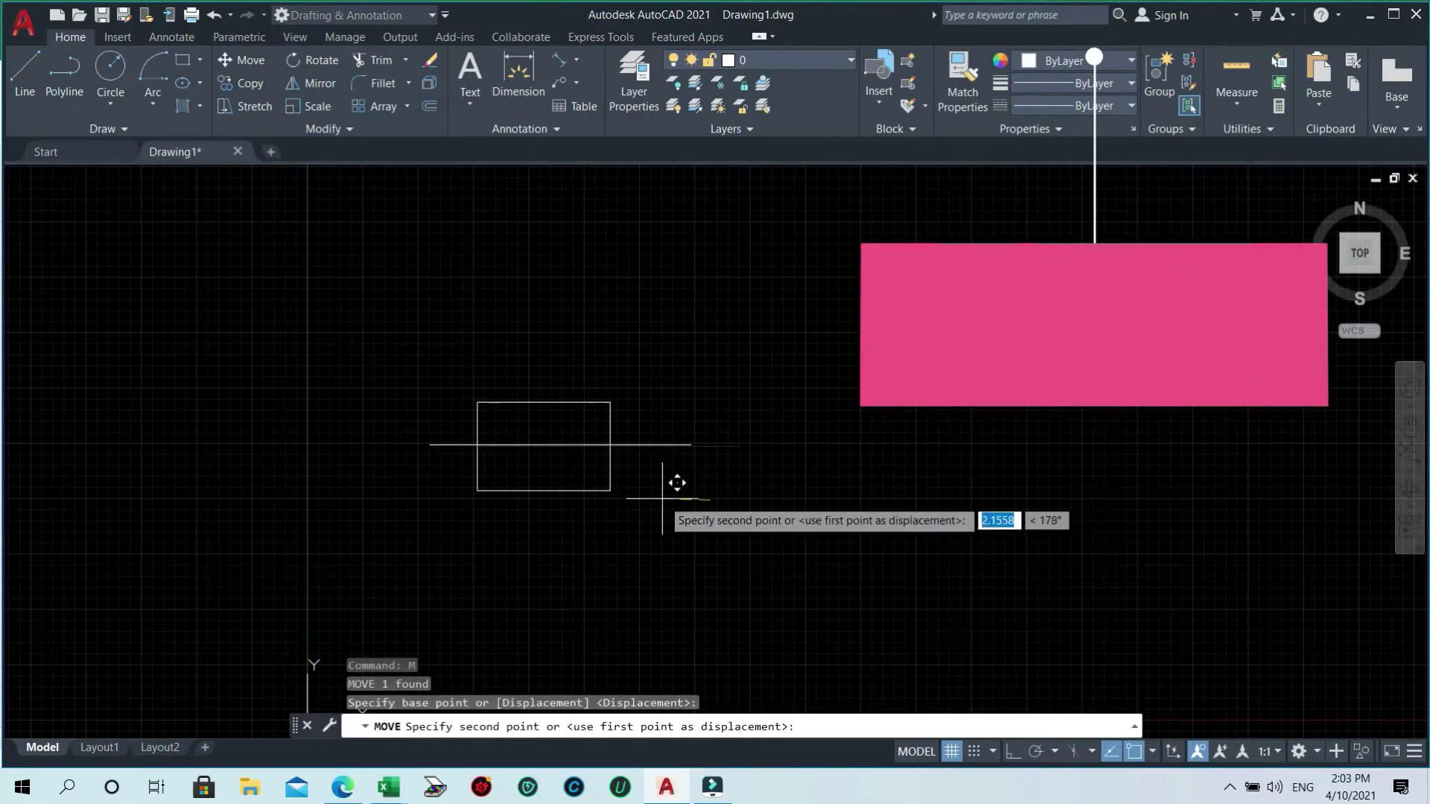
key(F8)
click(655, 485)
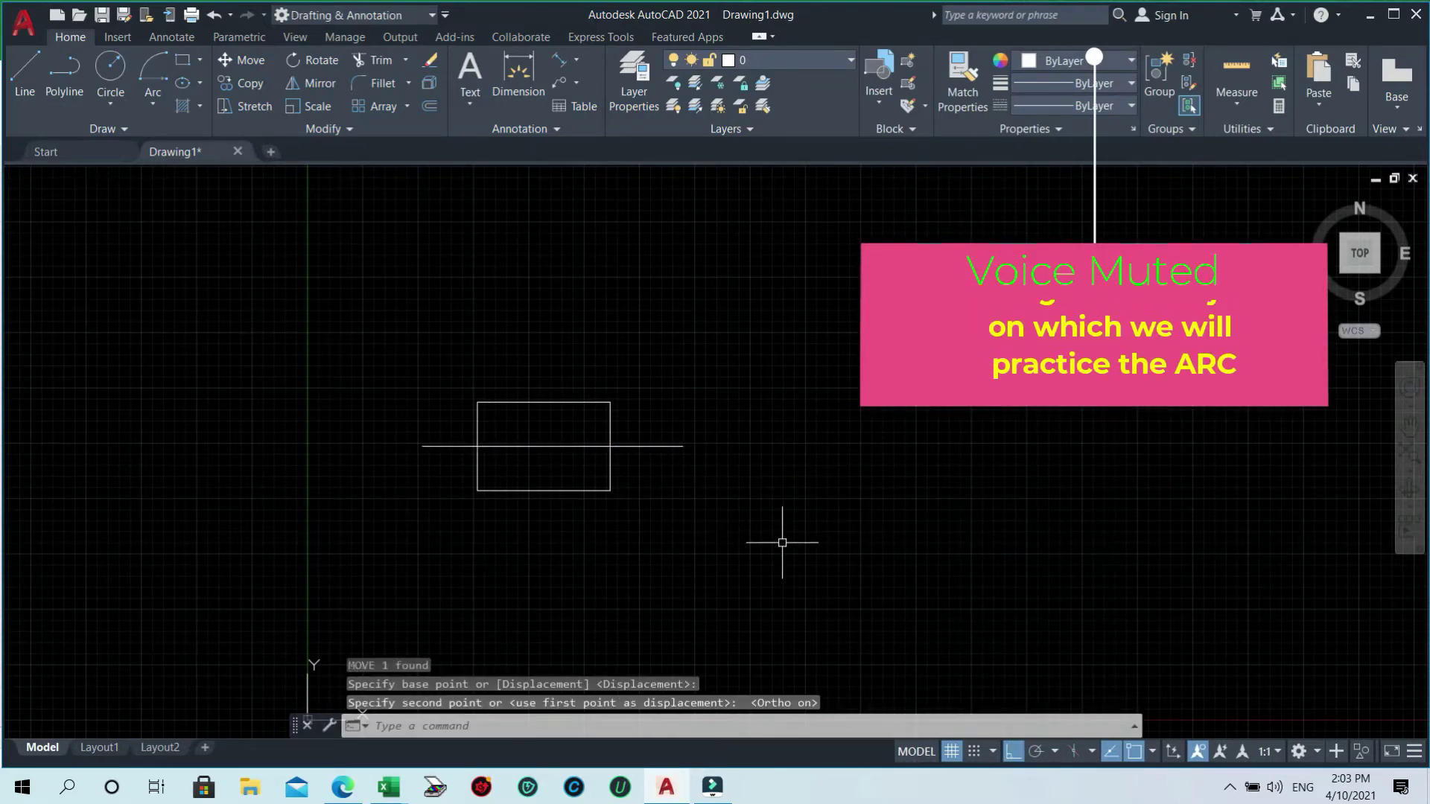
- Offset the rectangle 2 units outward as a trimming boundary
text(o)
key(Return)
text(2)
key(Return)
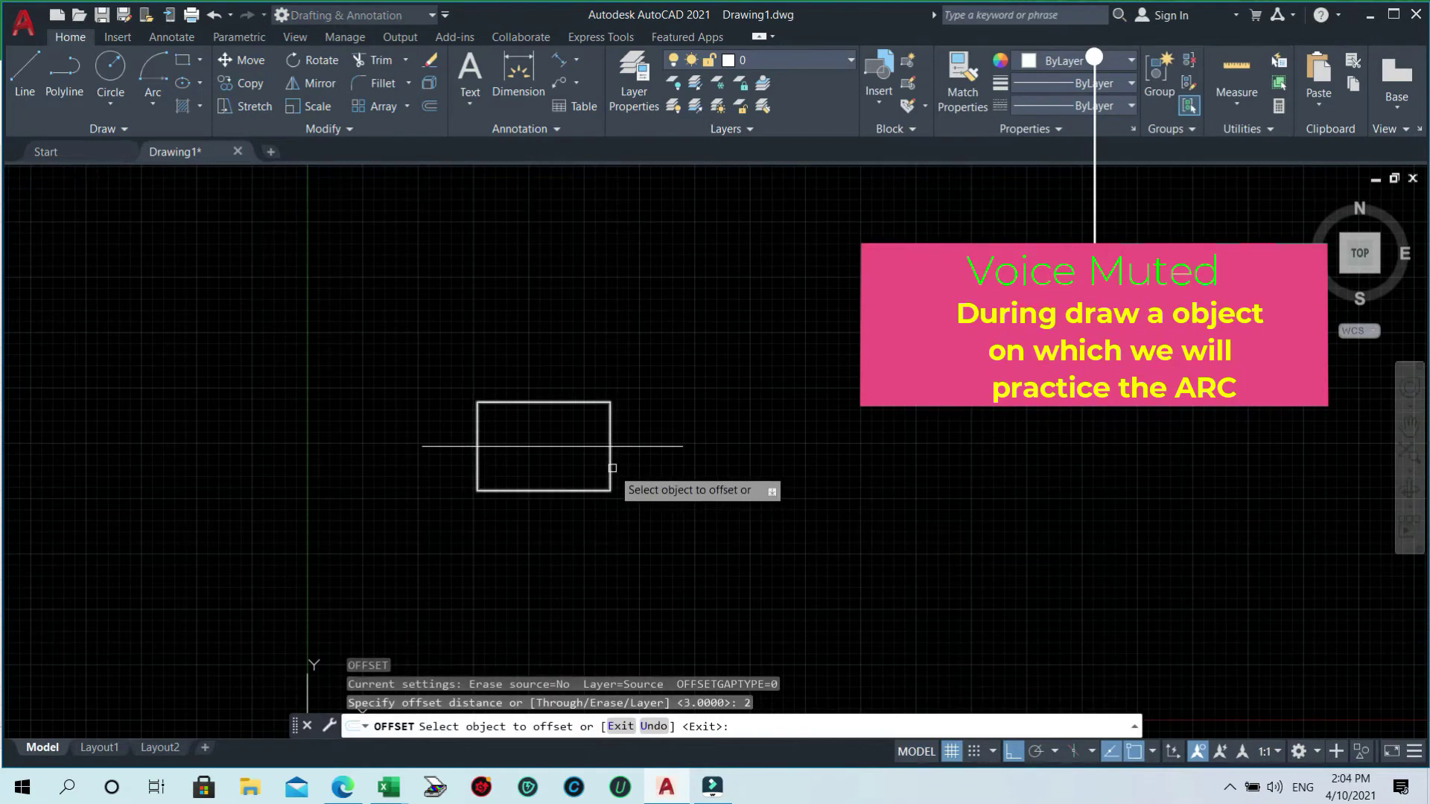
click(612, 468)
click(670, 478)
key(Escape)
- Trim the midline so it ends 2 units past the right edge, removing the left stub
text(tr)
key(Return)
click(677, 479)
click(404, 473)
key(Return)
key(Escape)
- Erase the temporary offset outer rectangle
click(538, 578)
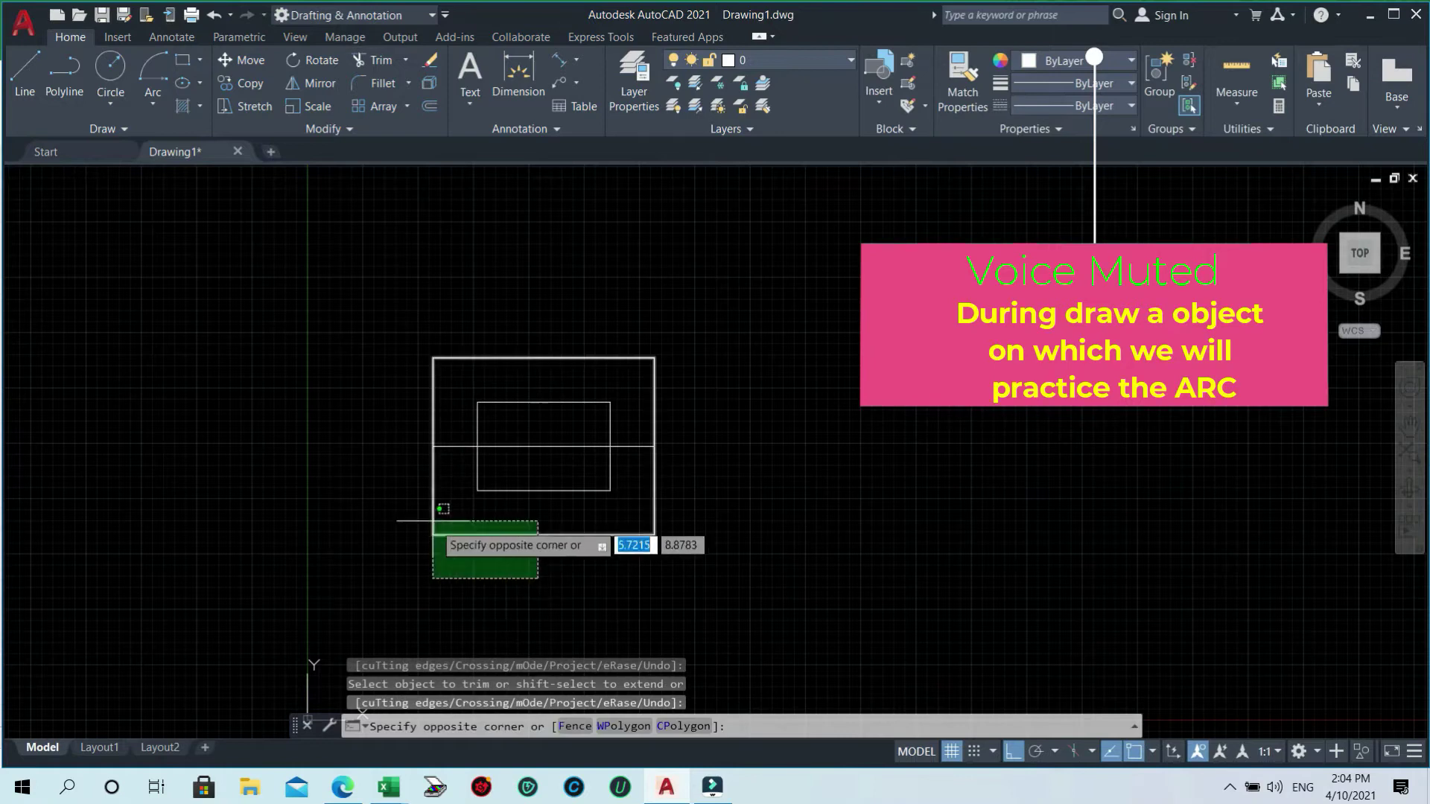
click(432, 521)
text(e)
key(Return)
- Add aligned 2.0000 dimensions for the lower and upper halves of the left edge
key(Return)
click(477, 446)
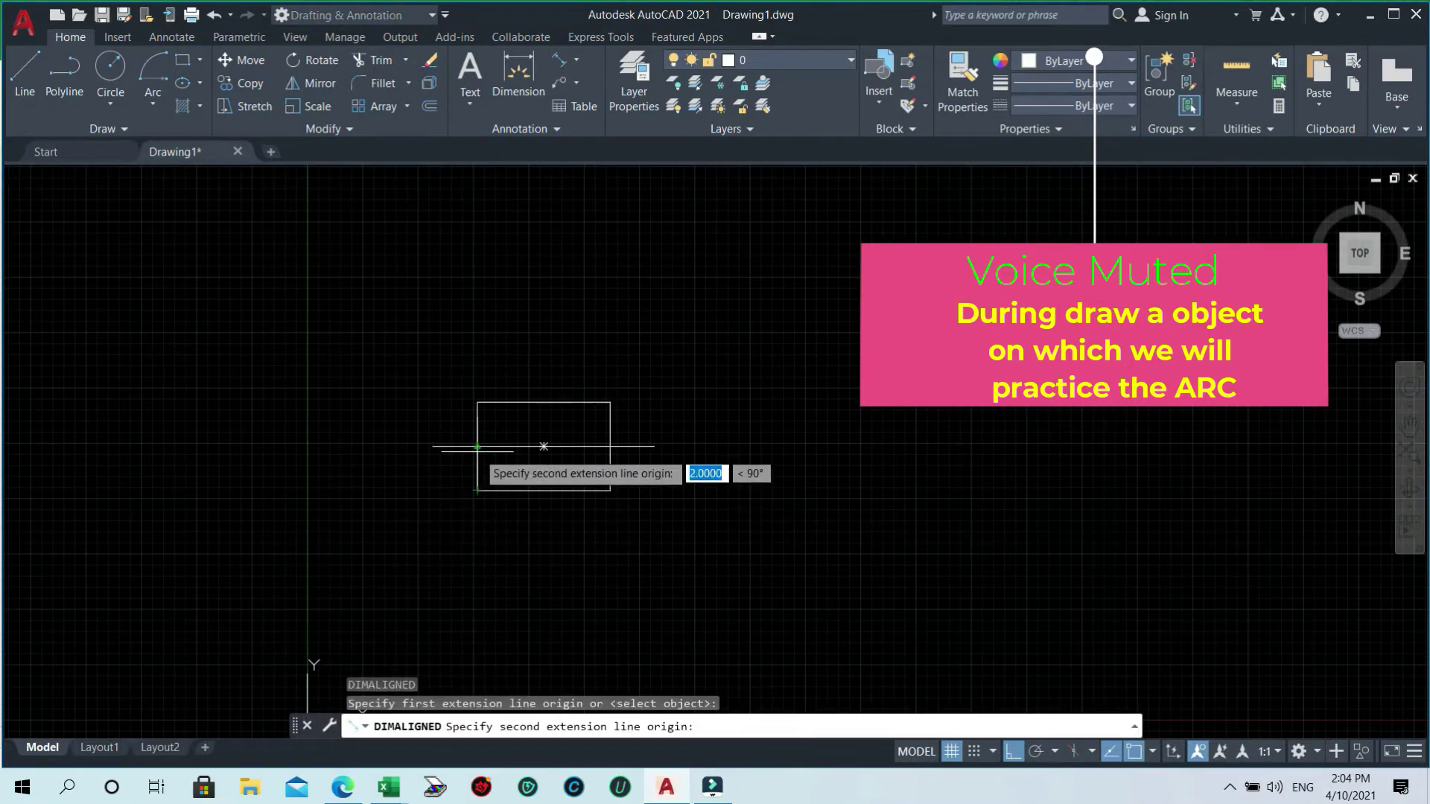
click(476, 491)
click(499, 470)
- Add DIMALIGNED dimensions: 2.0000 midline extension, 4.0000 height and 6.0000 top edge
key(Return)
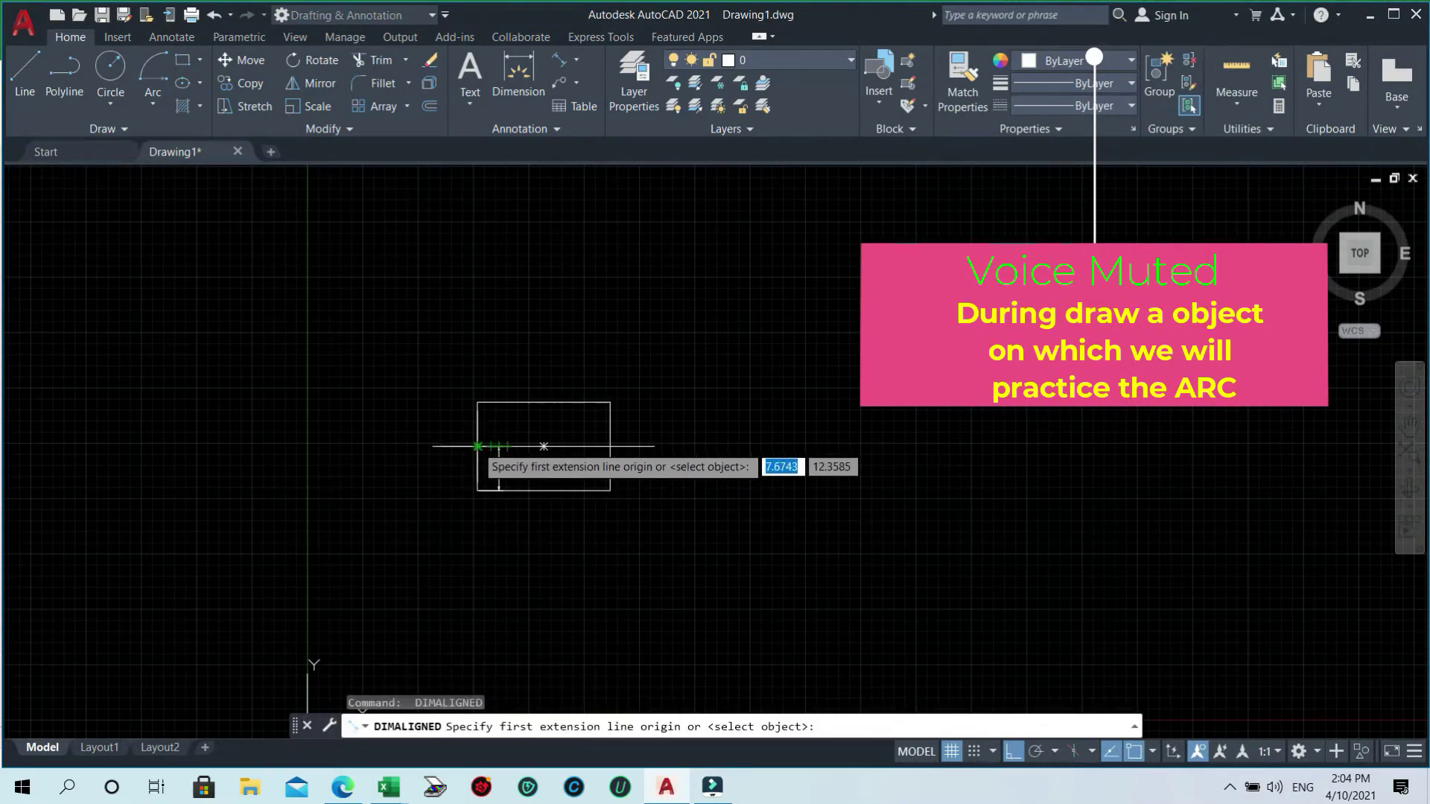
click(477, 402)
click(476, 446)
click(499, 434)
text(dal)
key(Return)
click(611, 446)
click(611, 403)
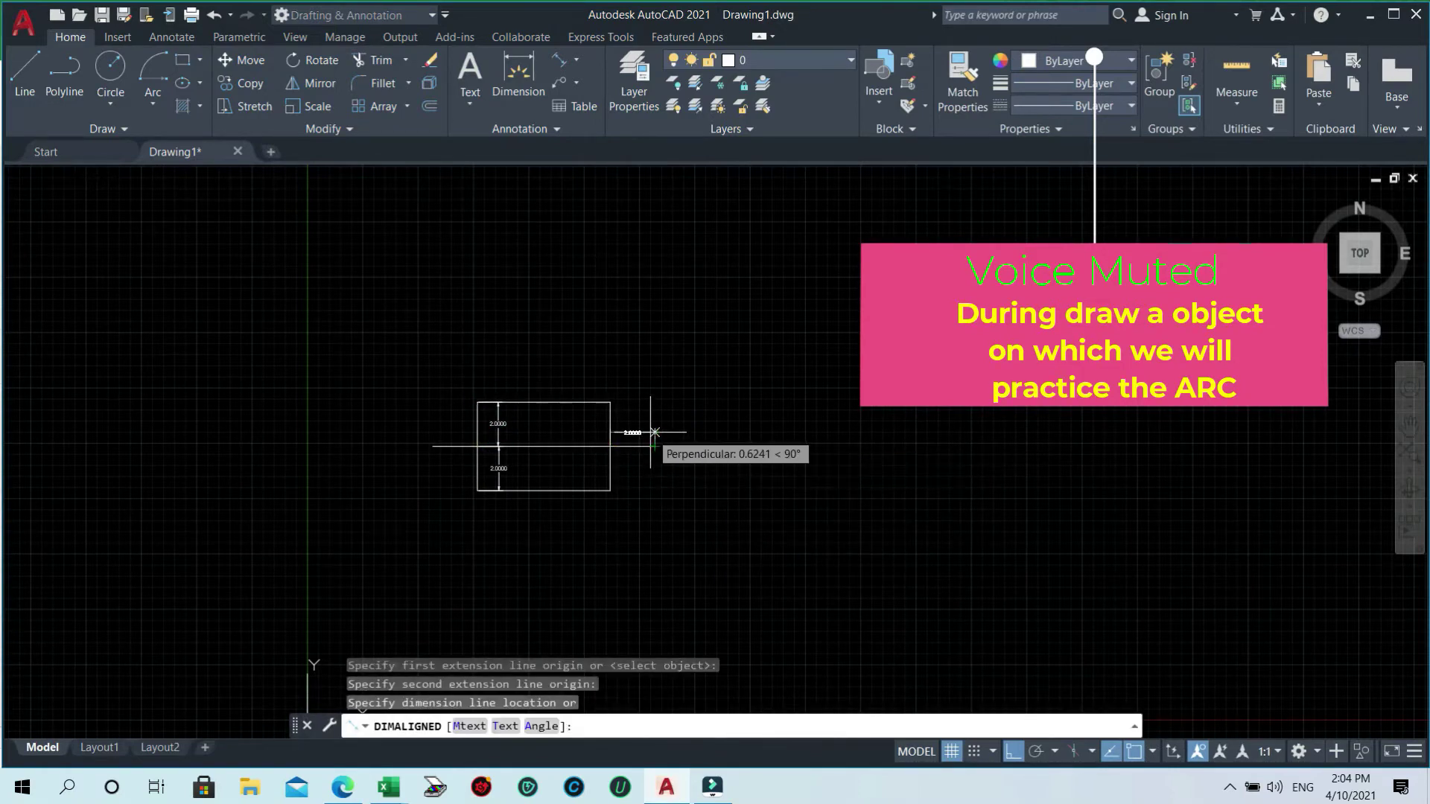
click(643, 432)
key(Return)
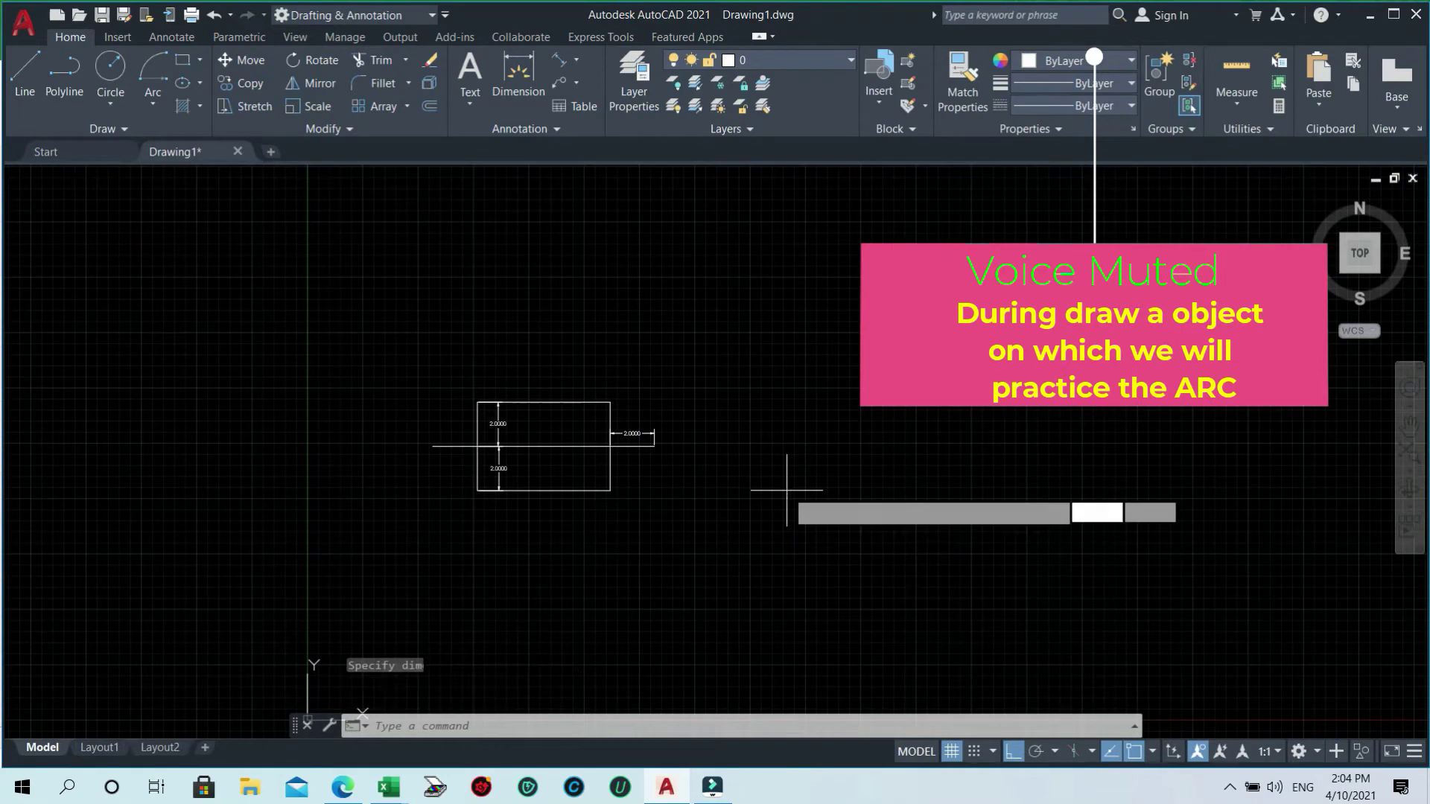
key(Return)
click(476, 446)
click(460, 423)
- Zoom window and pan to frame the dimensioned rectangle
key(Return)
key(Return)
click(543, 402)
key(z)
key(Return)
key(w)
key(Return)
click(396, 361)
click(680, 521)
key(Escape)
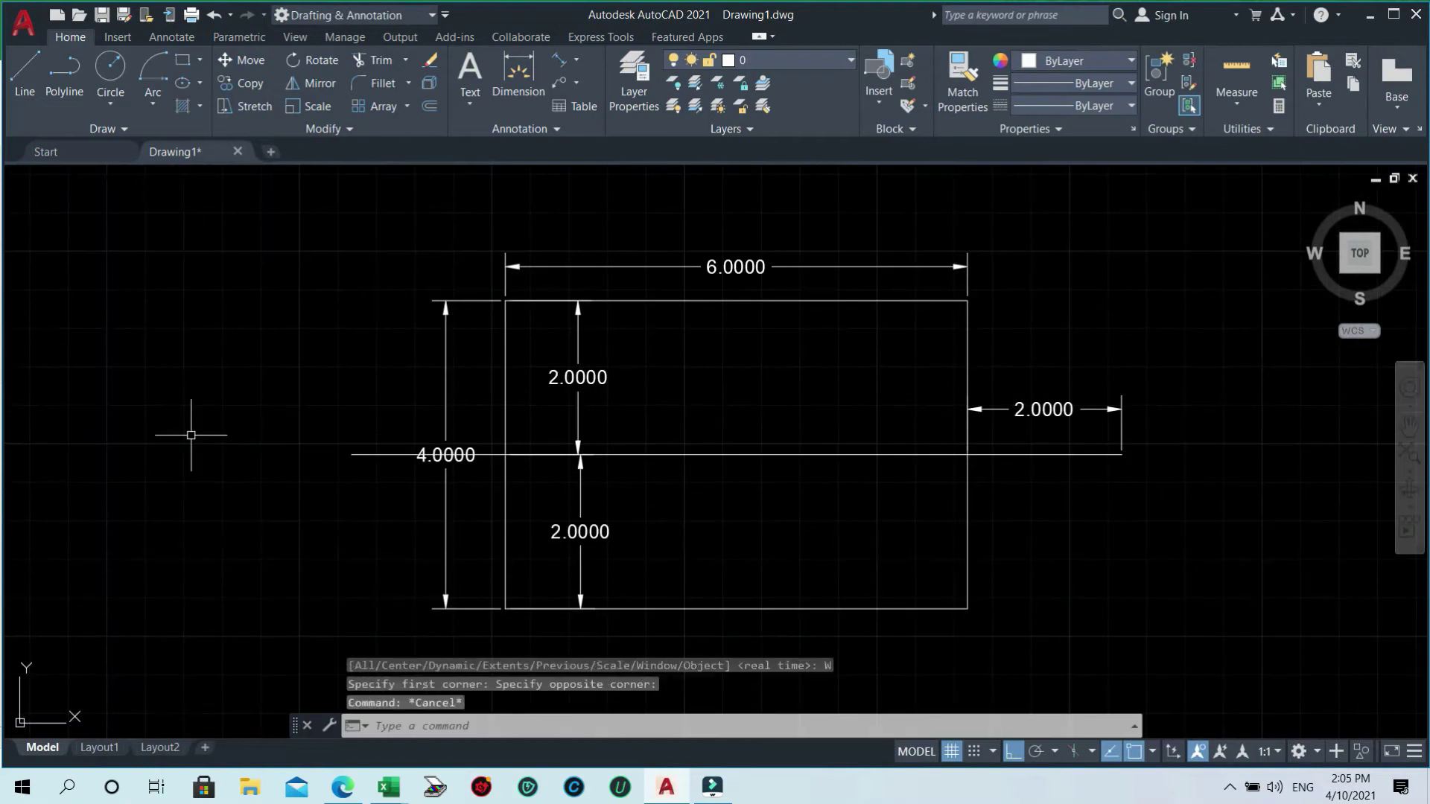
text(p)
key(Return)
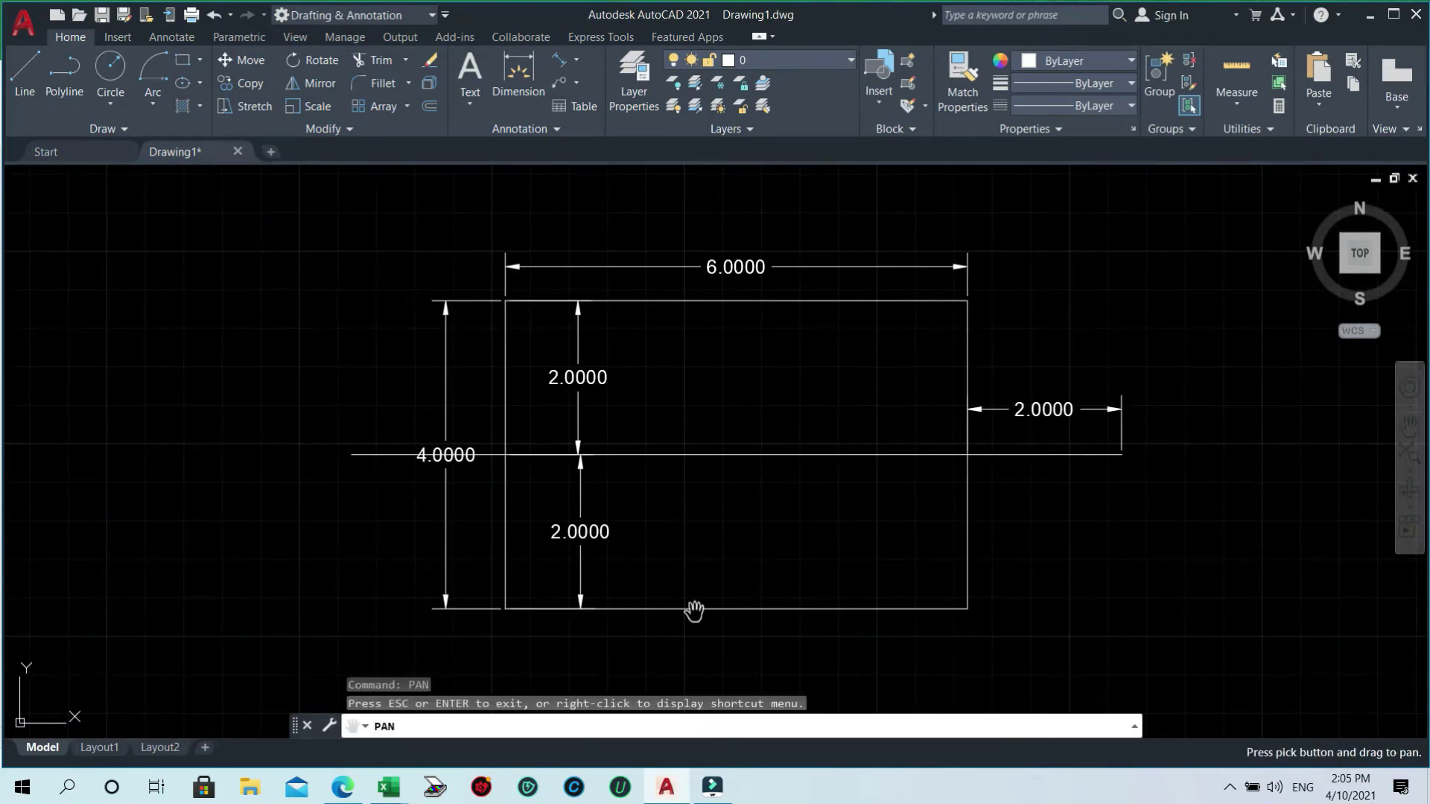
mouse_move(777, 518)
mouse_down()
mouse_move(680, 507)
mouse_move(597, 521)
mouse_up()
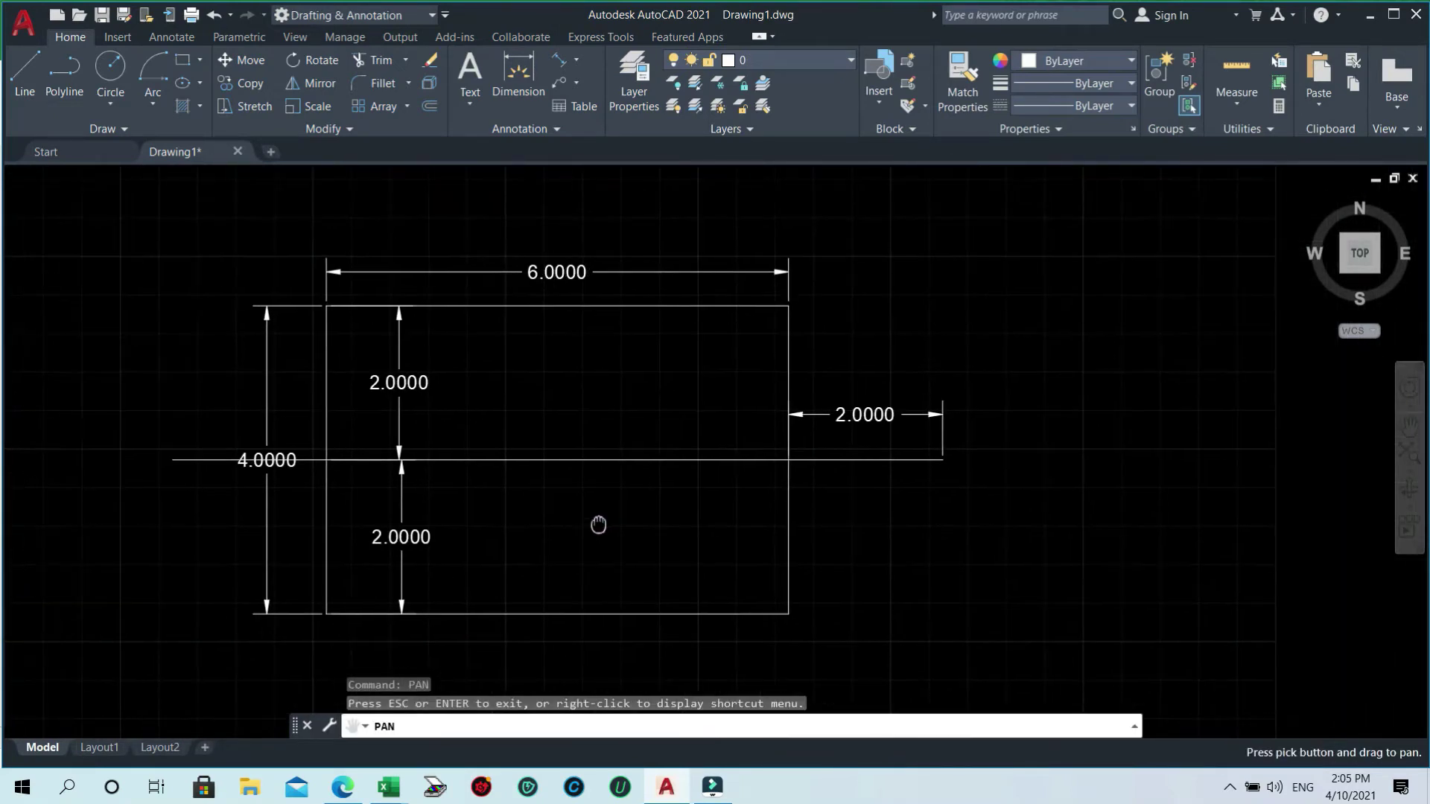
key(Escape)
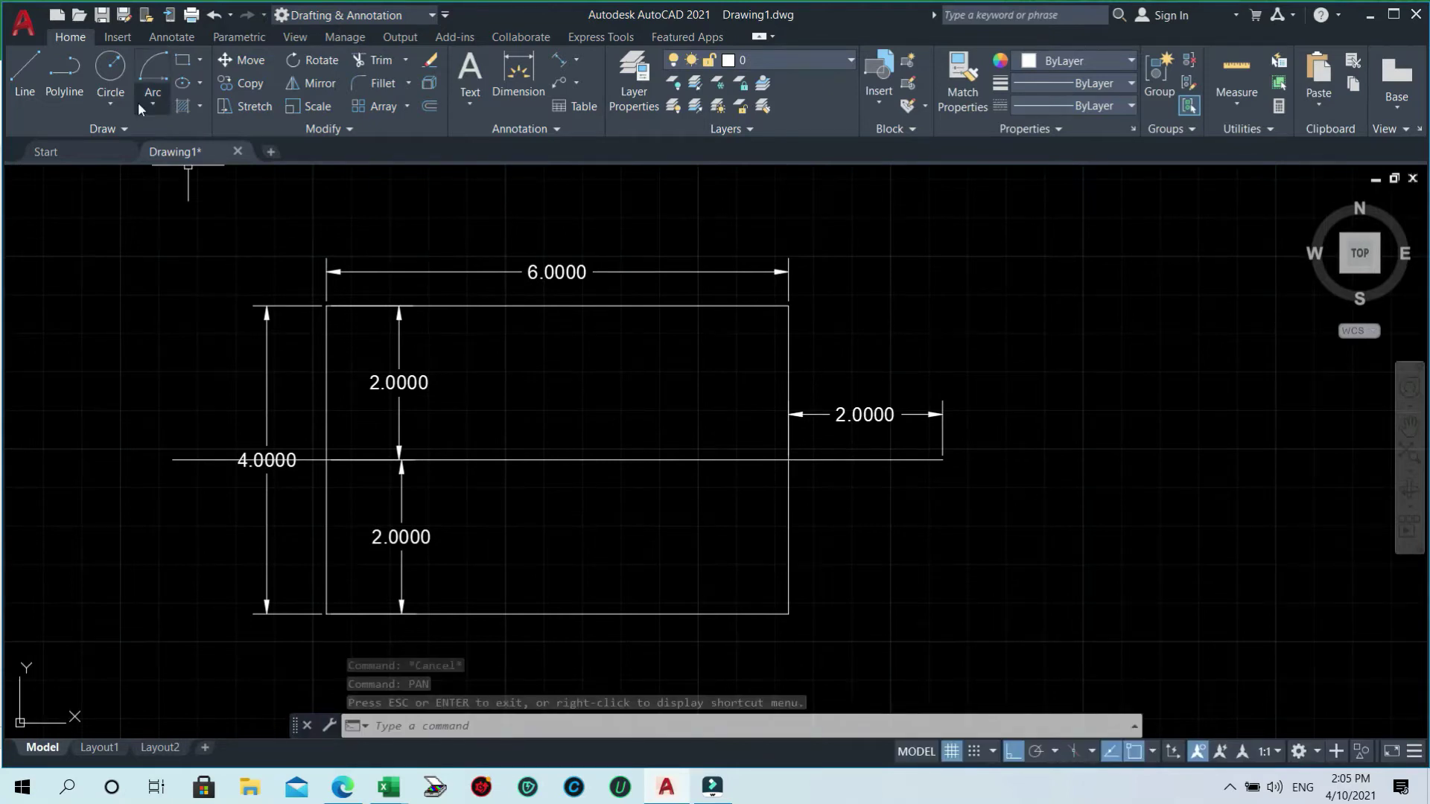
- Draw a 3-Point arc from bottom-right corner through the midline's 2-unit end to top-right corner
click(155, 105)
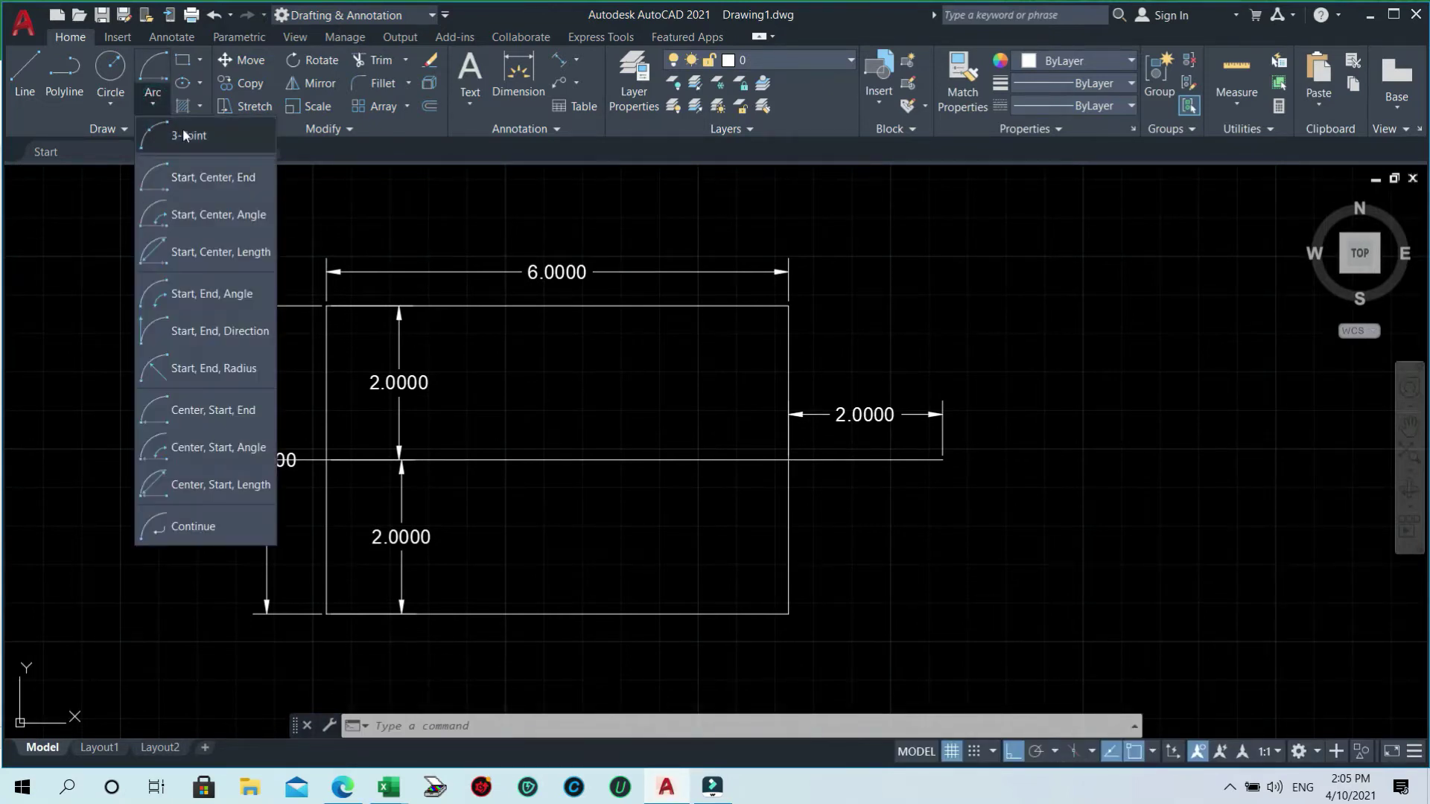
click(220, 137)
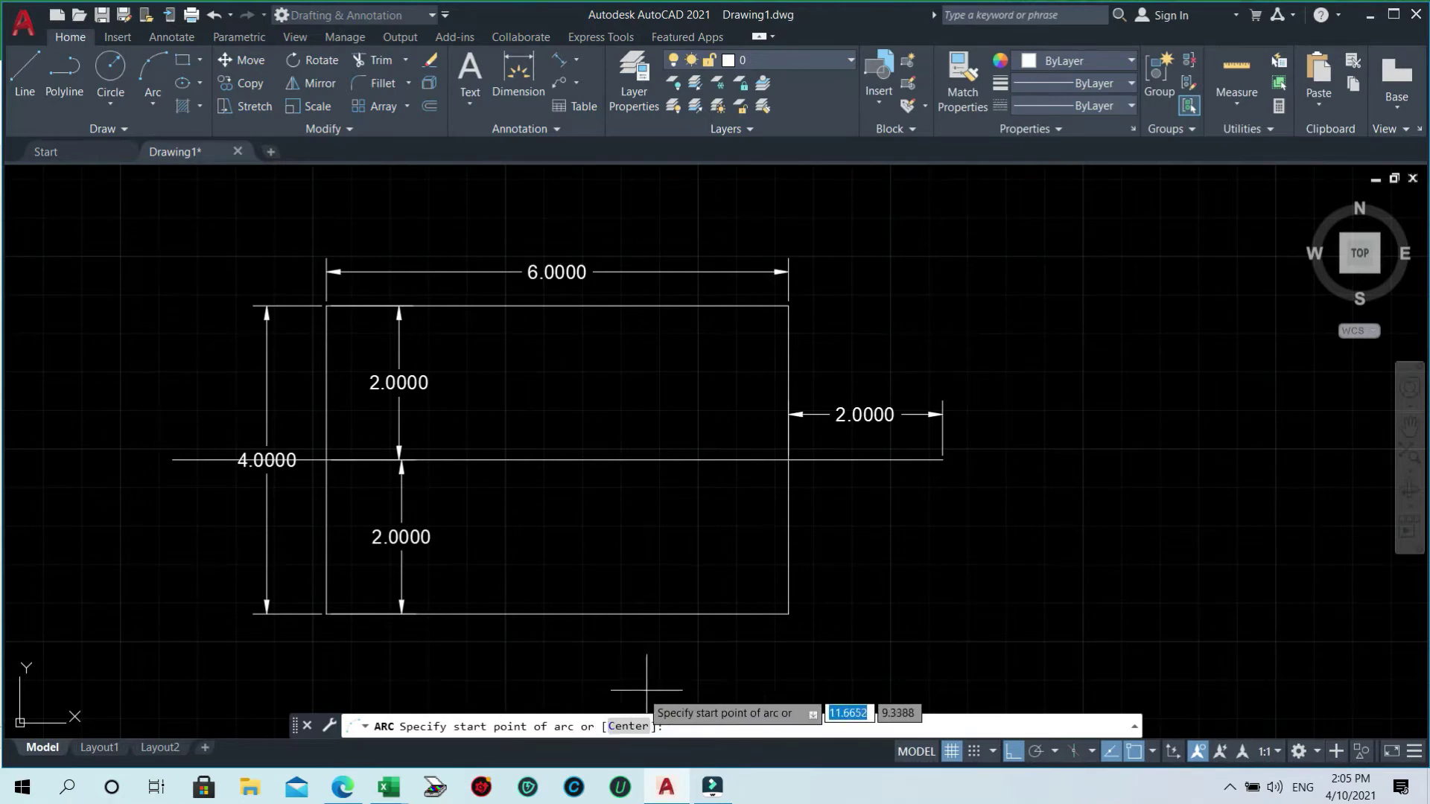
click(789, 614)
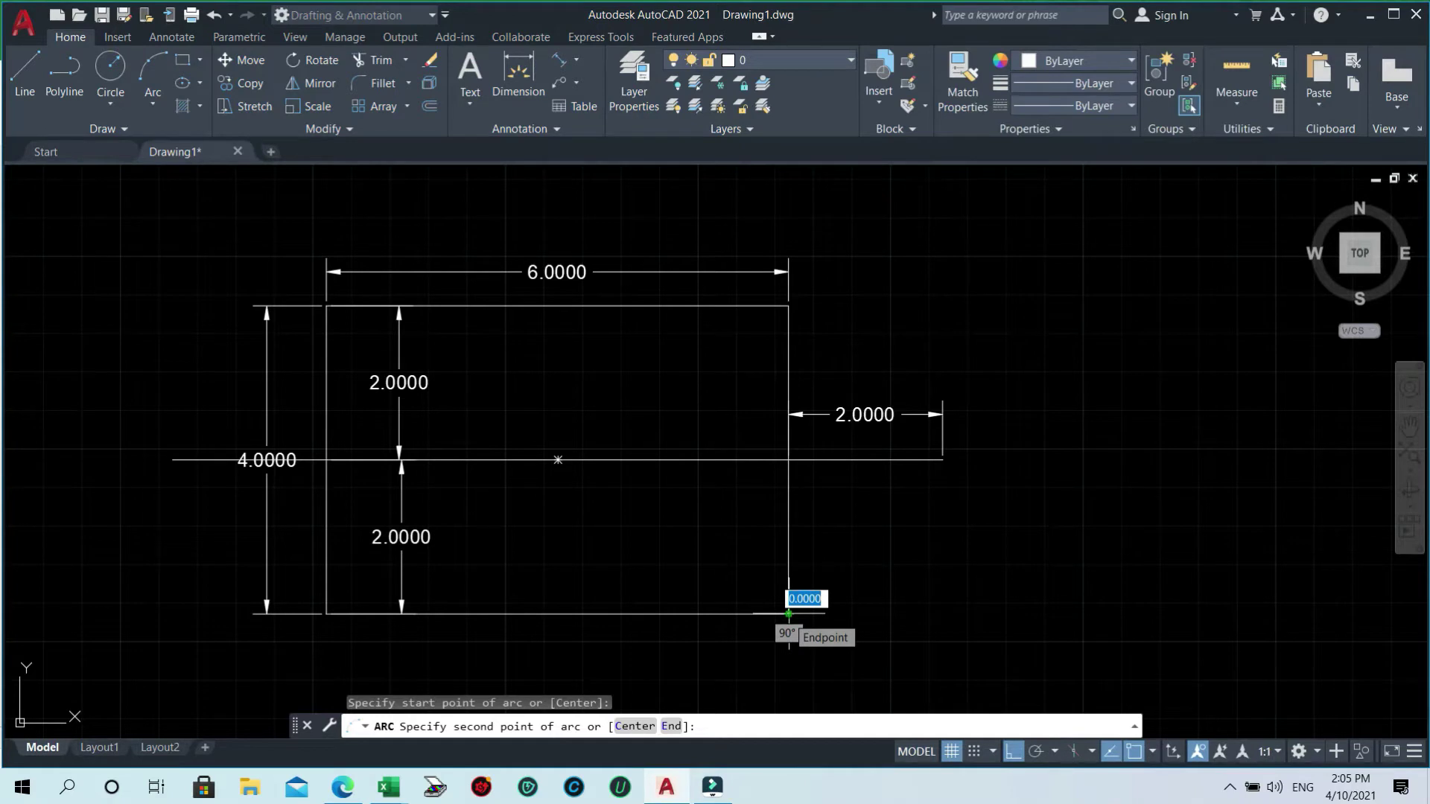
click(942, 459)
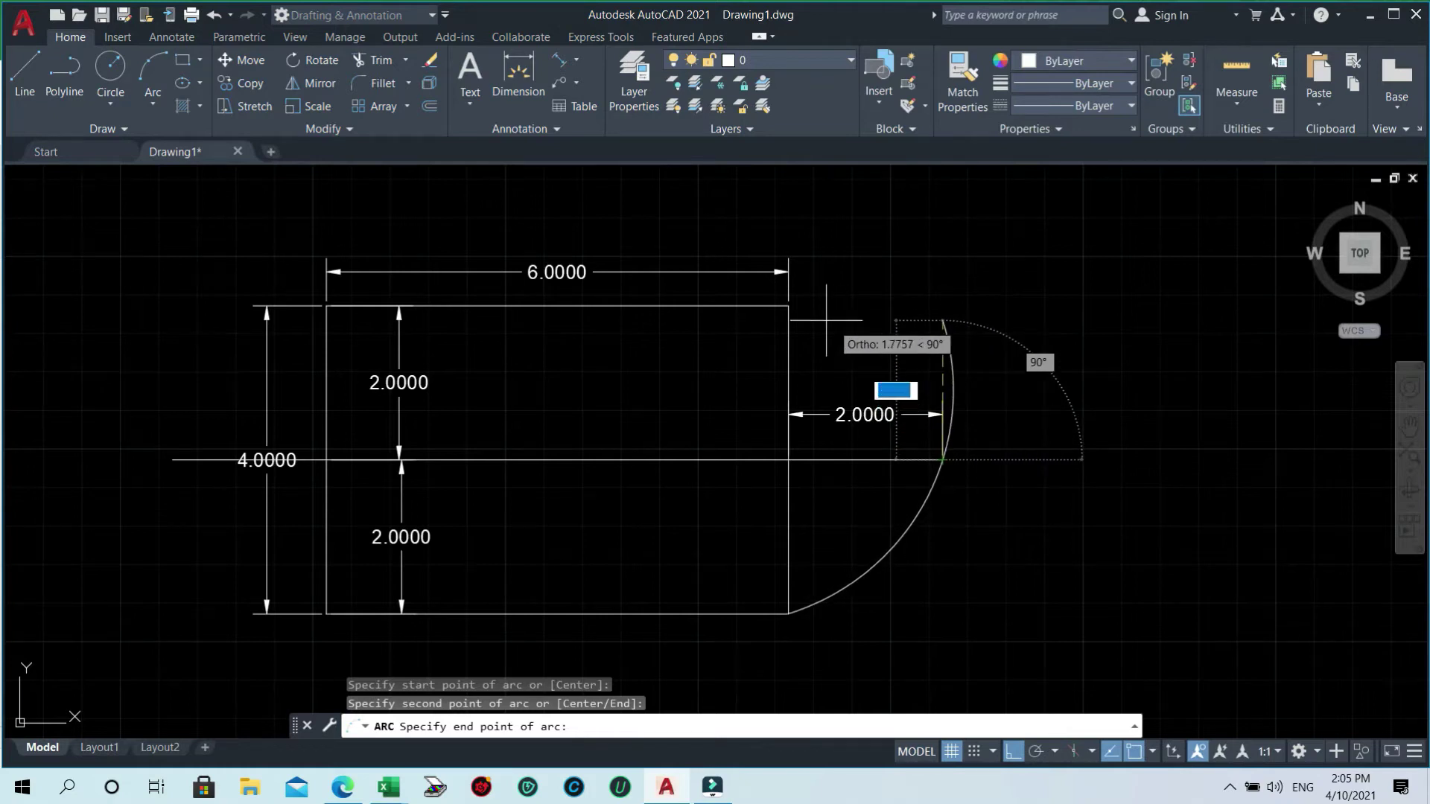
click(789, 306)
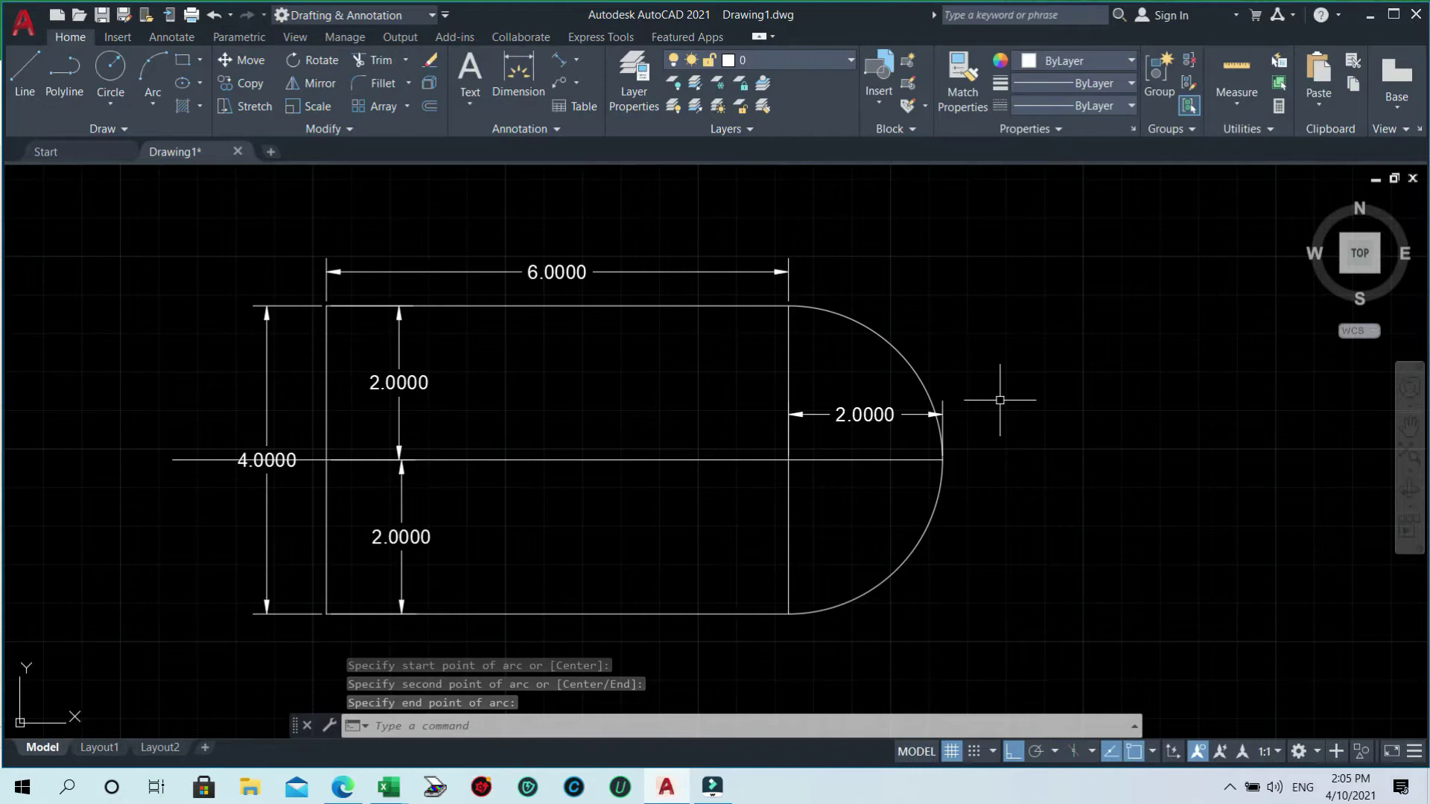
click(154, 105)
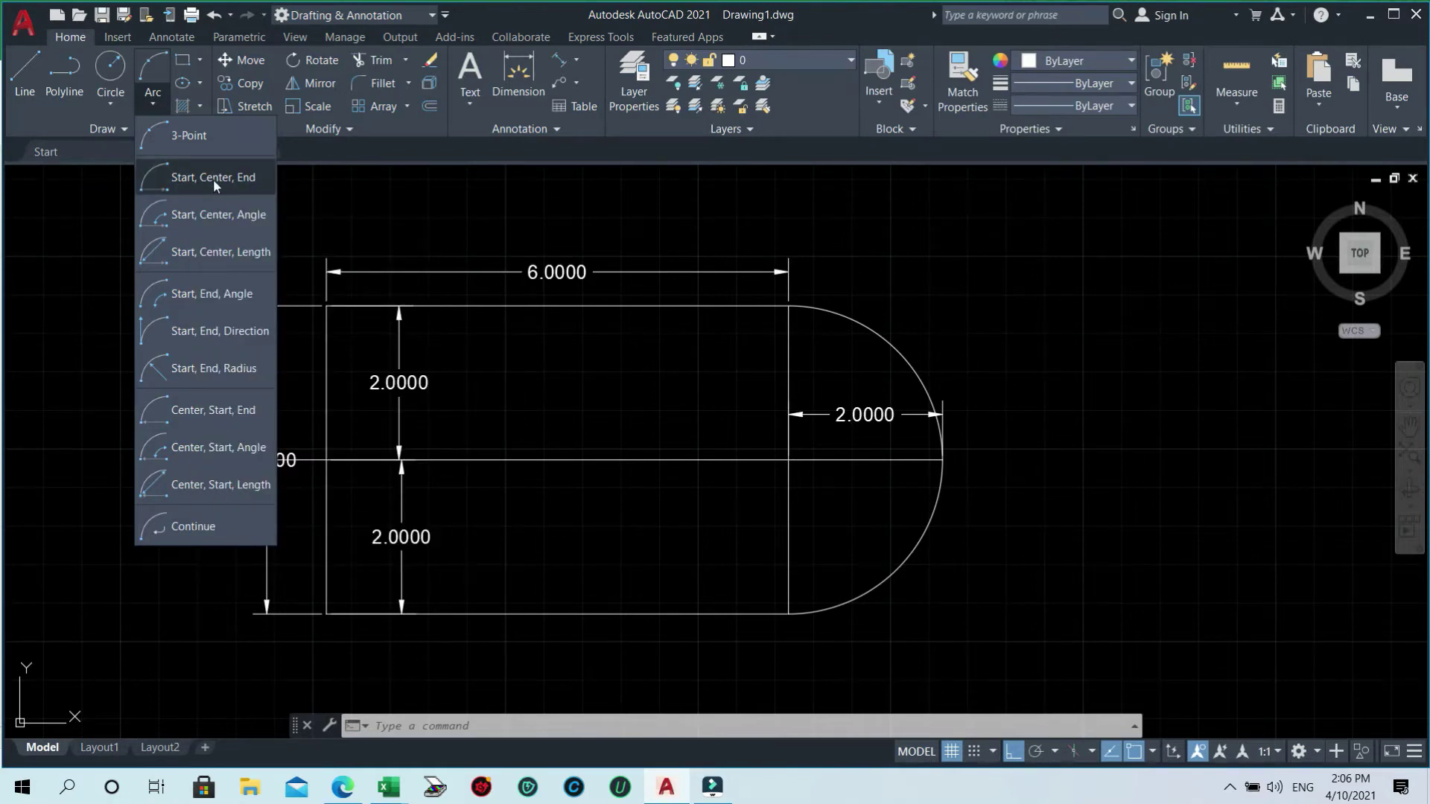
- Draw a Start, Center, End arc from top-right to bottom-right corner, centred on the right-edge midpoint
click(213, 178)
click(789, 305)
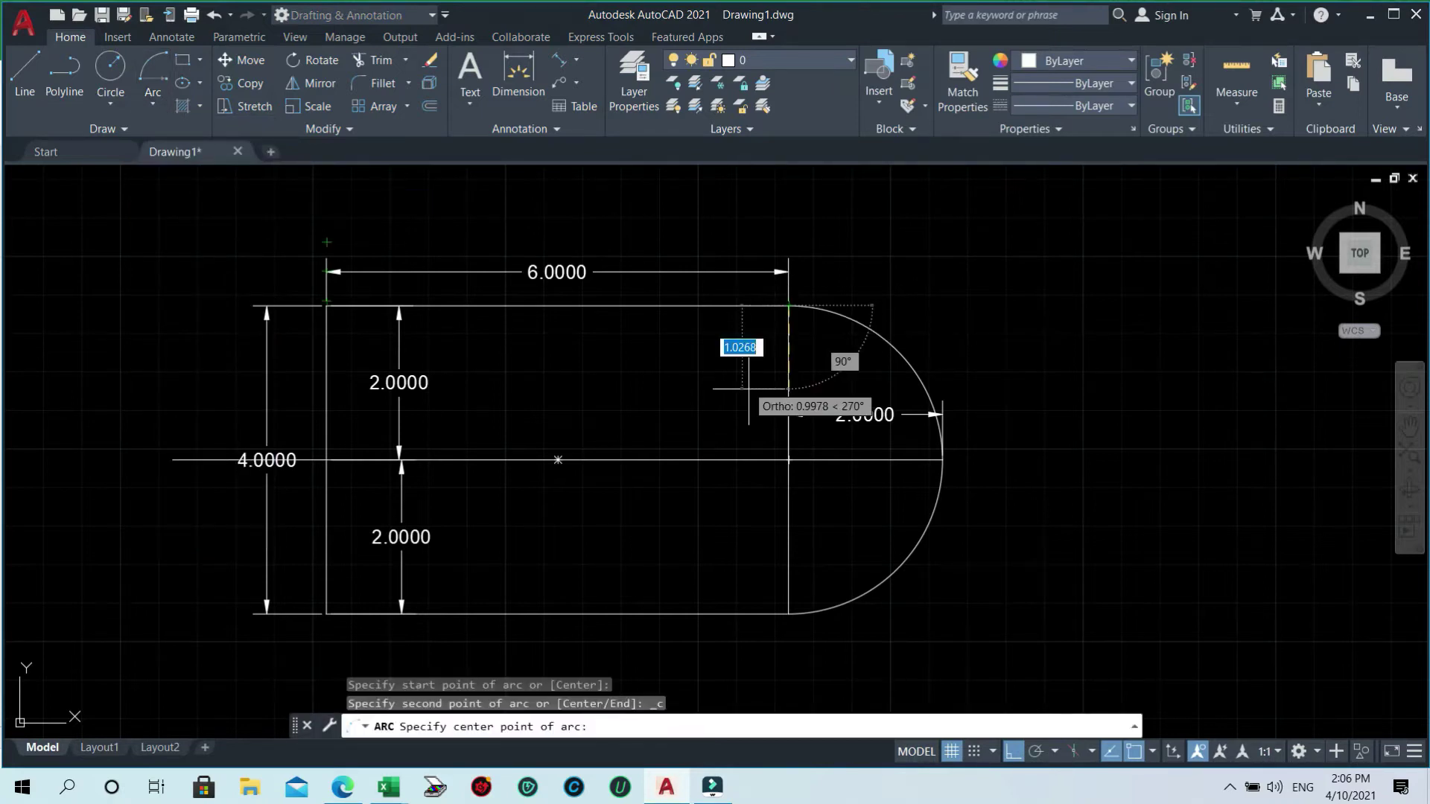
click(789, 460)
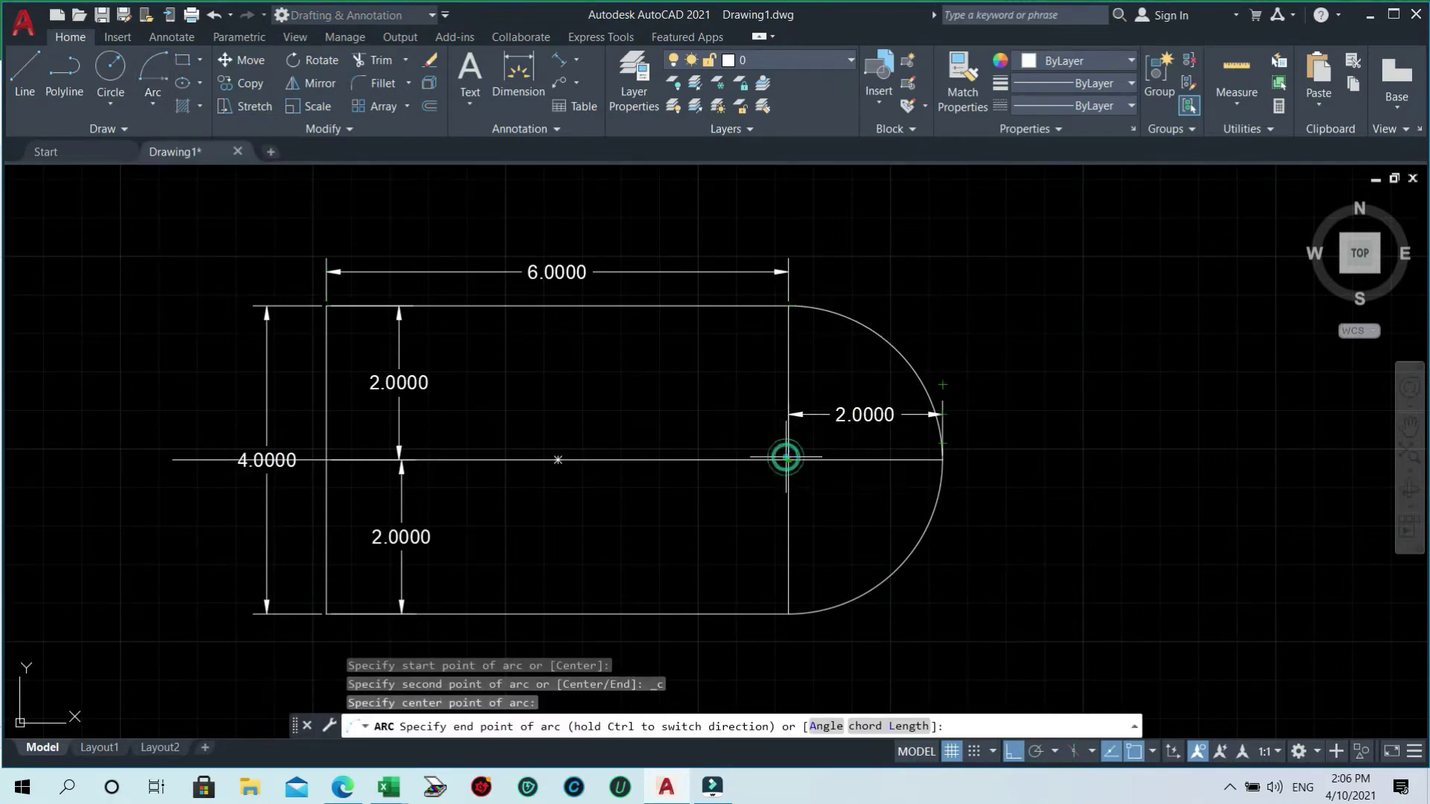
click(788, 613)
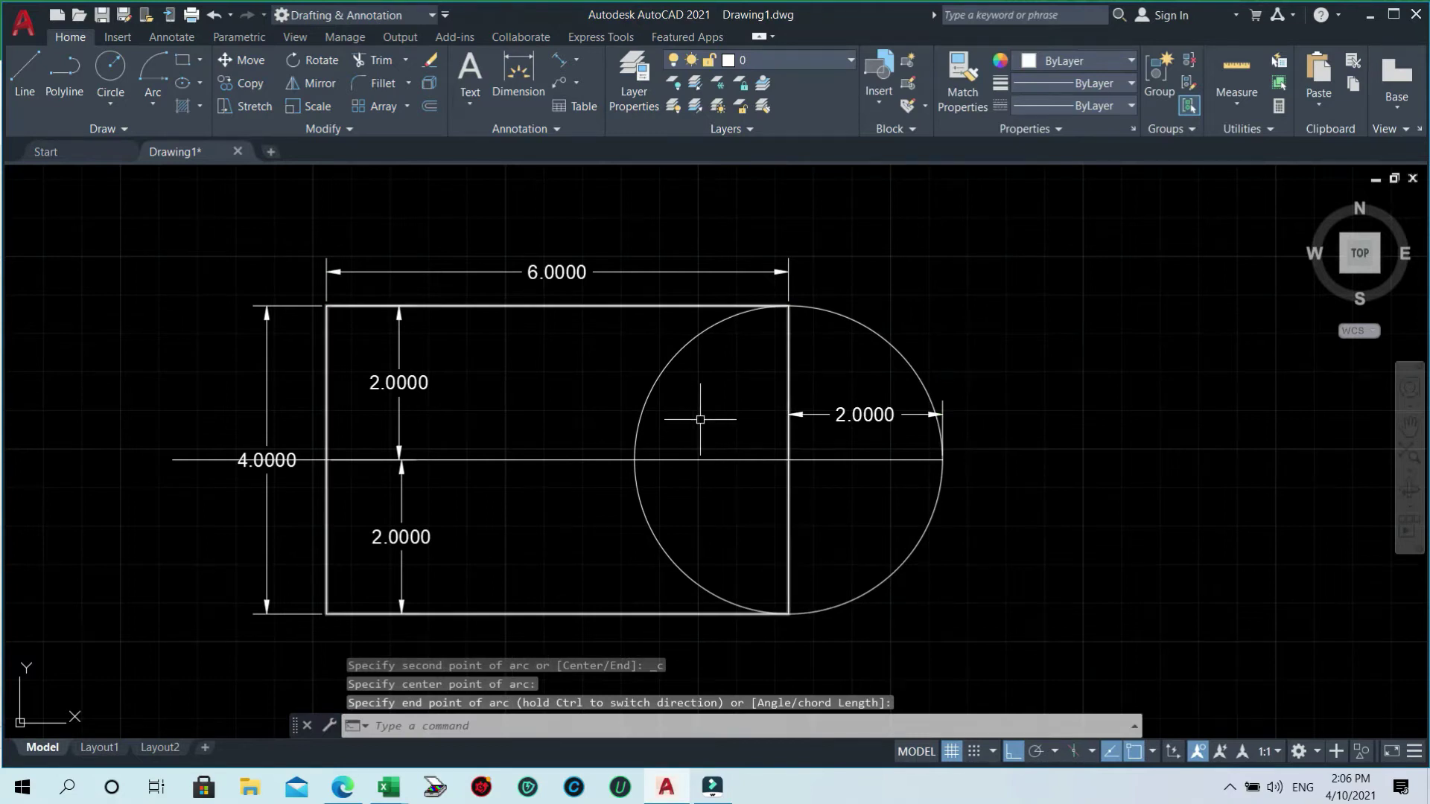
- Change the new inner arc's colour to yellow
click(665, 374)
click(1093, 65)
click(1065, 109)
key(Escape)
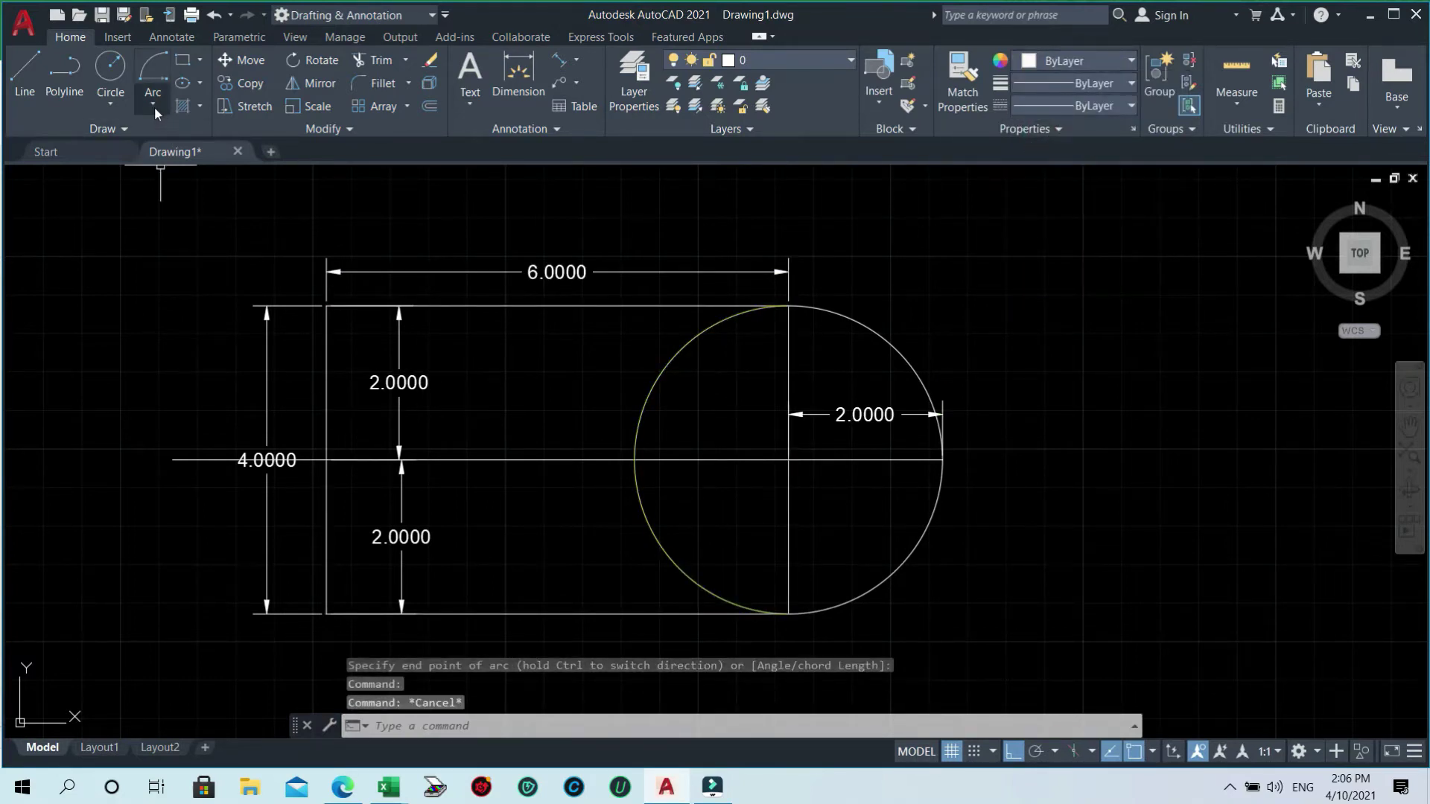
- Draw a Center, Start, End quarter arc centred on the left-edge midpoint from the top-left corner
click(154, 105)
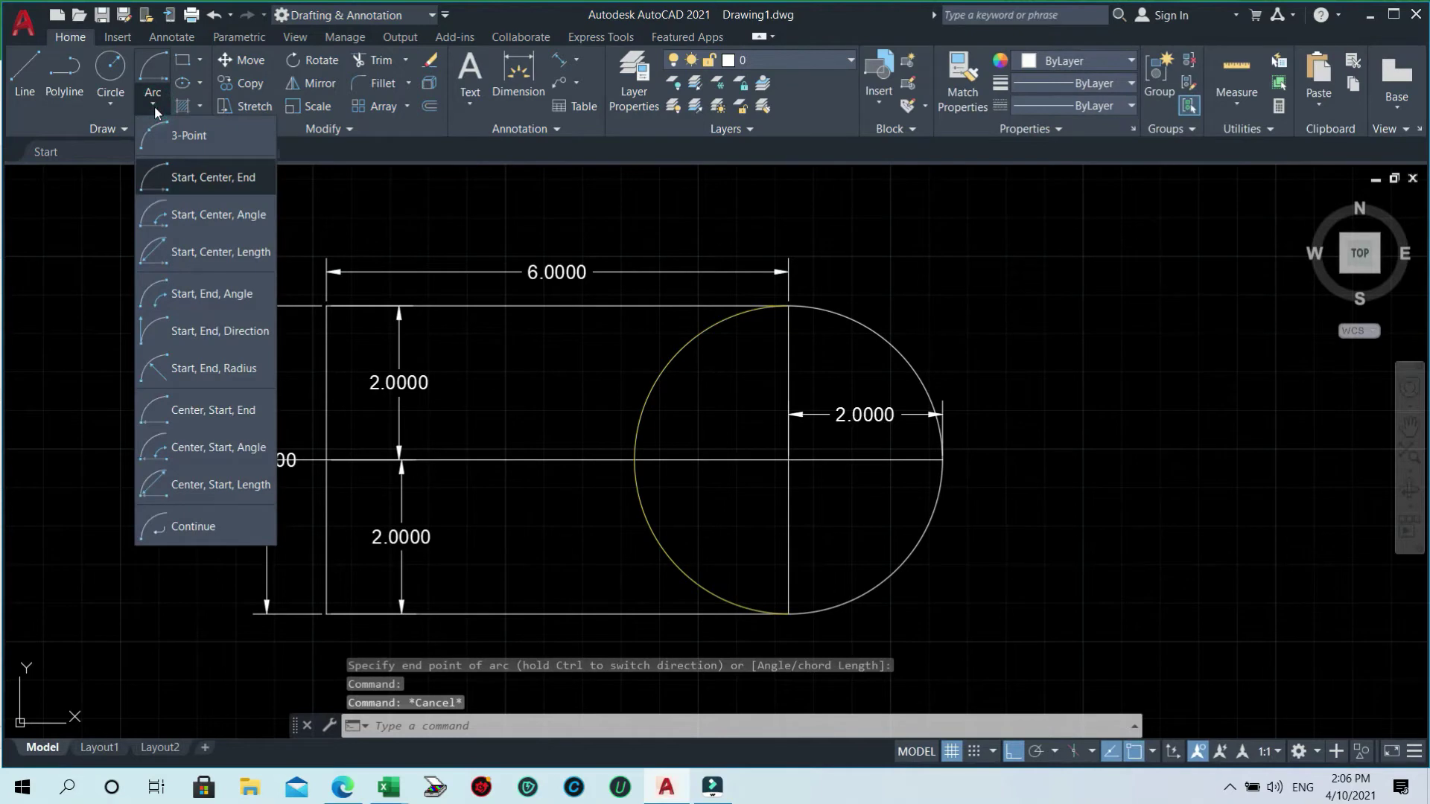
click(198, 408)
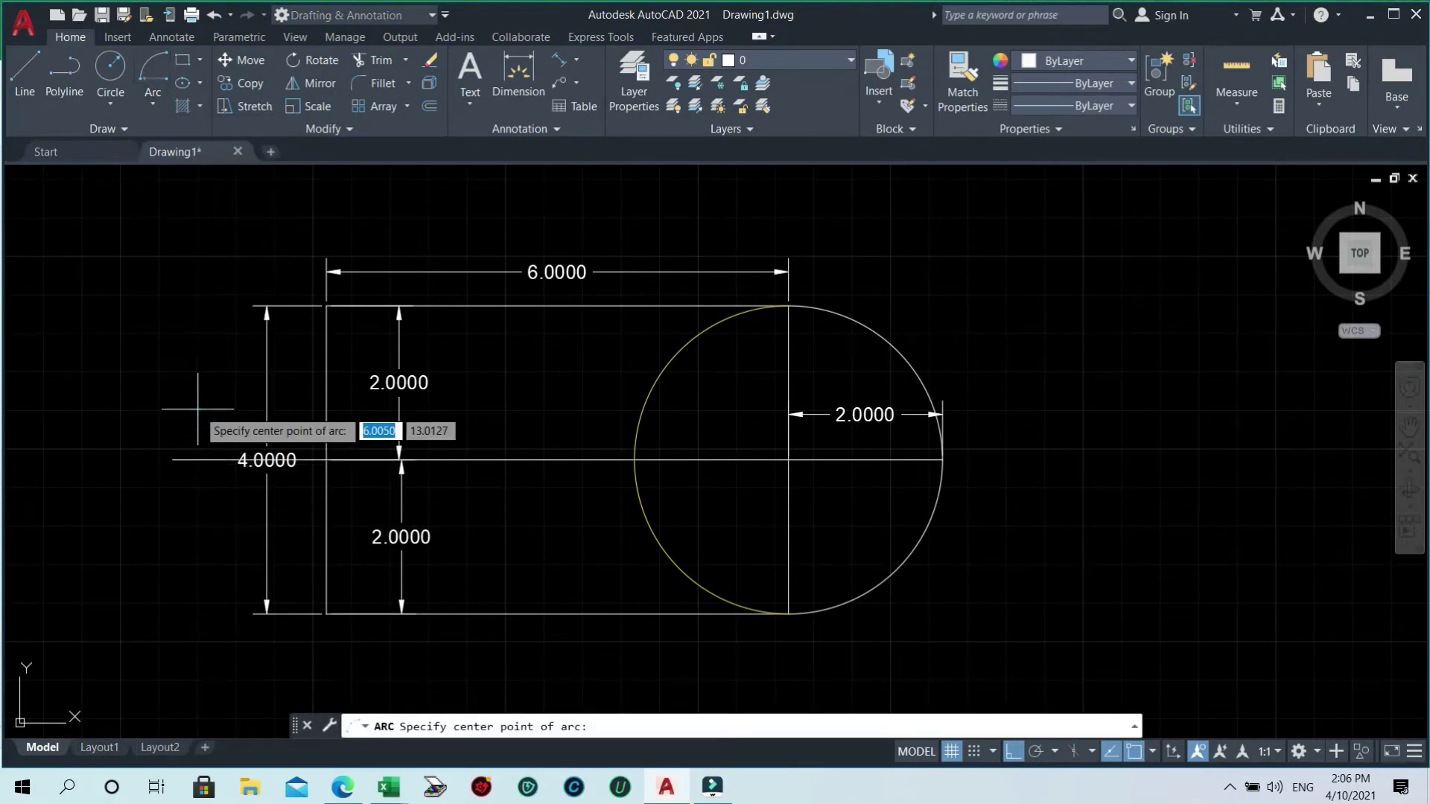
click(326, 460)
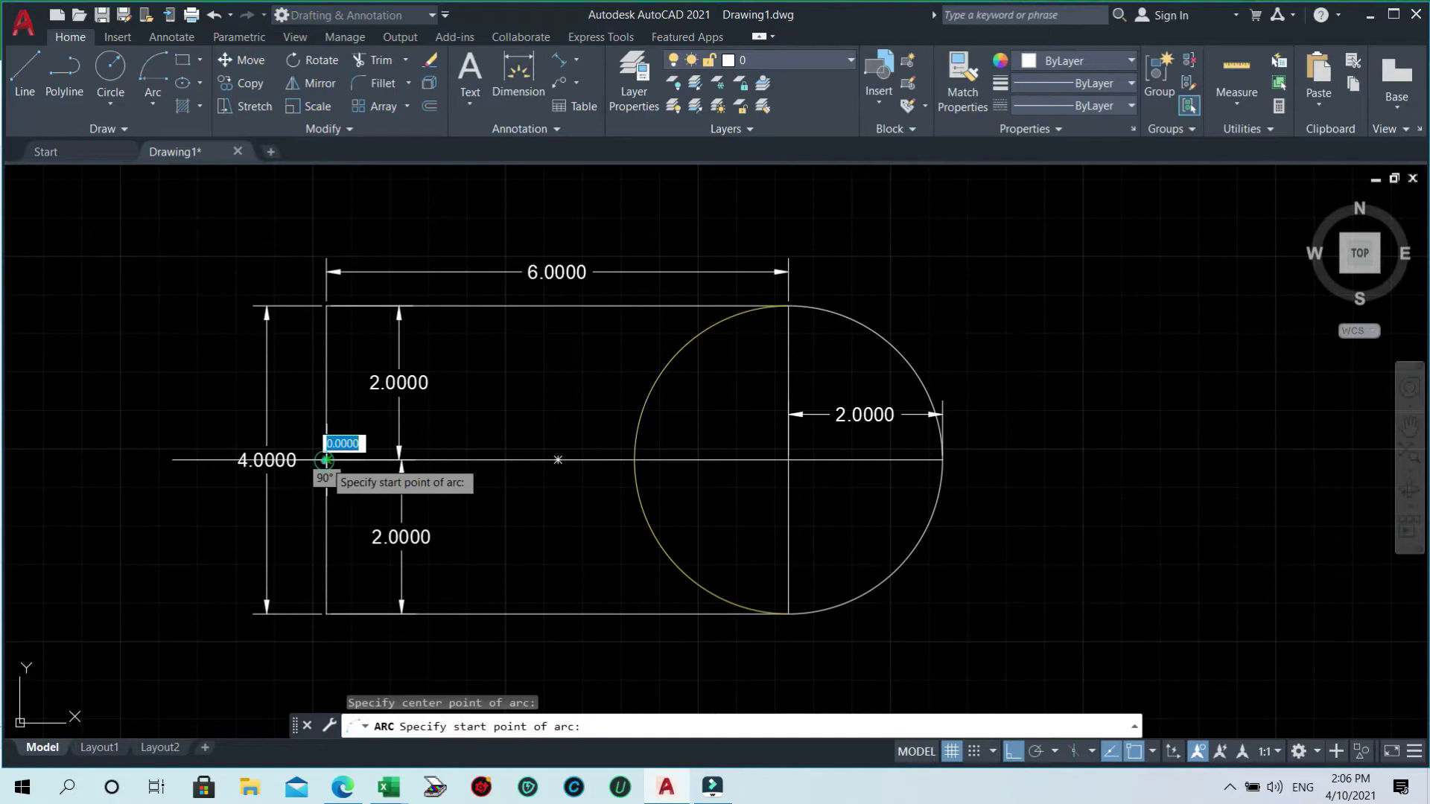
click(326, 306)
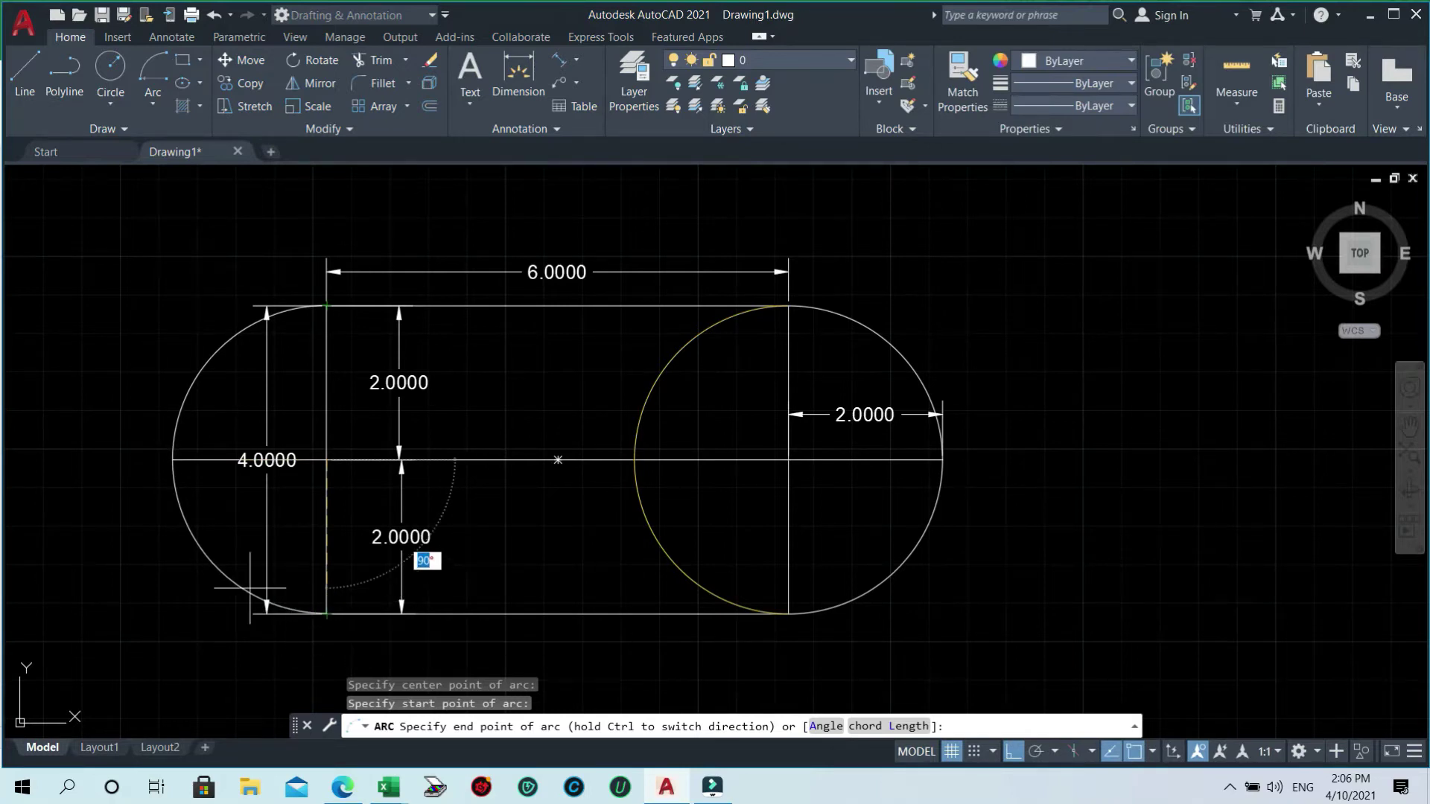
click(173, 460)
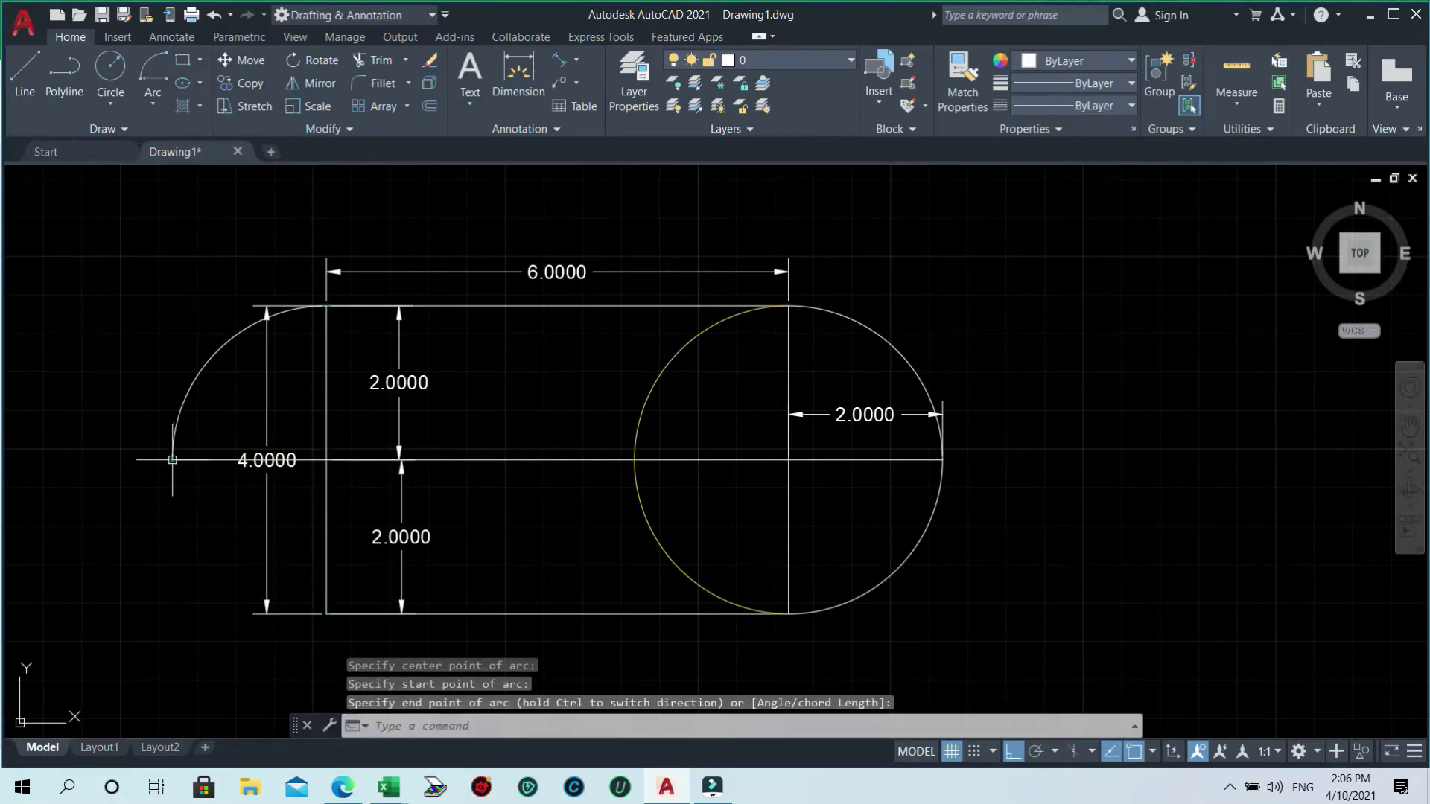
- Change the left quarter arc's colour to purple
click(201, 361)
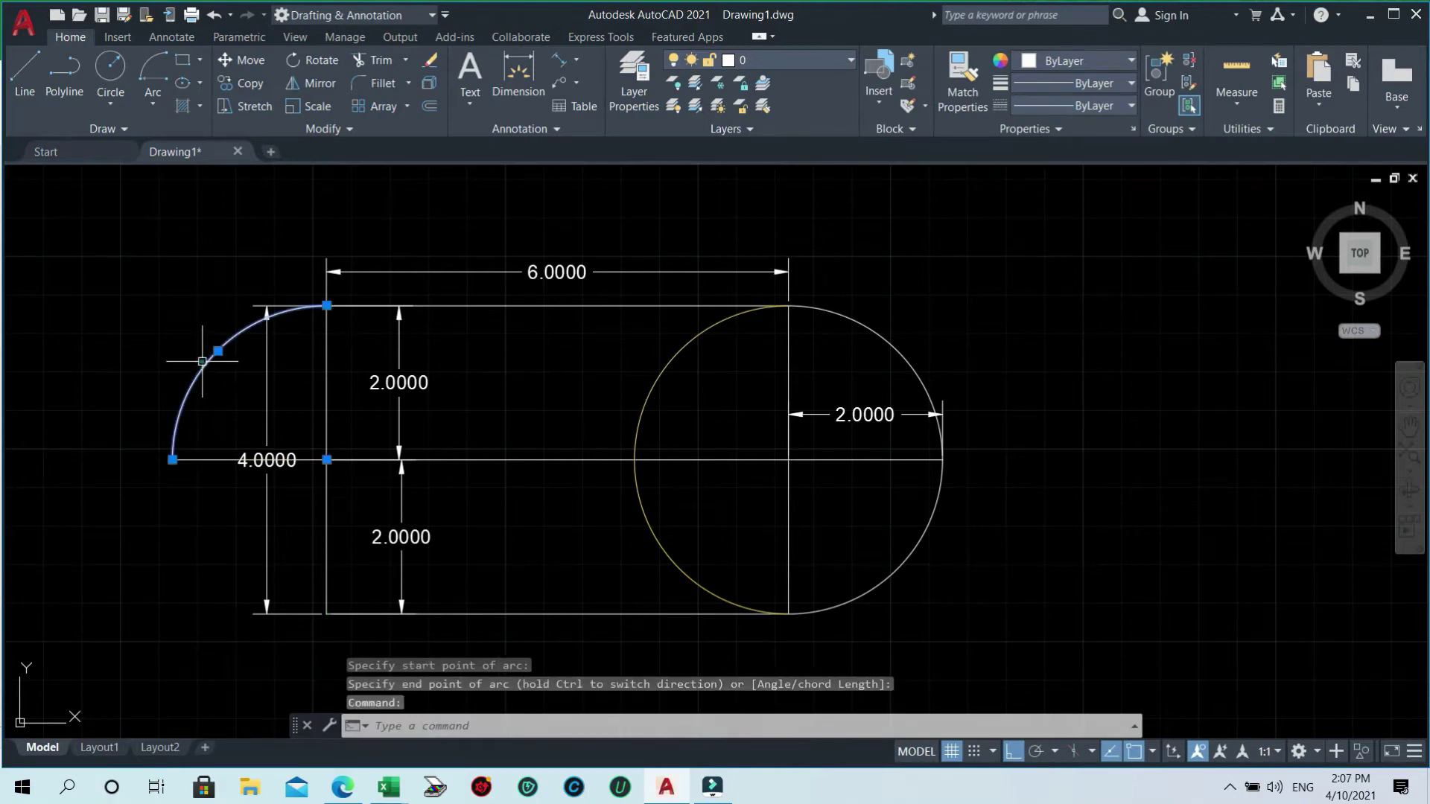
click(1080, 61)
click(1107, 236)
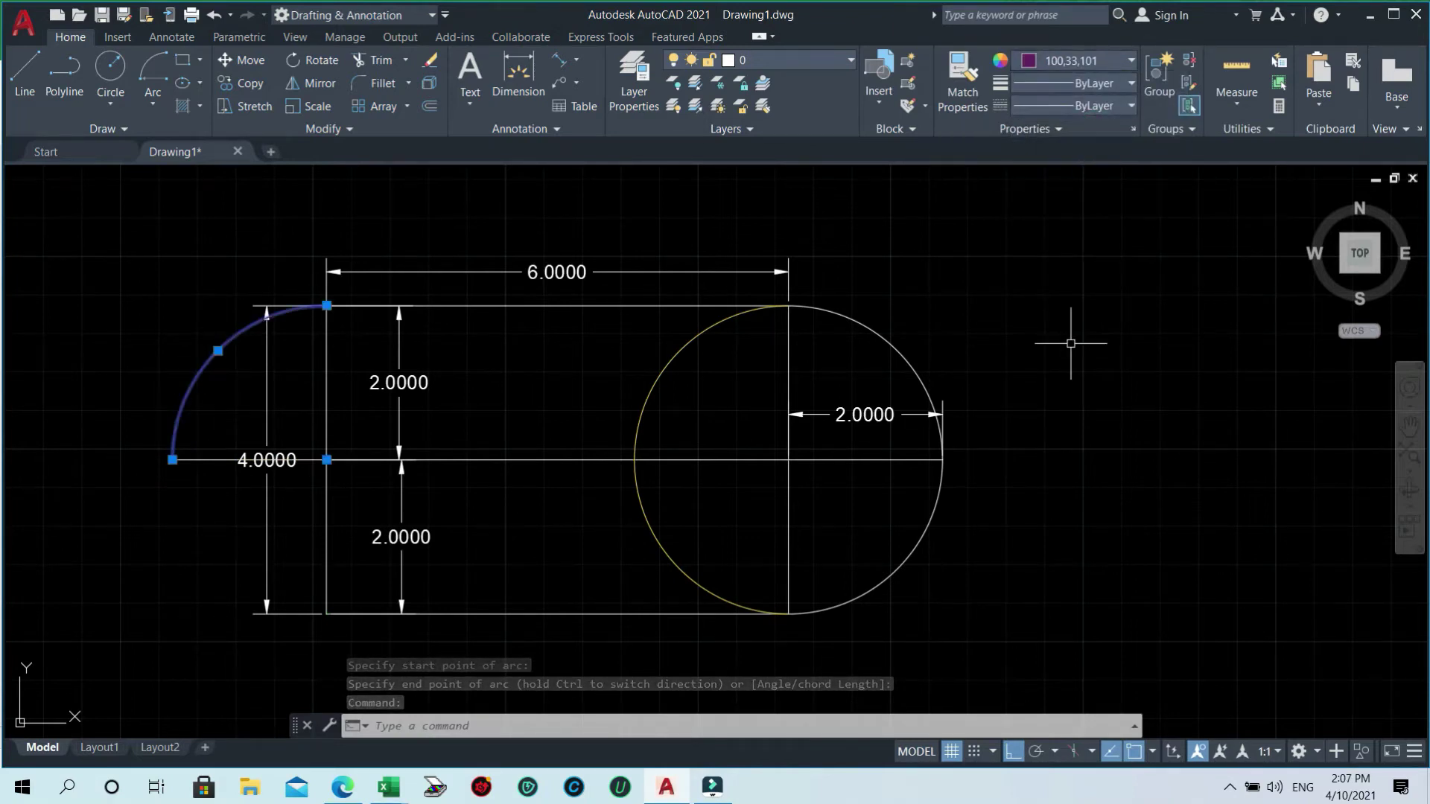
click(153, 108)
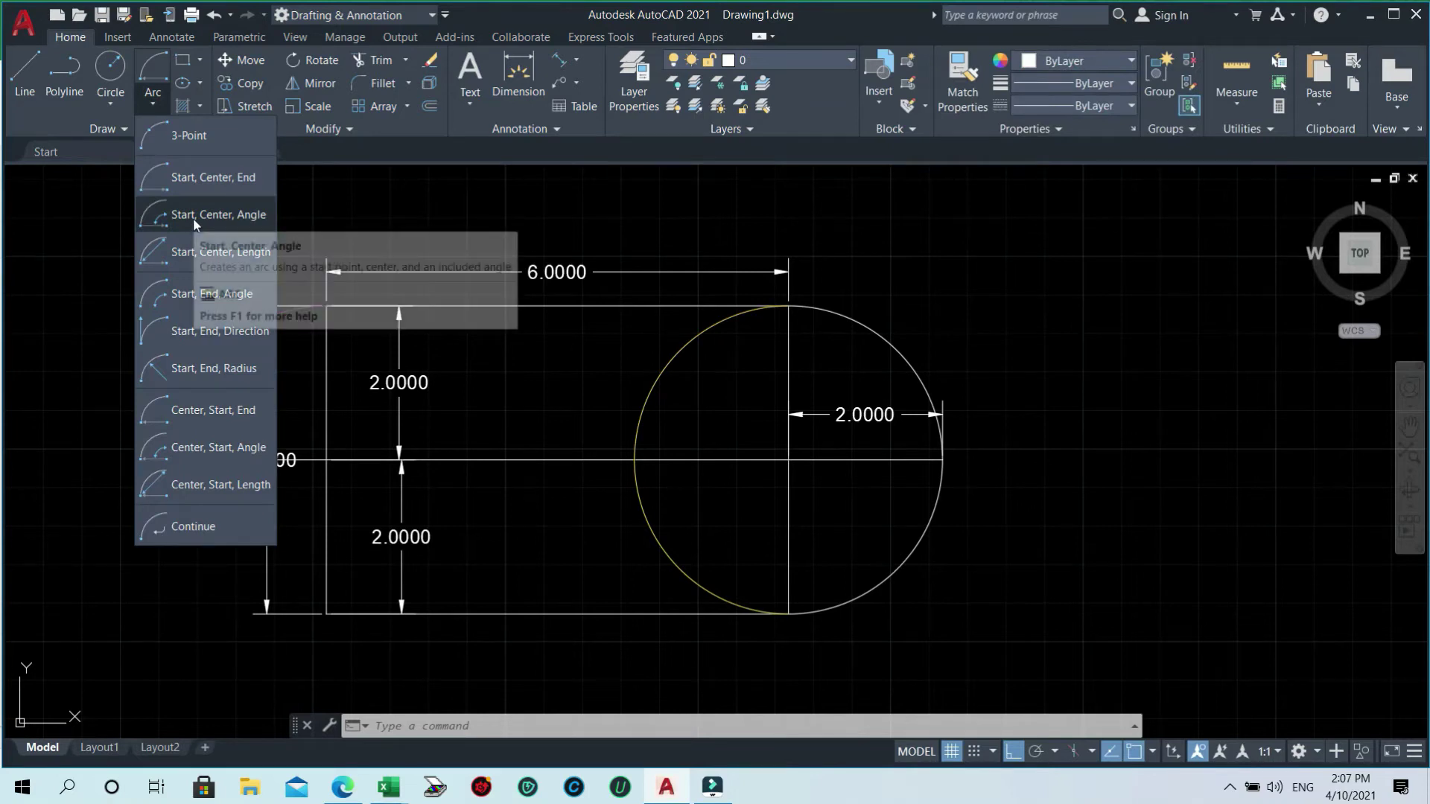
- Select all three arcs and erase them, leaving only the dimensioned rectangle
click(903, 336)
click(857, 356)
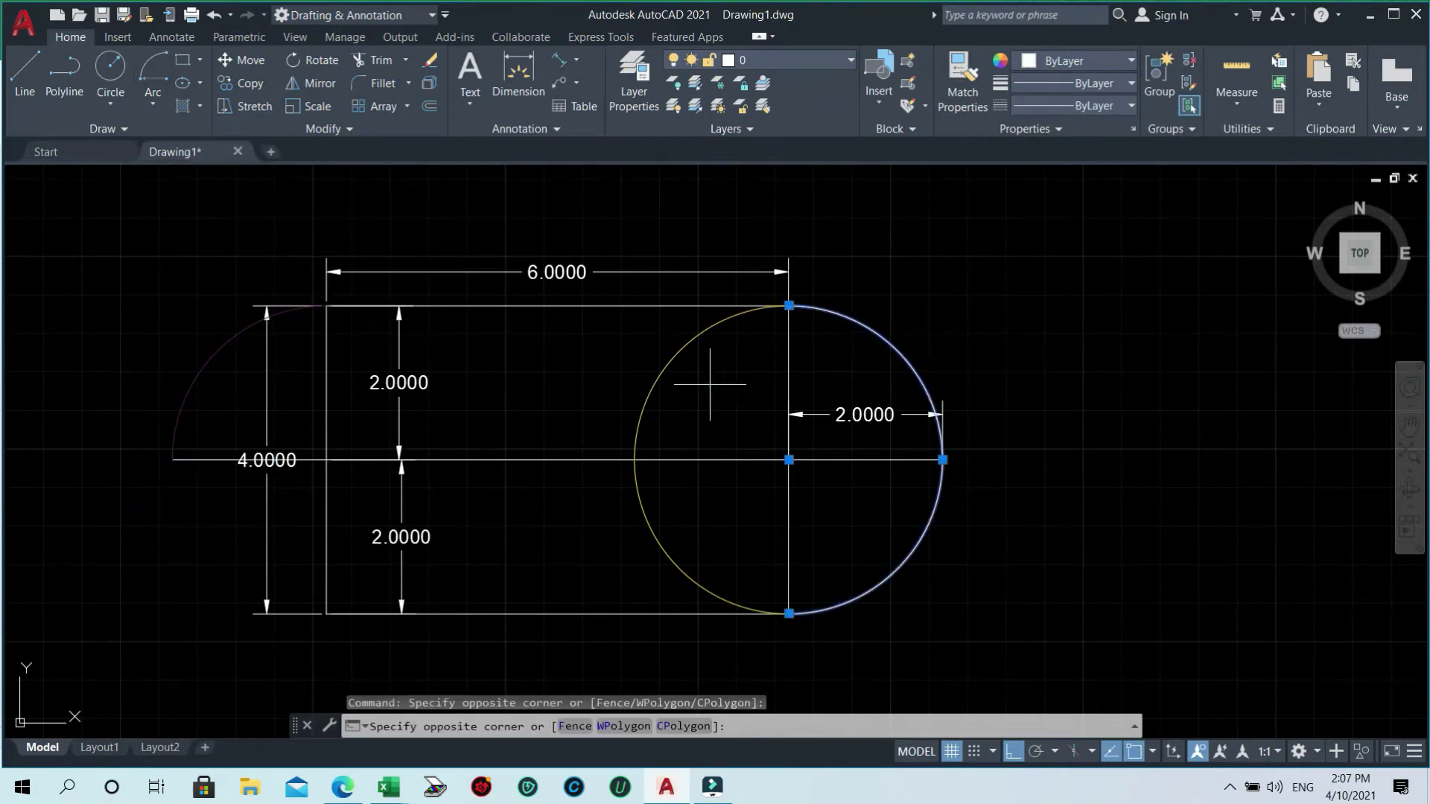
click(619, 364)
click(222, 400)
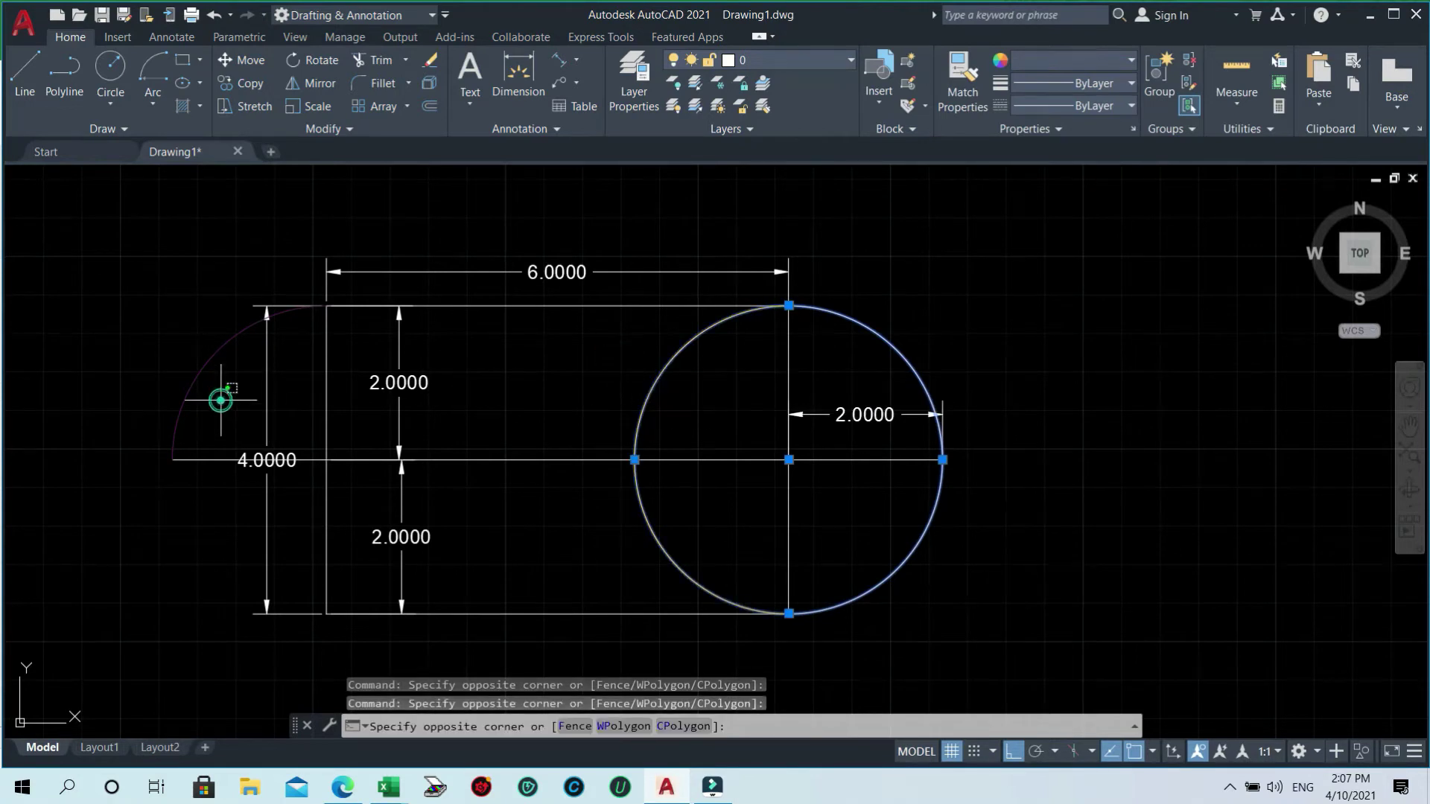
click(128, 348)
key(Return)
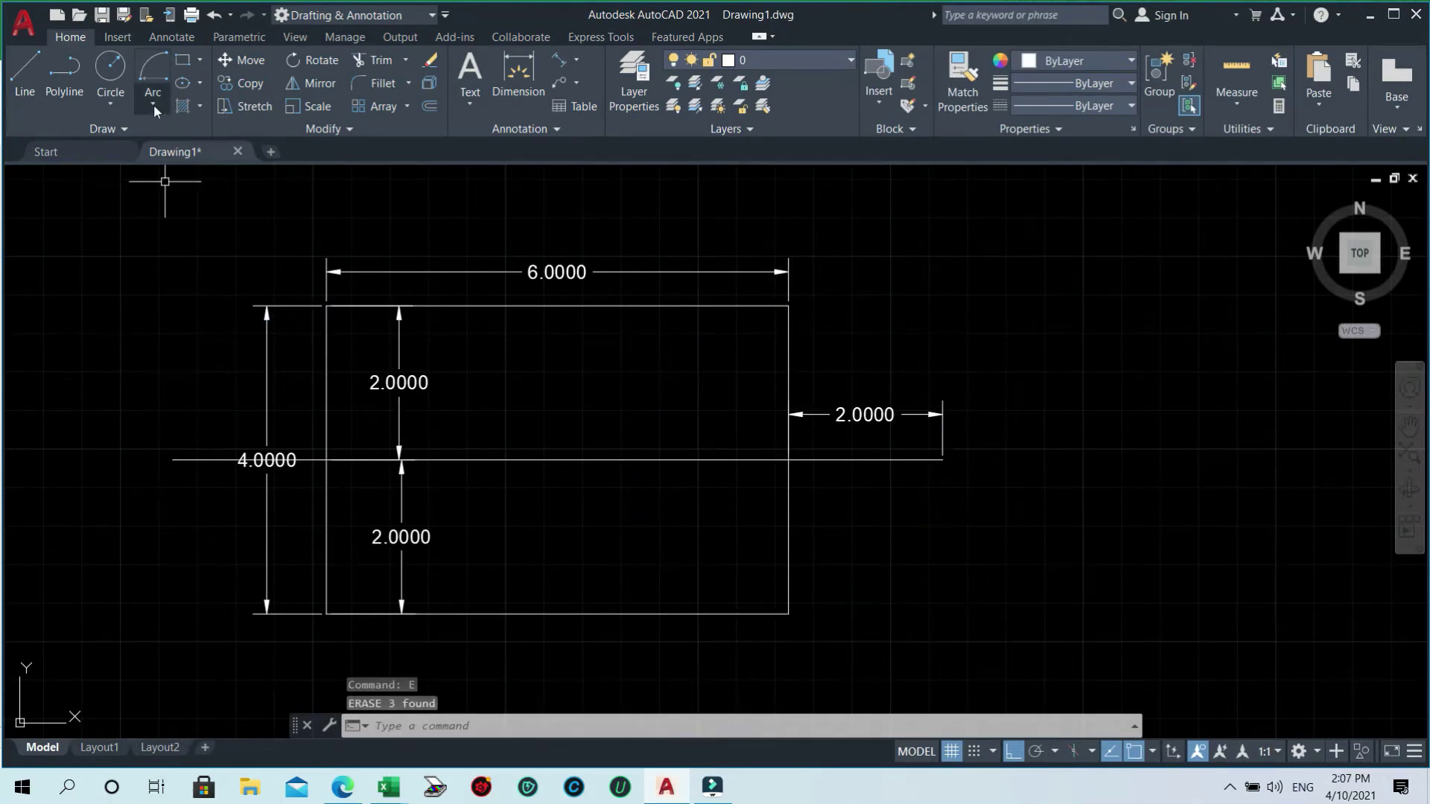
click(152, 103)
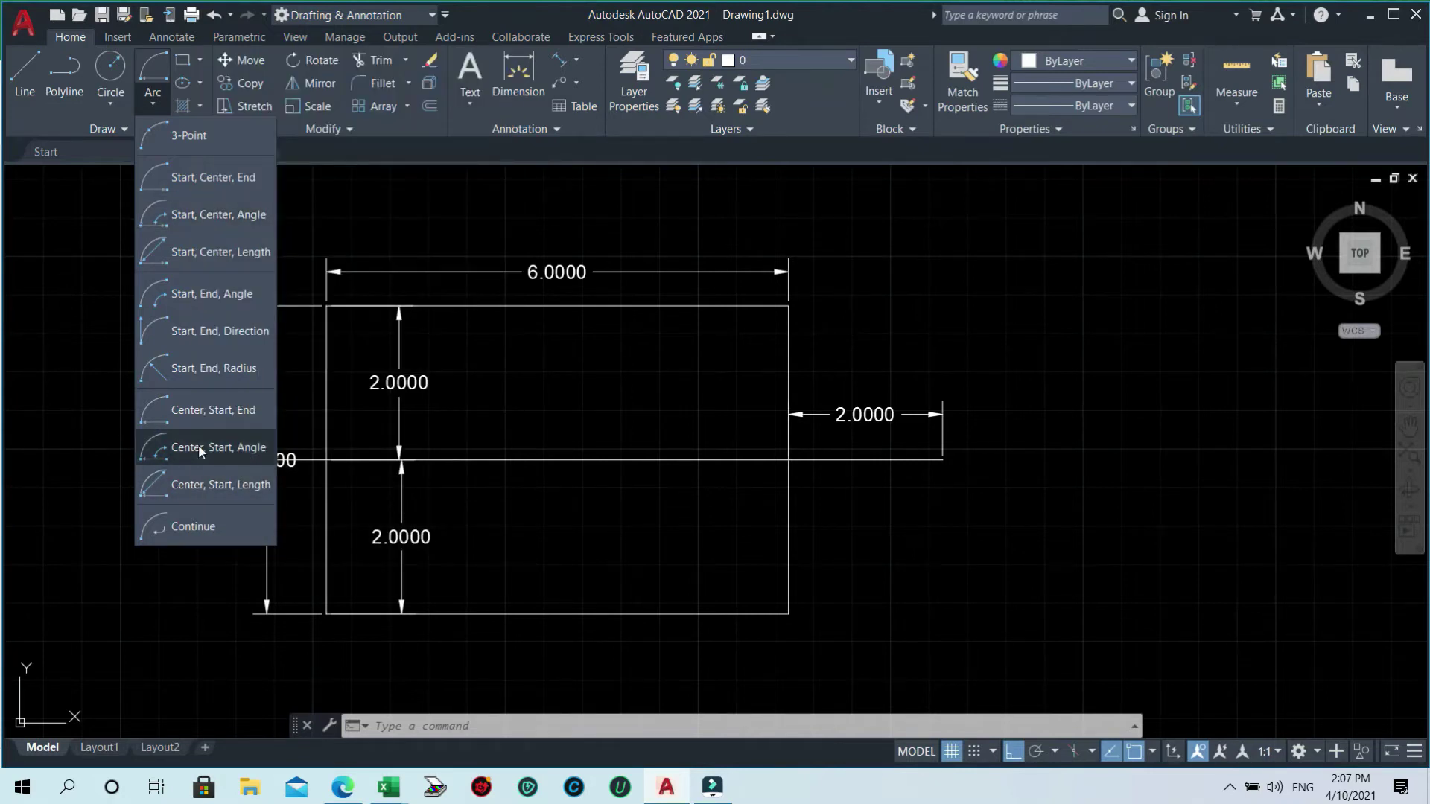
- Draw a Start, Center, Angle arc of 45° from the bottom-right corner about the right-edge midpoint
click(207, 213)
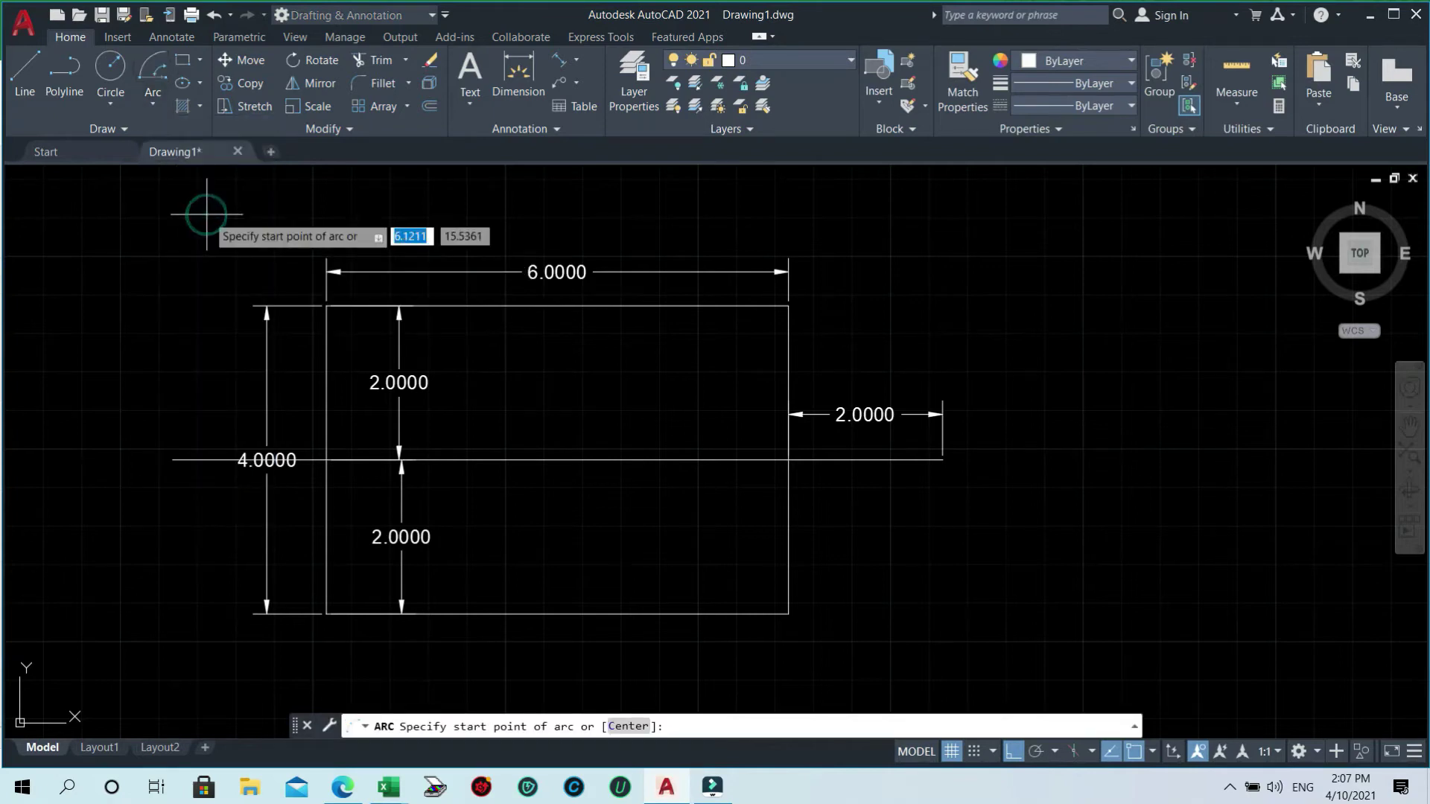
click(788, 614)
click(789, 460)
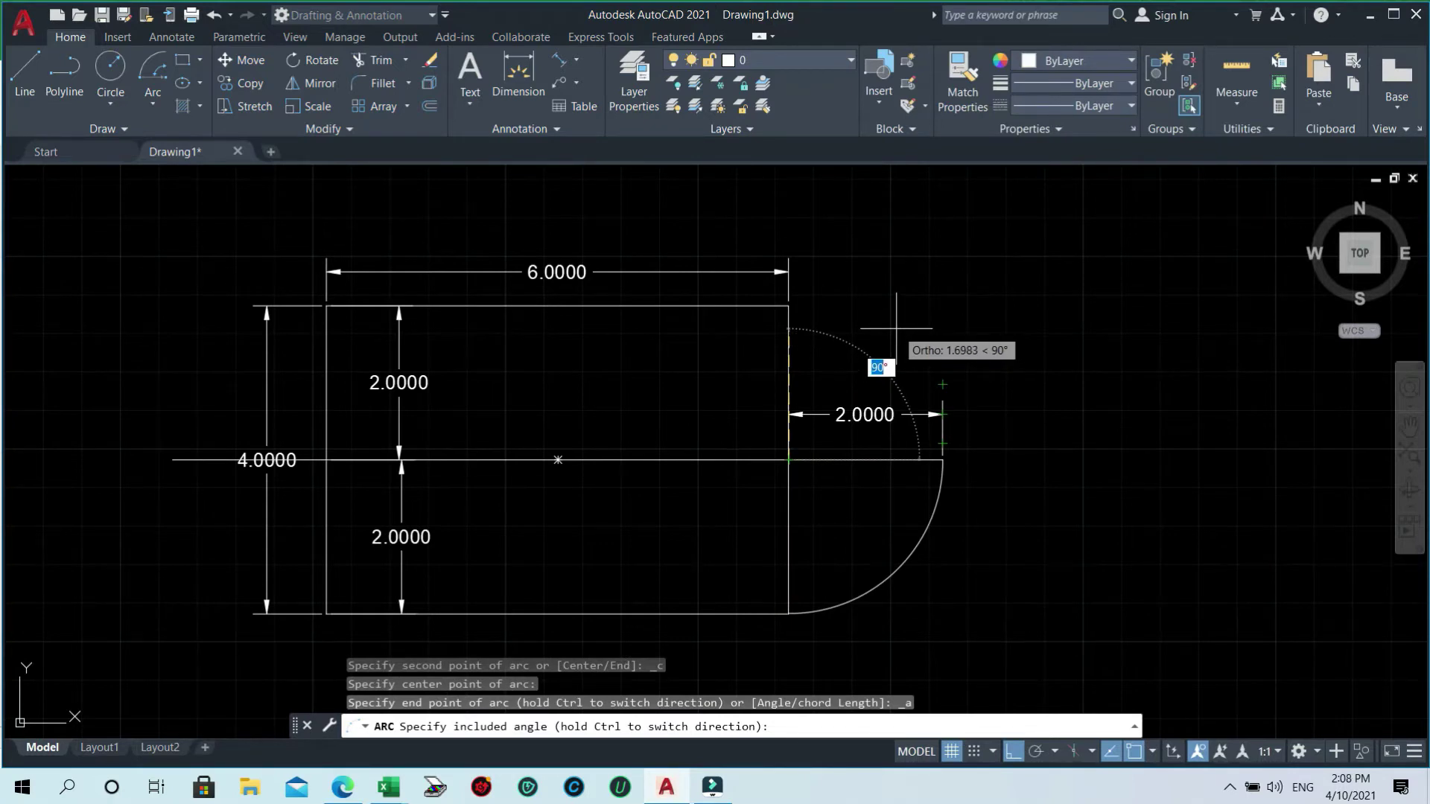
key(Return)
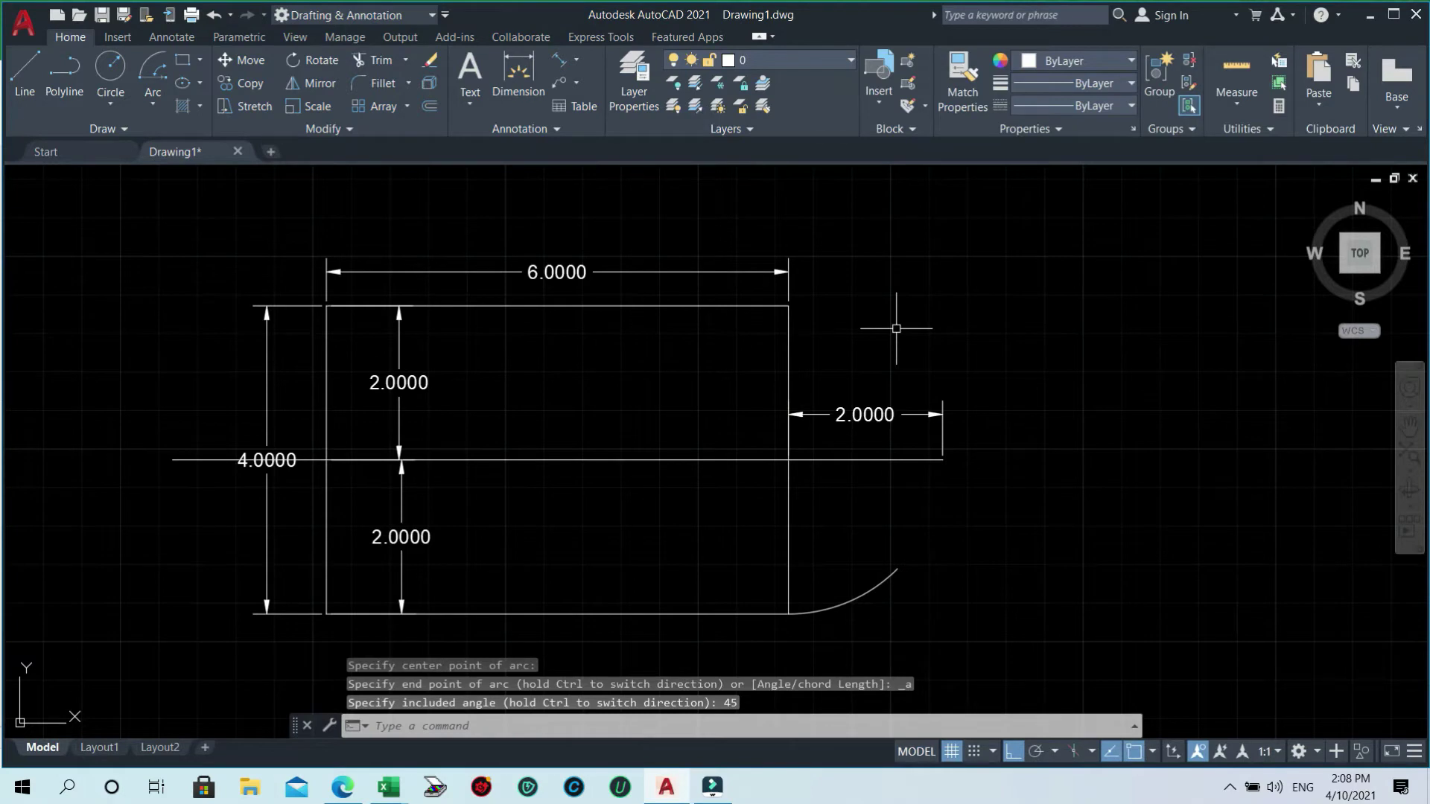
- Draw a line from the right-edge midpoint to the 45° arc's end
text(l)
key(Return)
click(789, 459)
click(897, 569)
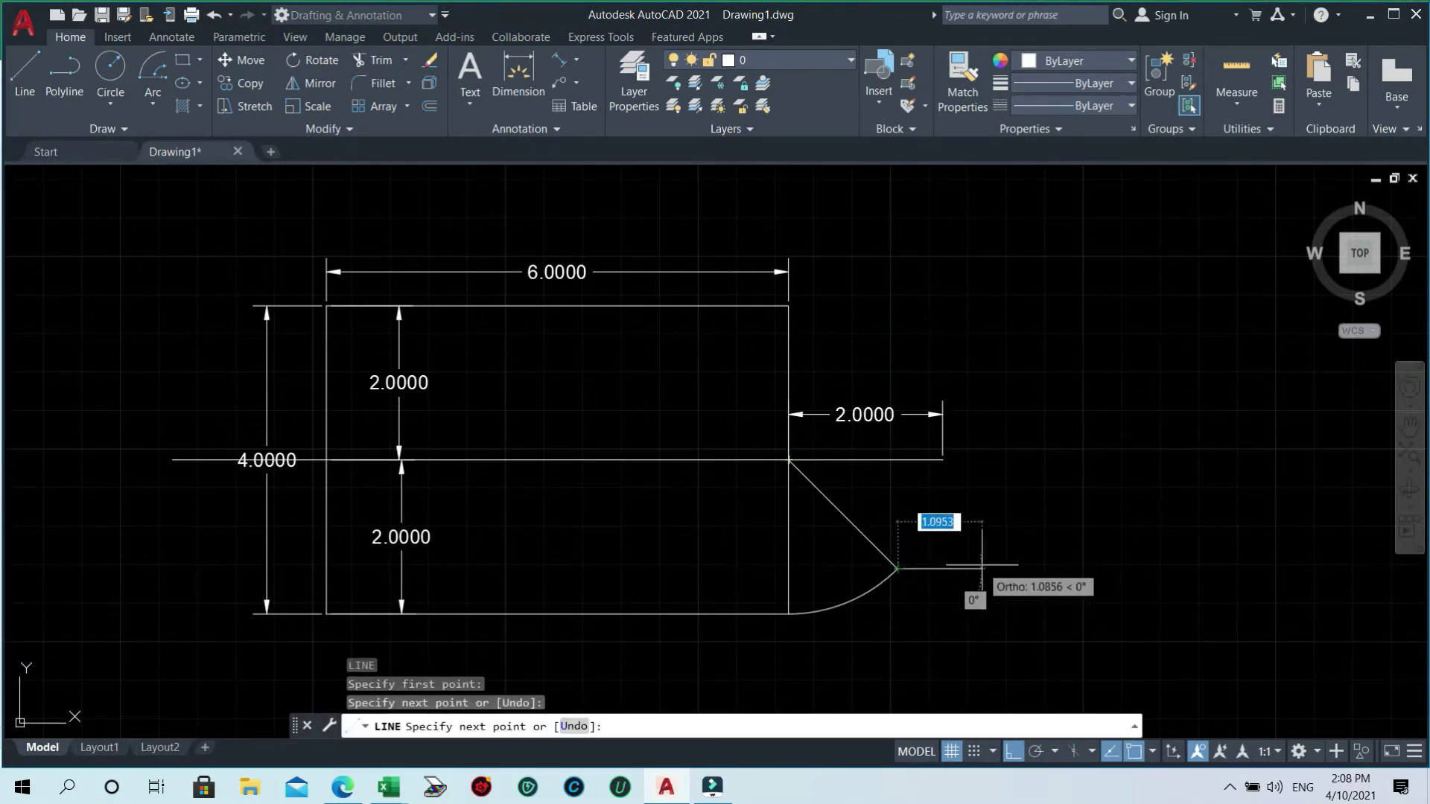
key(Return)
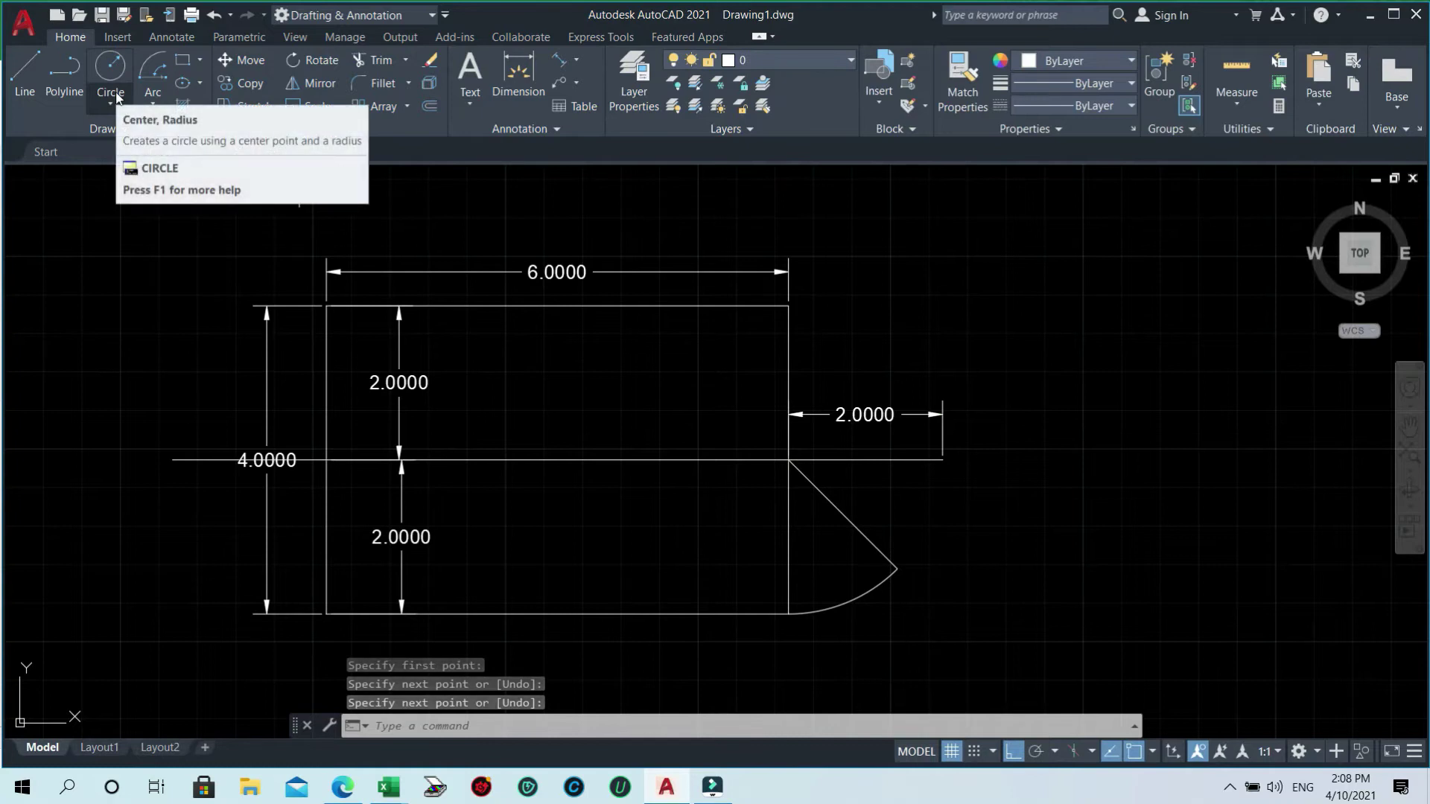
- Place an Angular dimension reading 45° between the right edge and the diagonal line
click(576, 65)
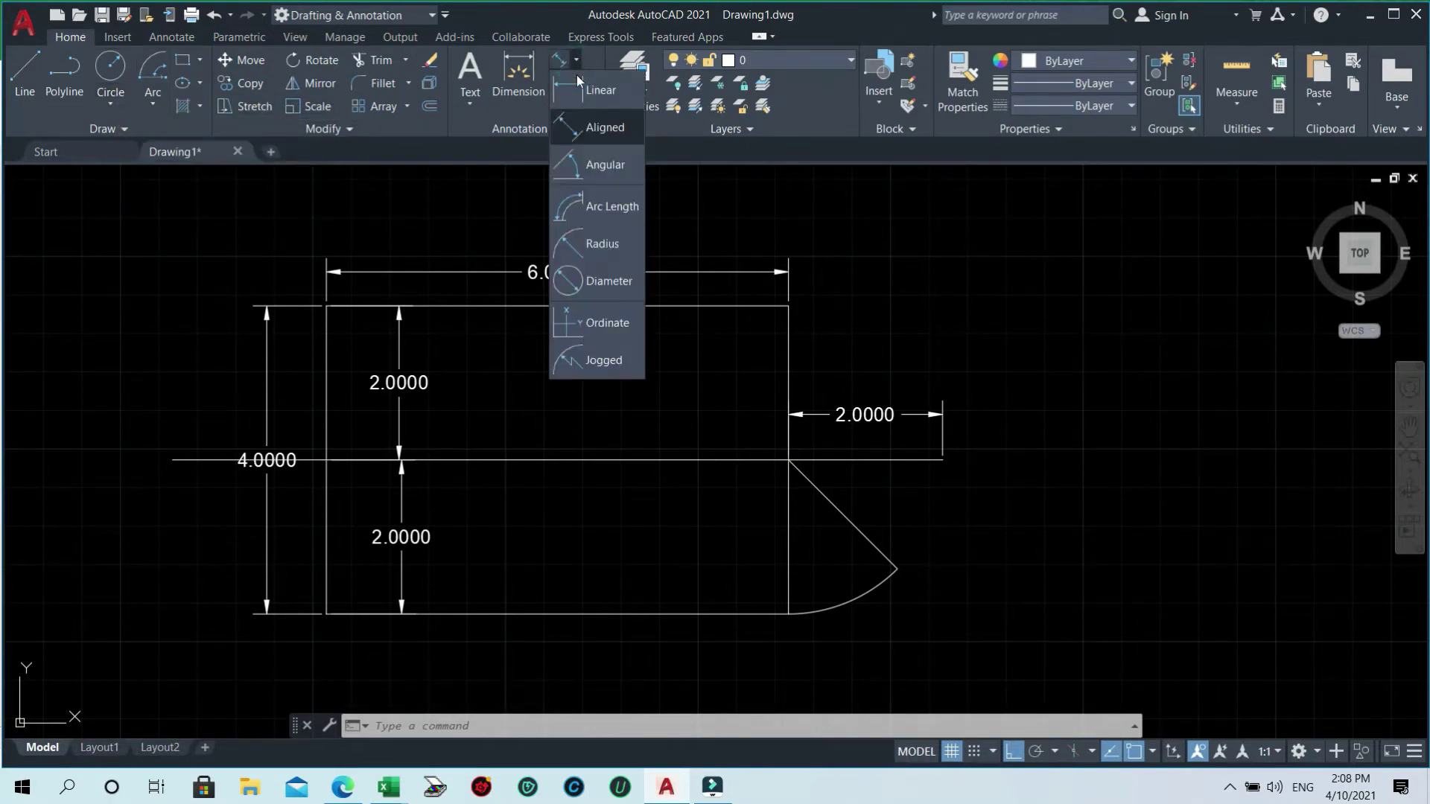
click(598, 165)
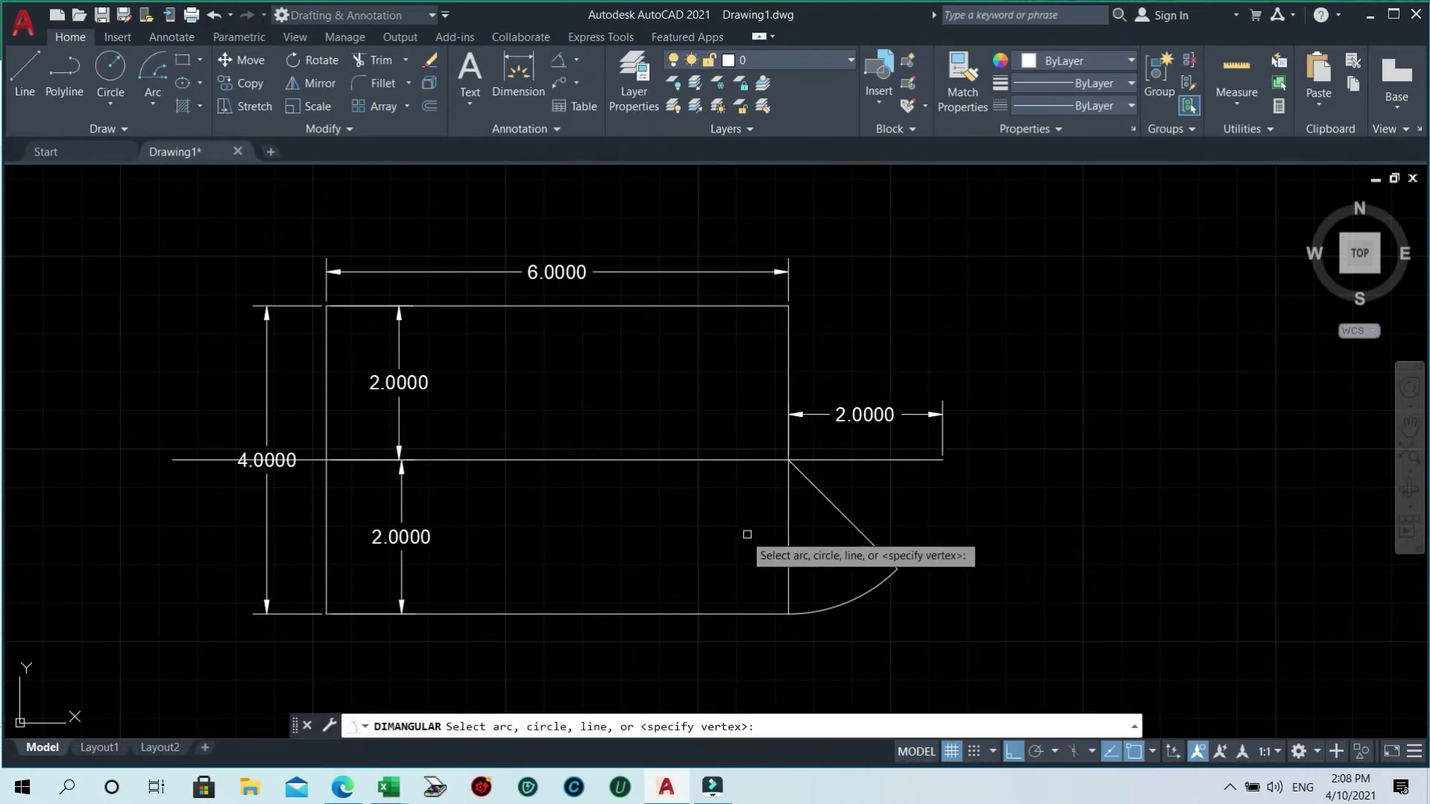
click(788, 543)
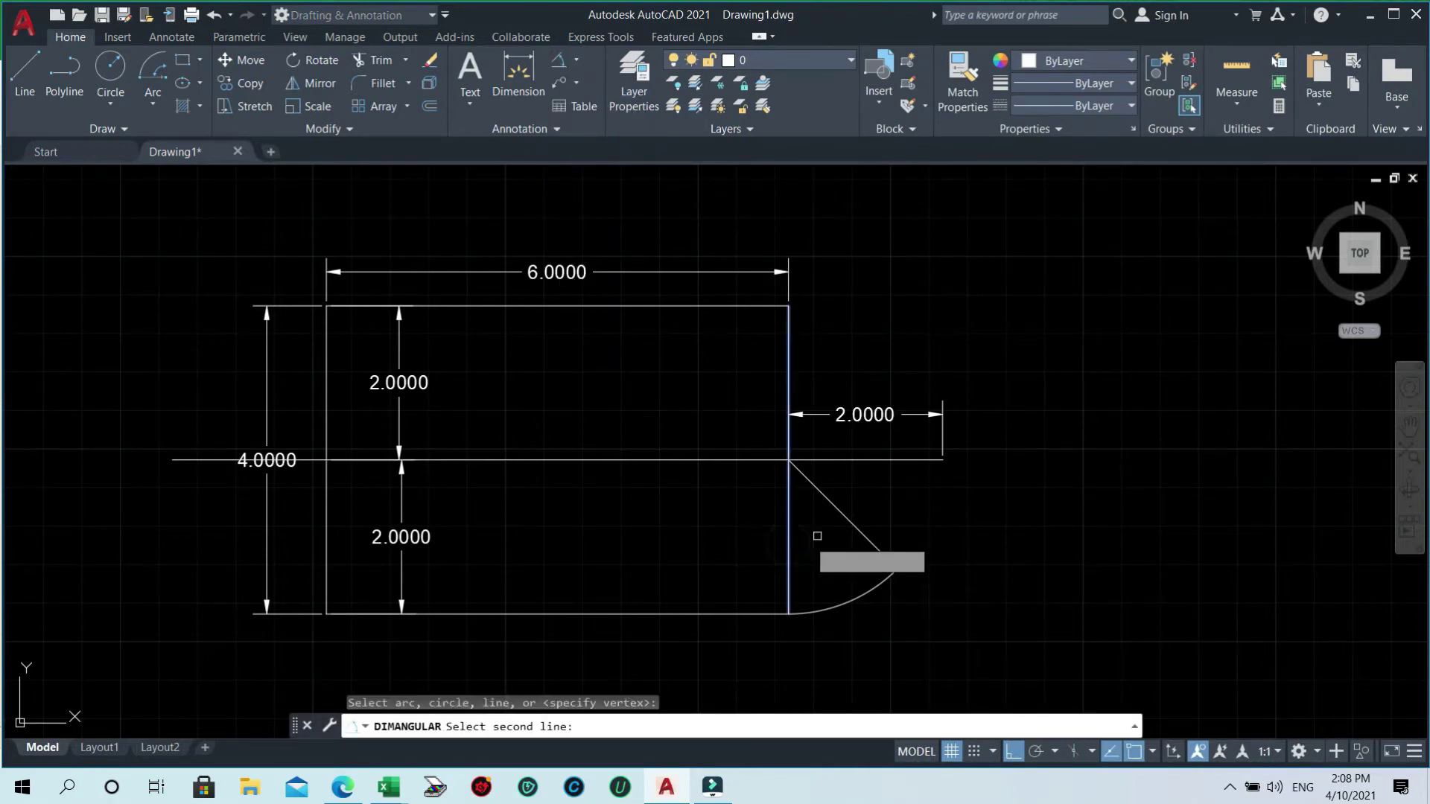
click(860, 528)
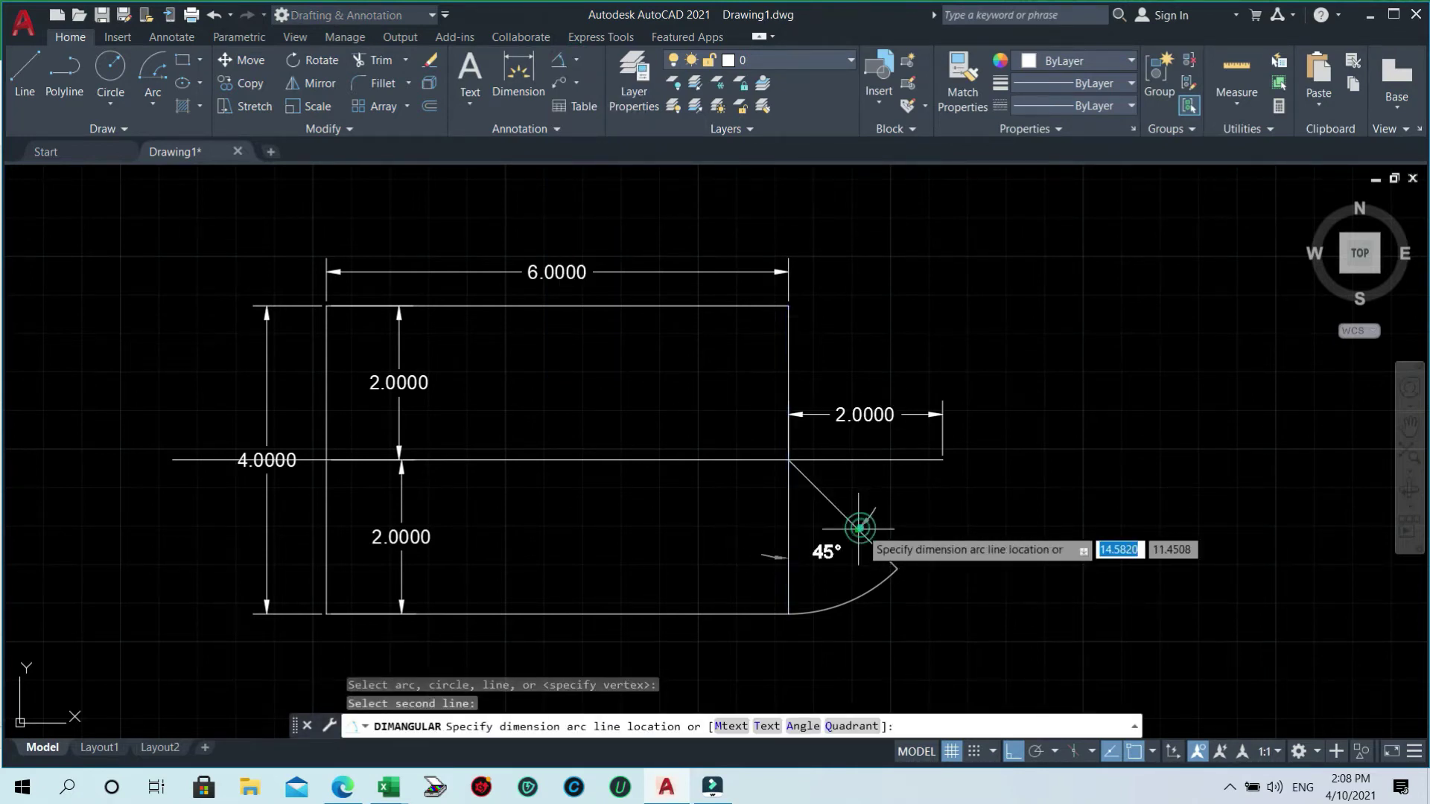
click(830, 557)
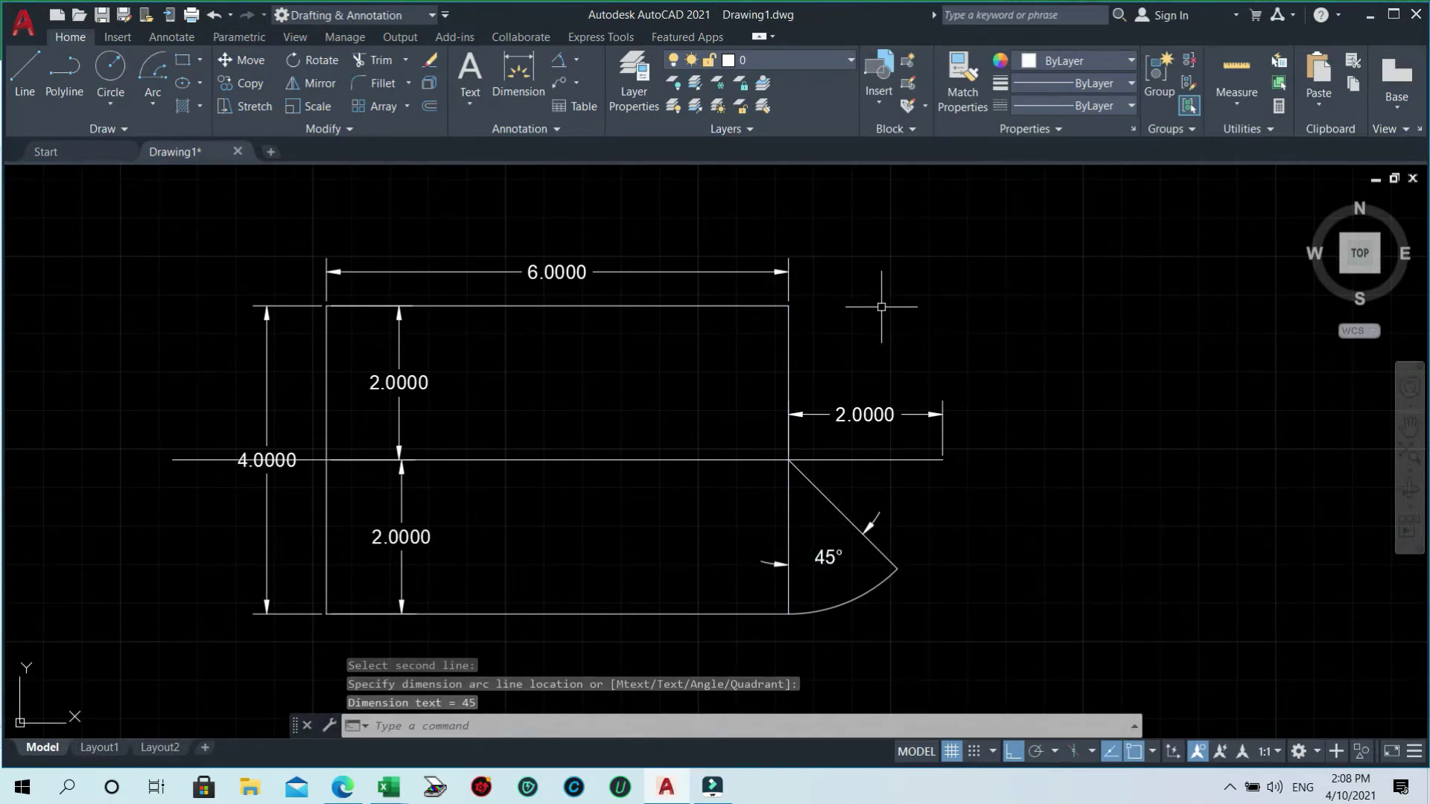
- Draw a Center, Start, Angle arc: centre at right-edge midpoint, start 2 units right, 60° angle
click(147, 108)
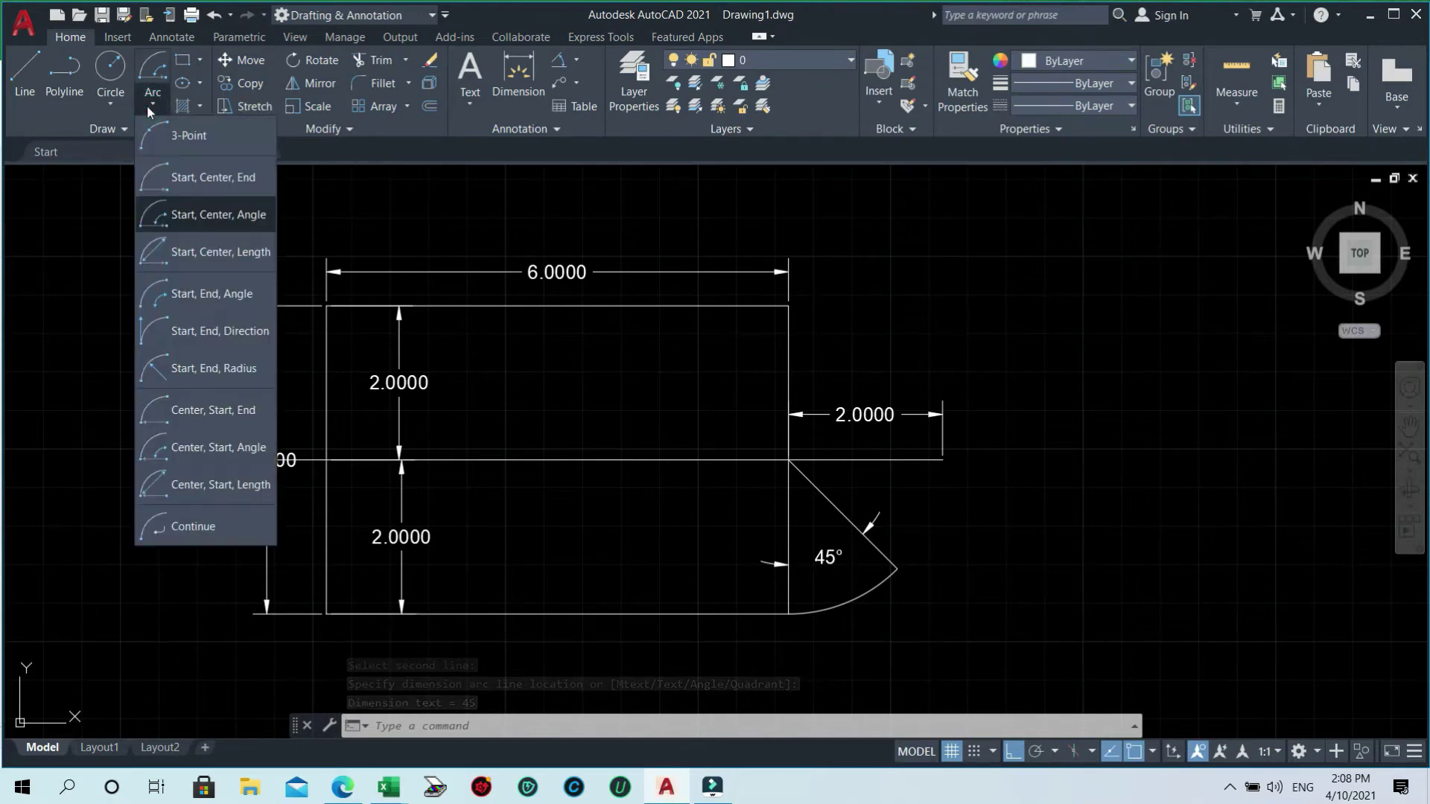
click(204, 448)
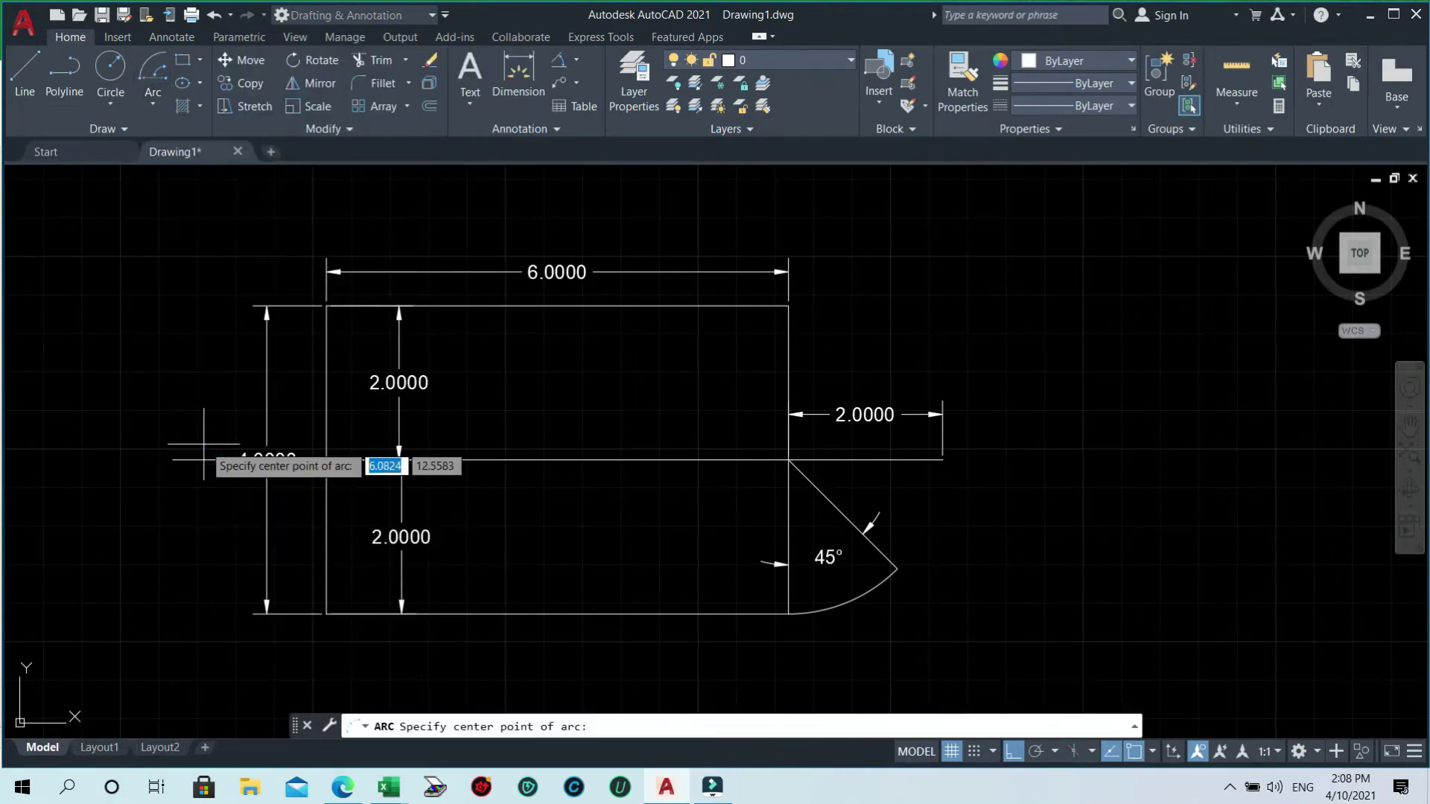
click(789, 459)
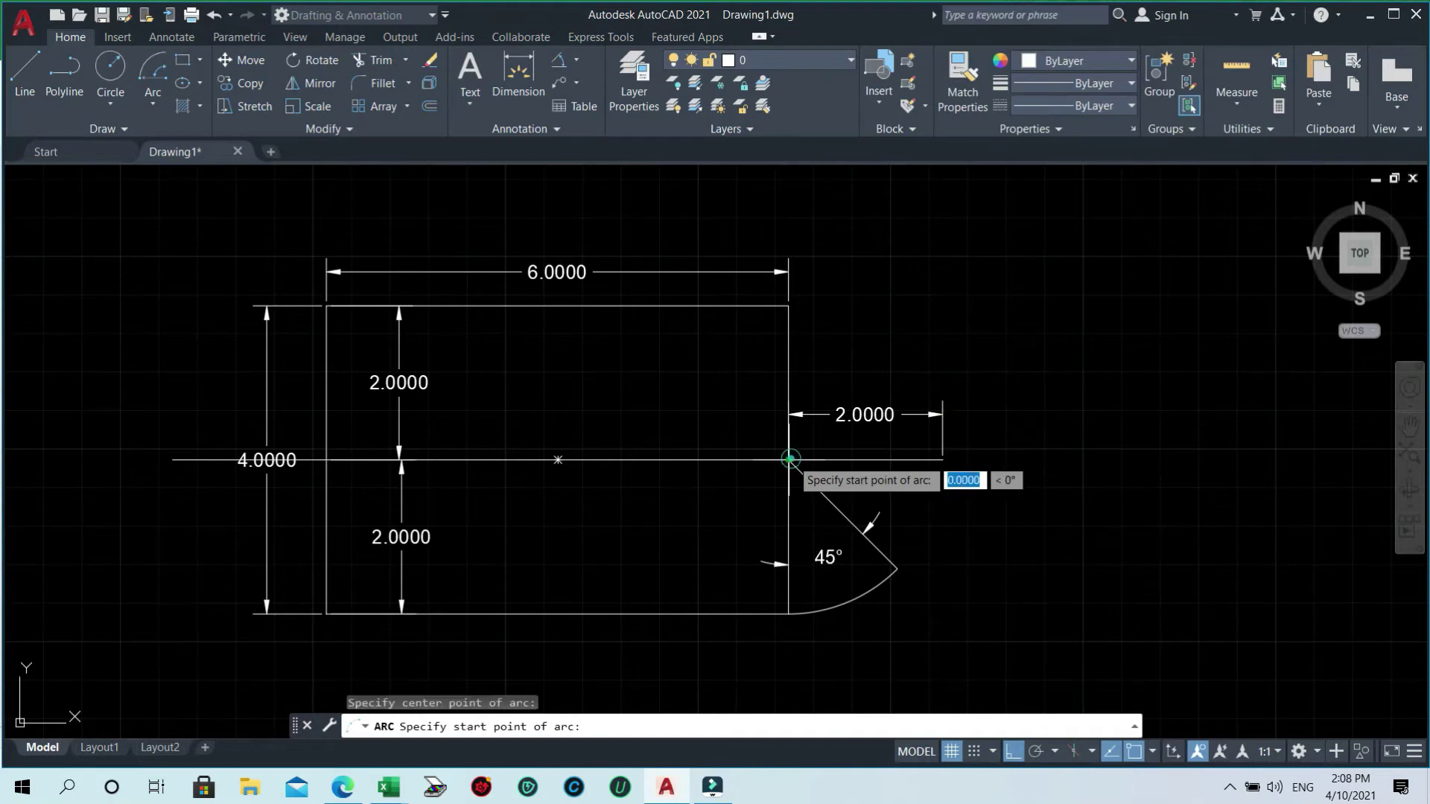
click(943, 459)
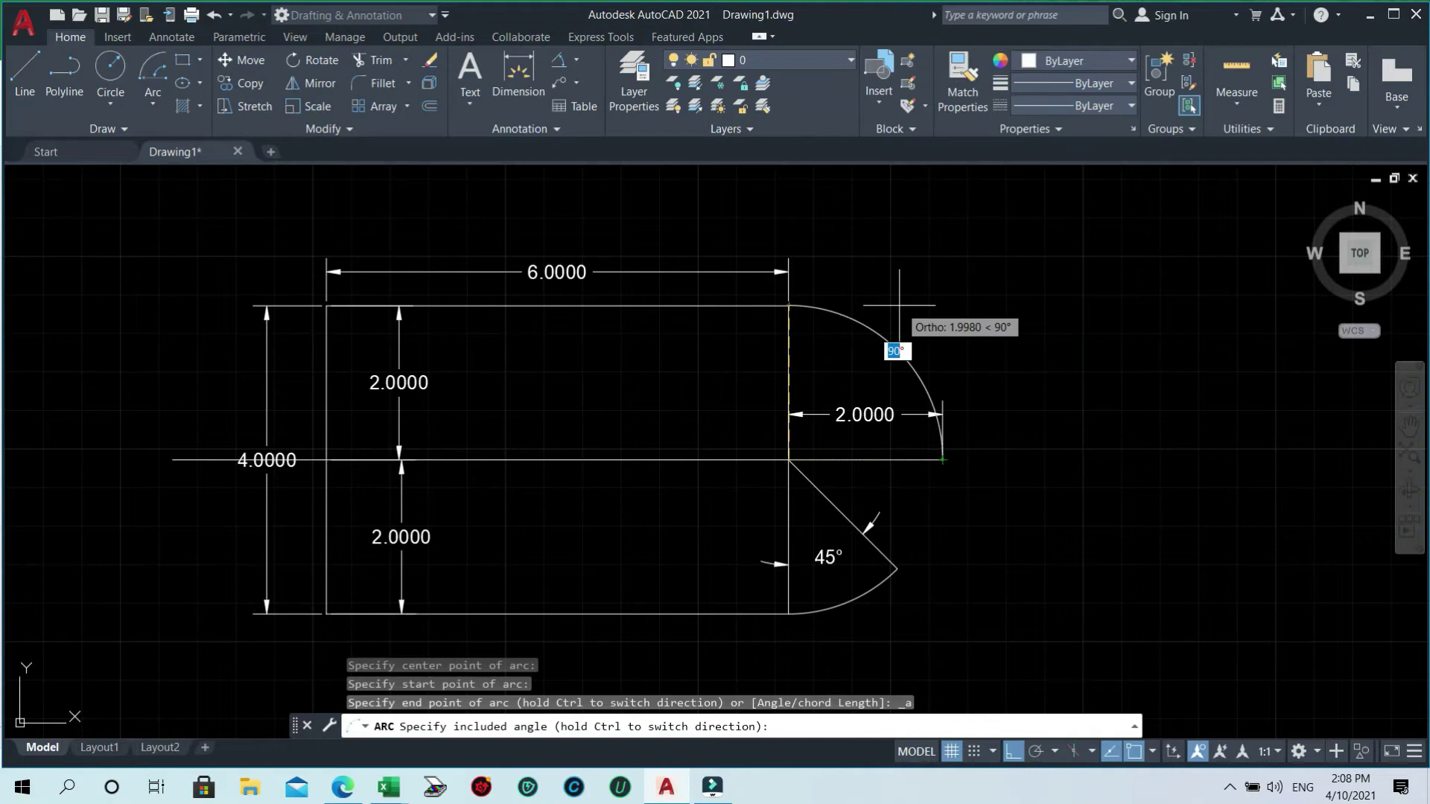
text(6)
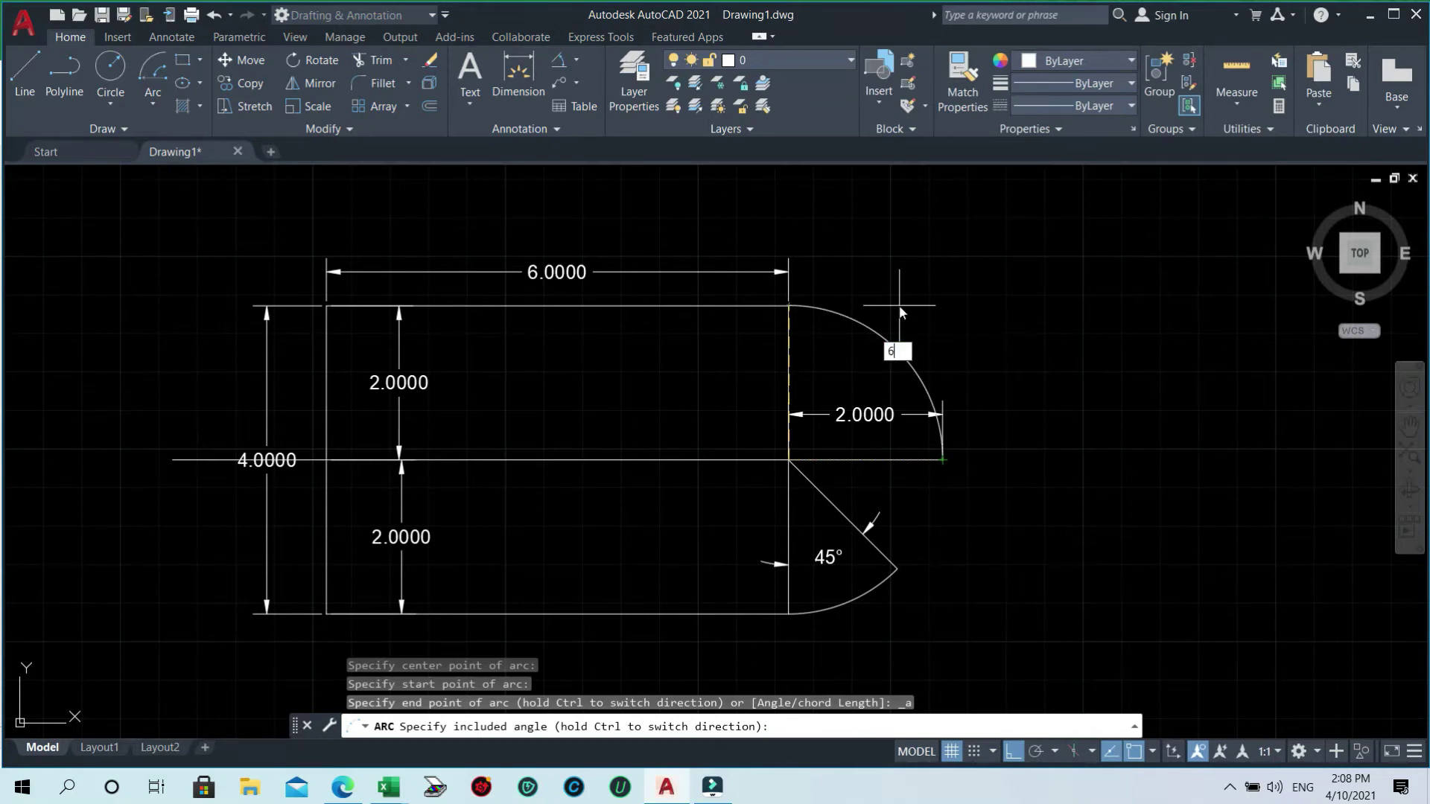
key(Return)
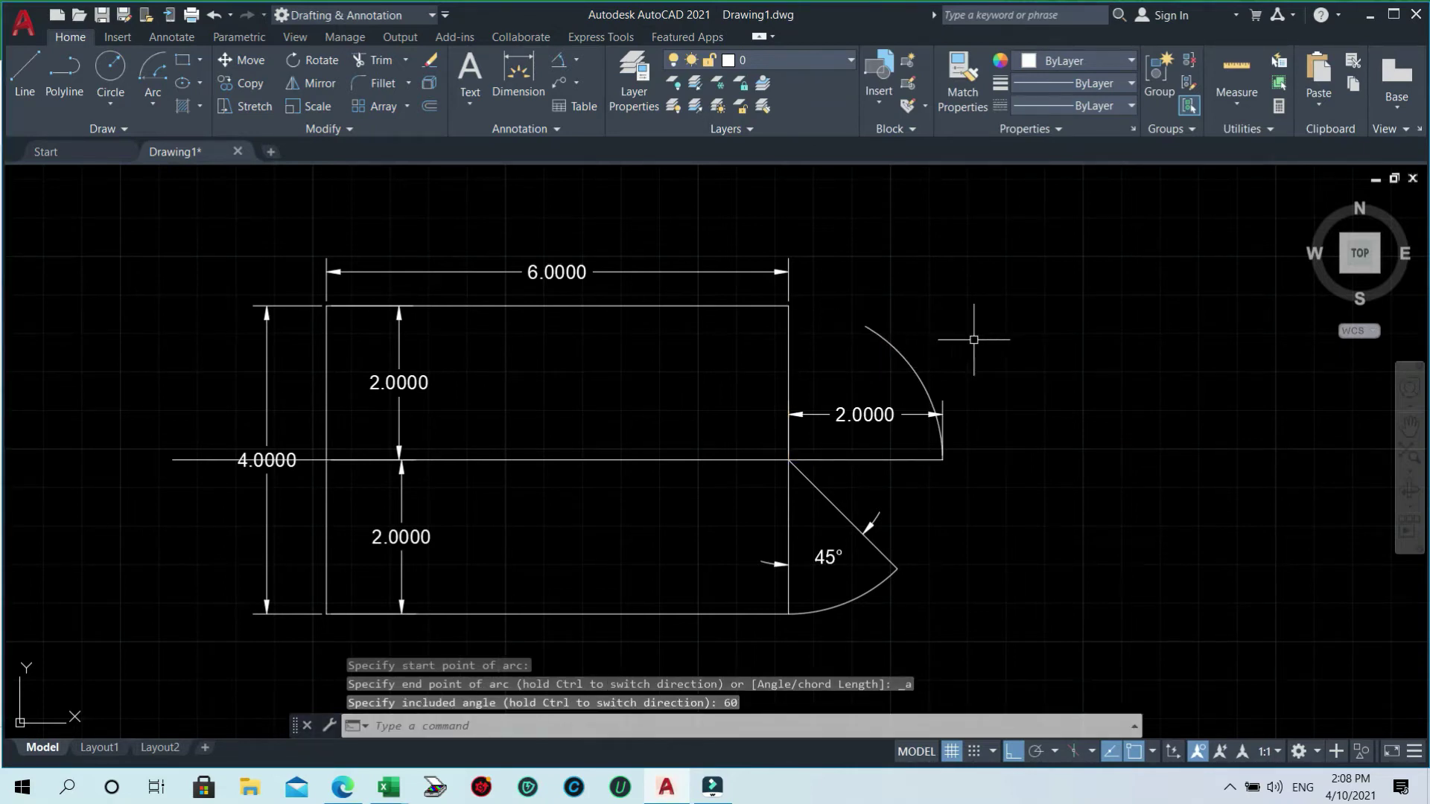
- Add a 60° angular dimension to the new arc, placed beside it
click(575, 62)
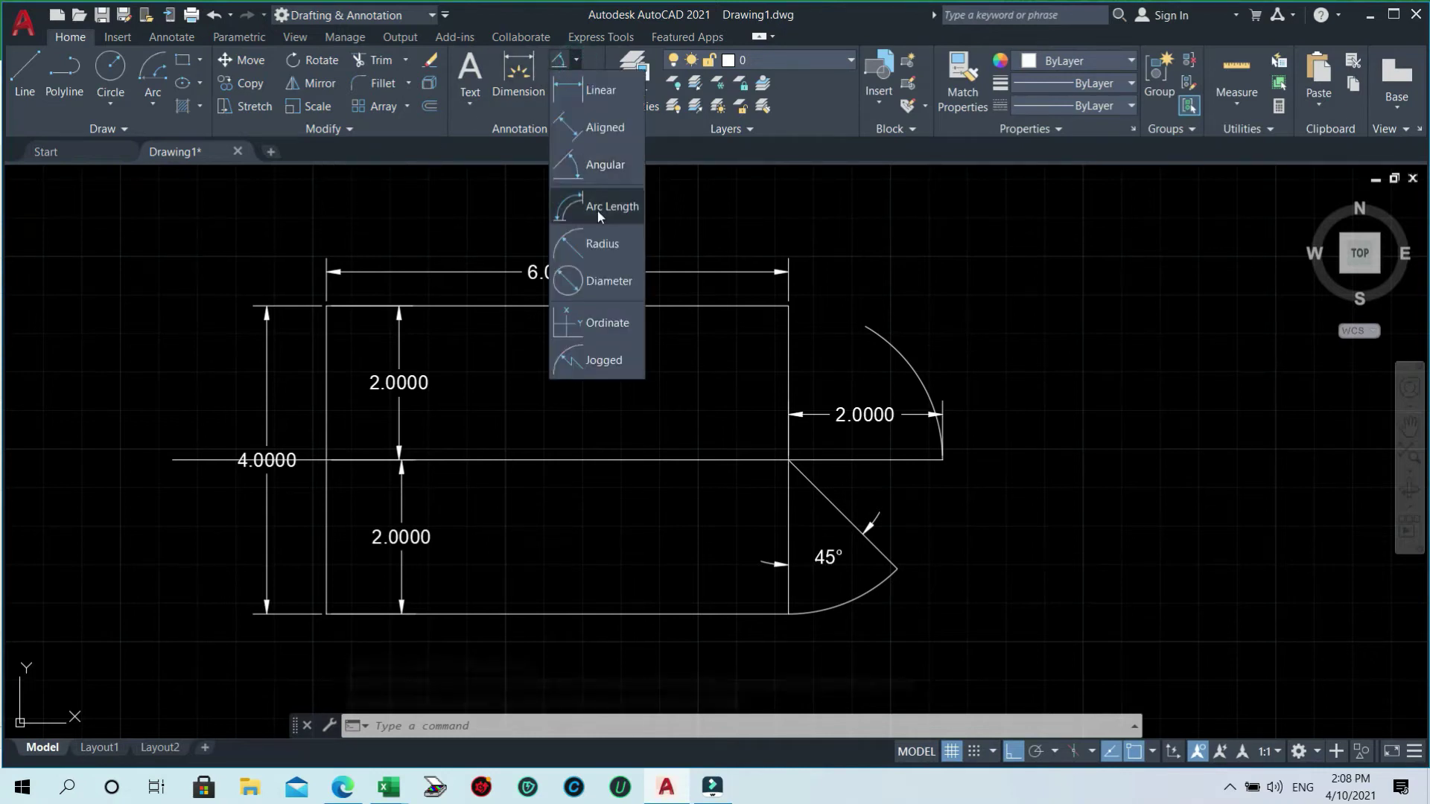
click(603, 164)
click(905, 359)
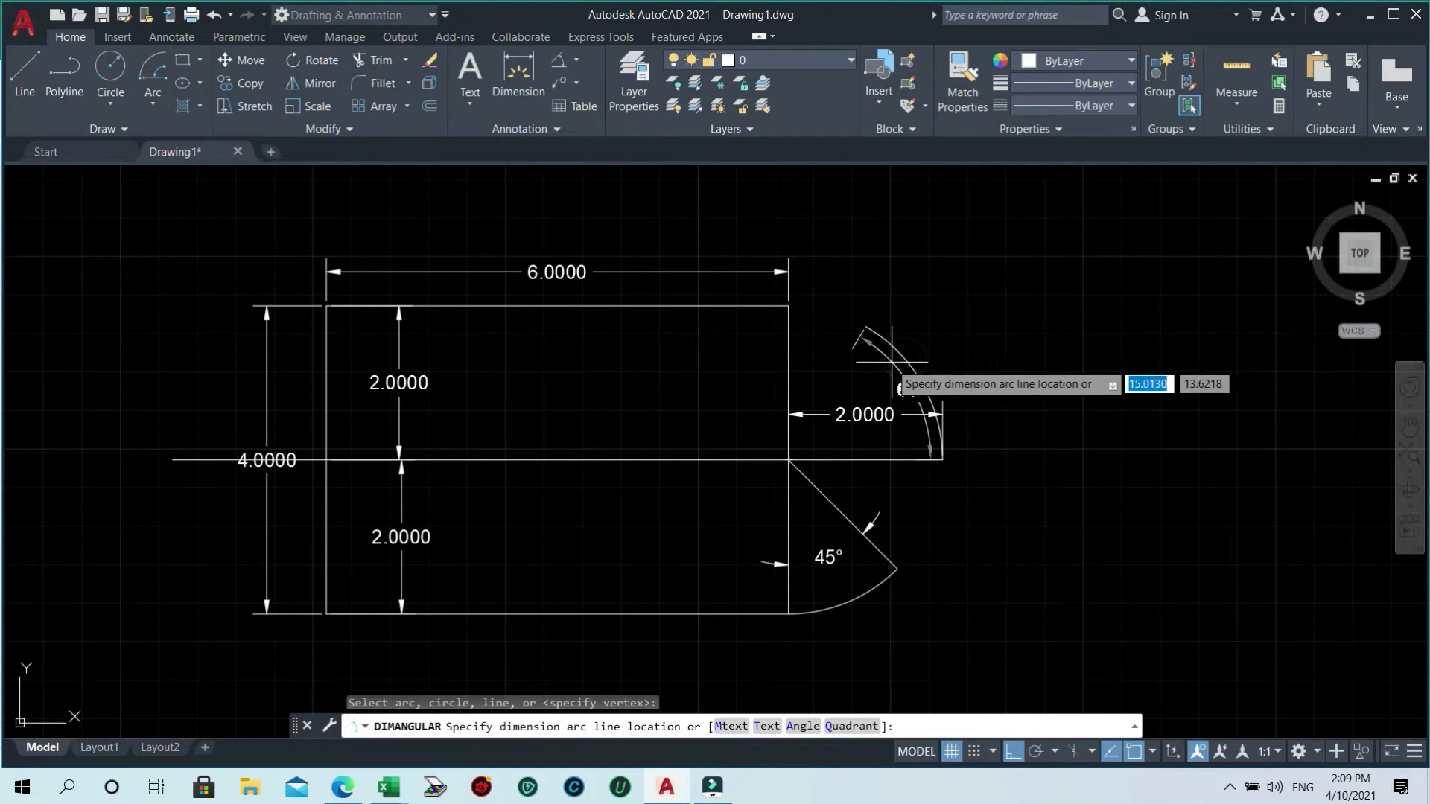
click(860, 365)
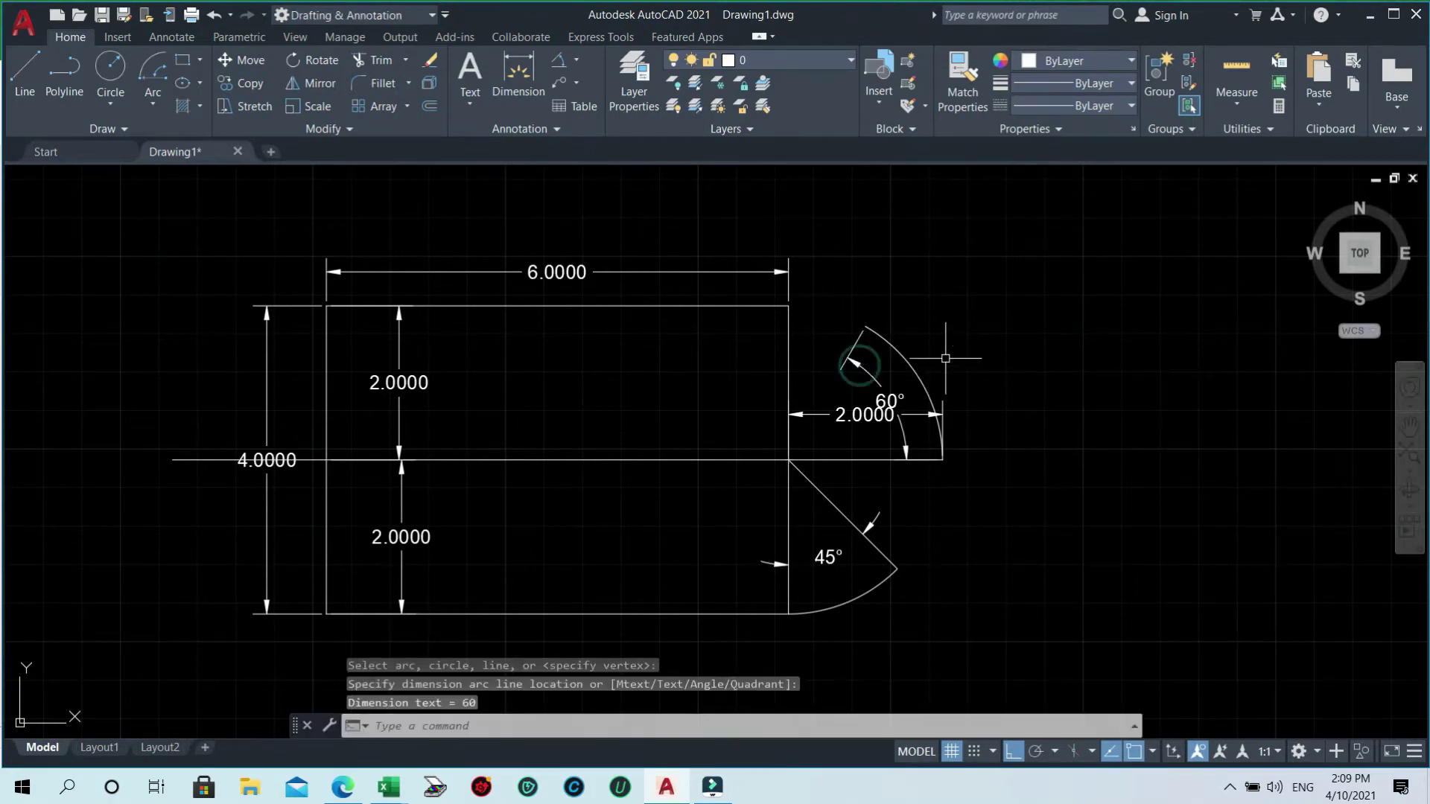
- Erase both arc examples and their angle dimensions with a crossing selection
click(924, 319)
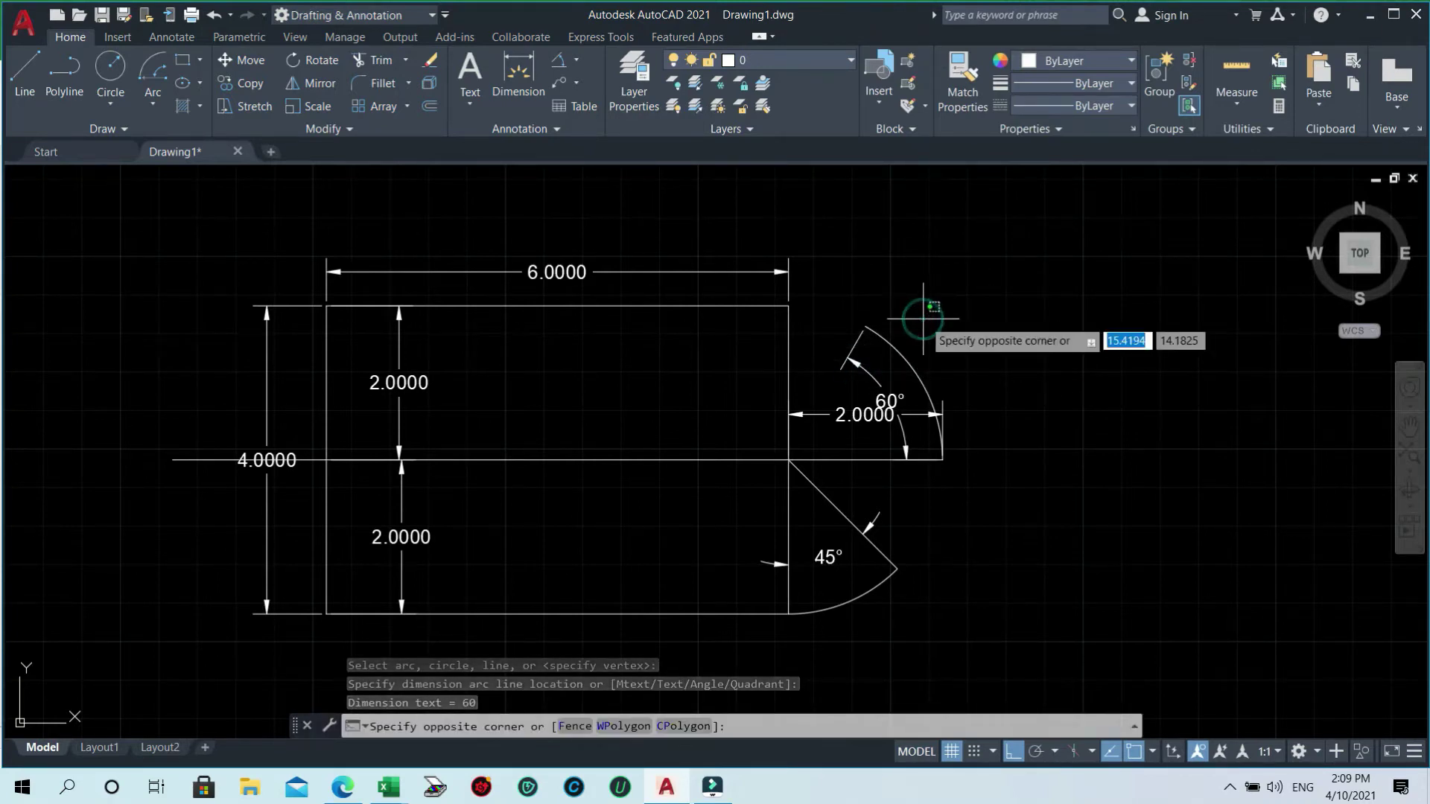
click(845, 364)
text(e)
key(Return)
click(154, 101)
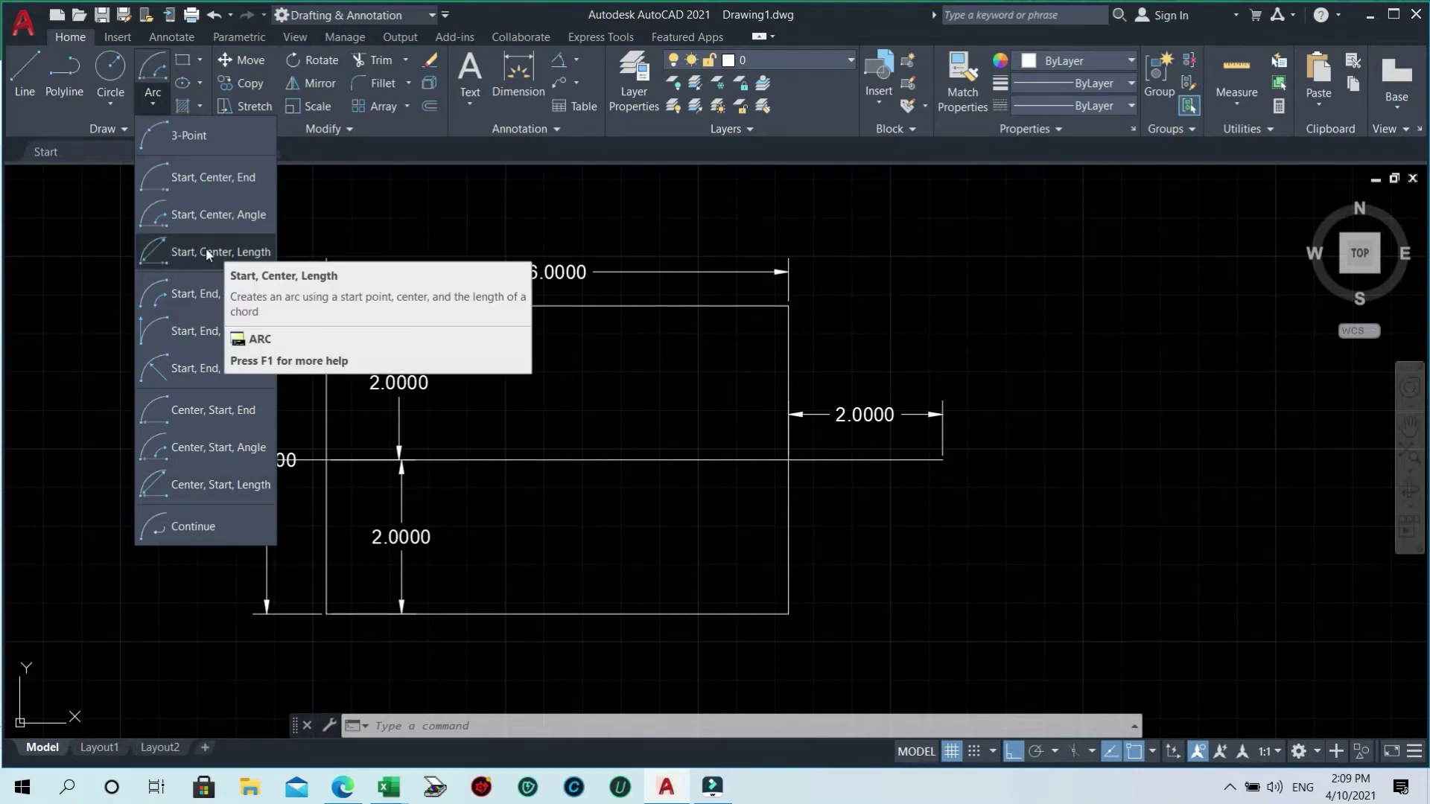
mouse_move(221, 252)
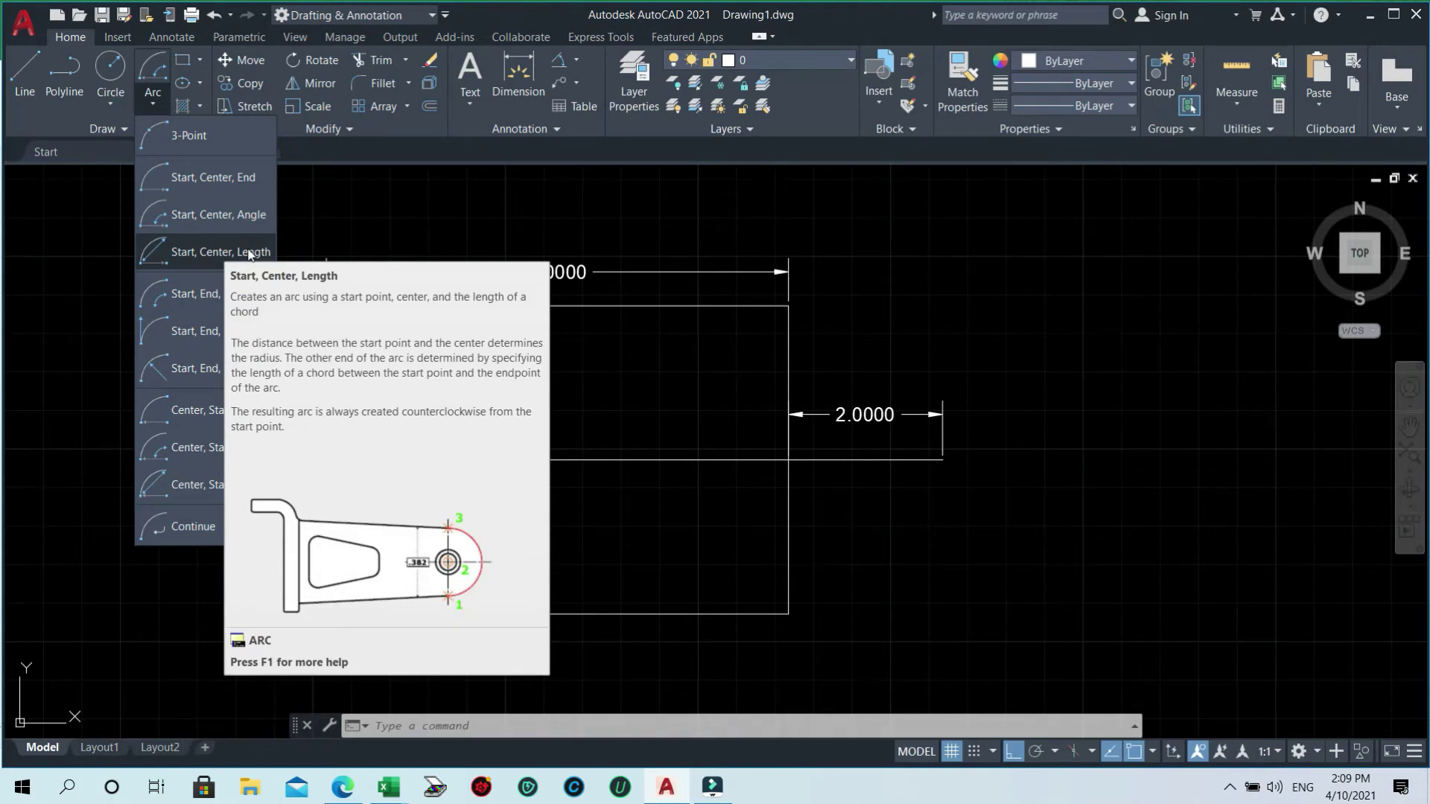
- Draw a Start, Center, Length arc from the bottom-right corner, centred on the right-edge midpoint, chord 3
click(213, 251)
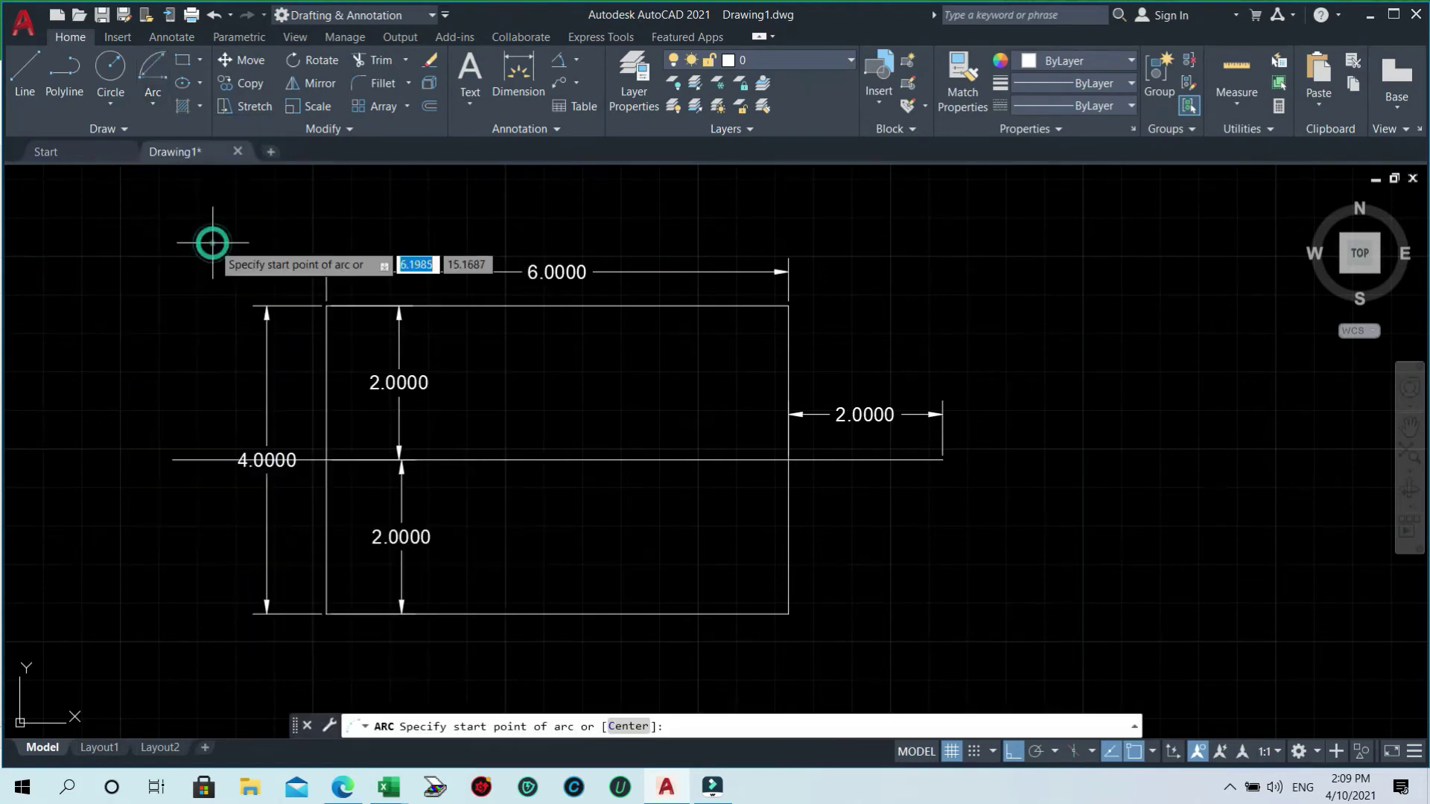
click(788, 611)
click(788, 459)
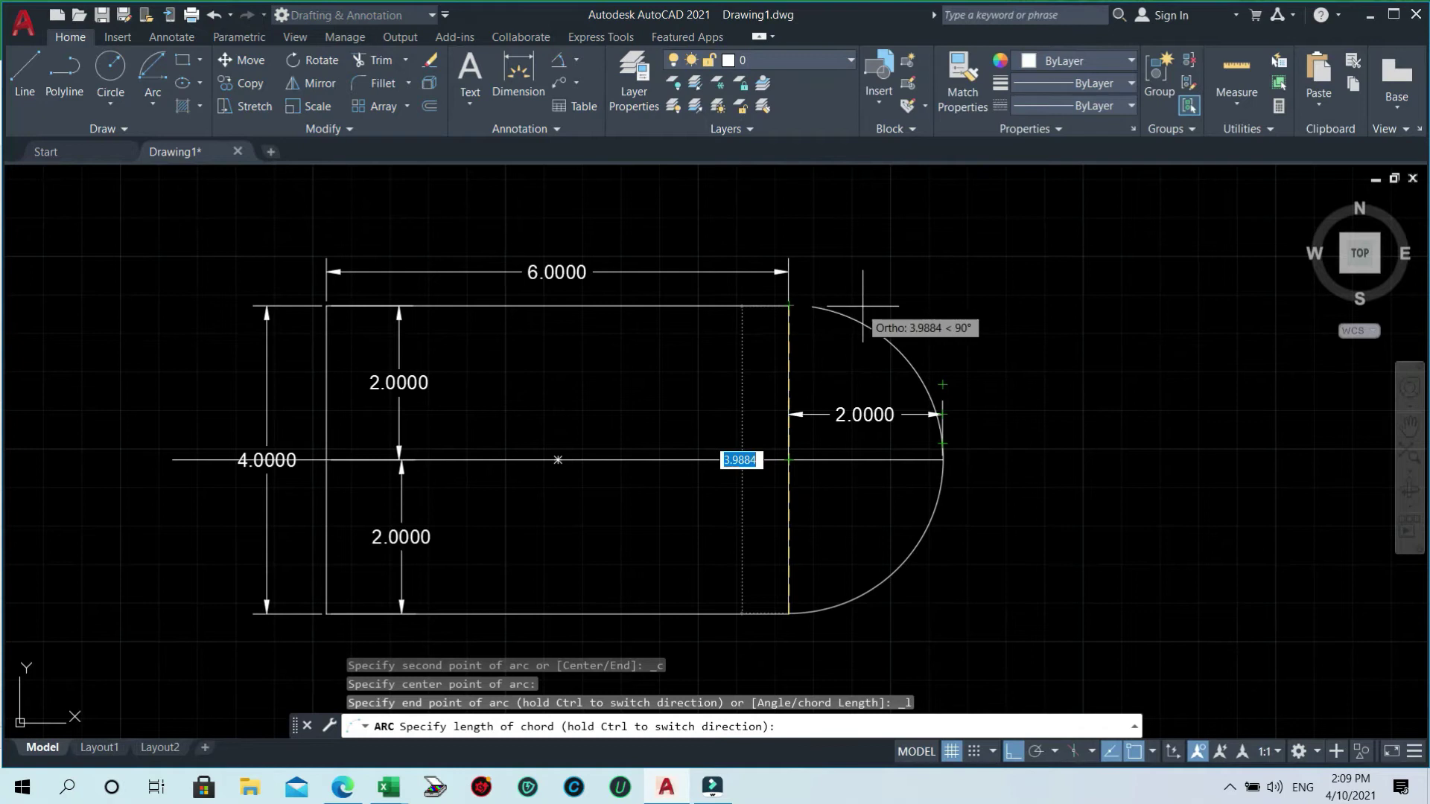
text(3)
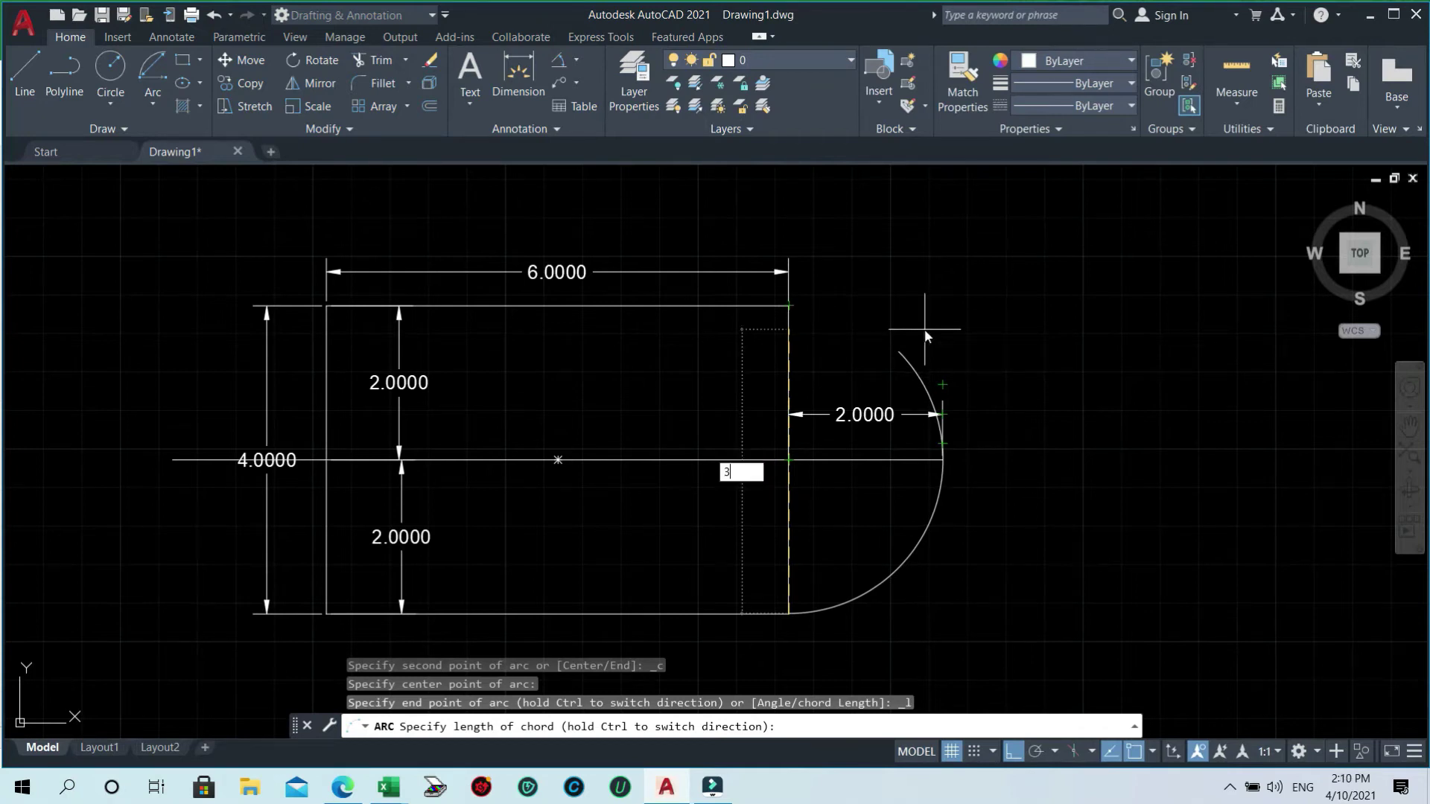
key(Return)
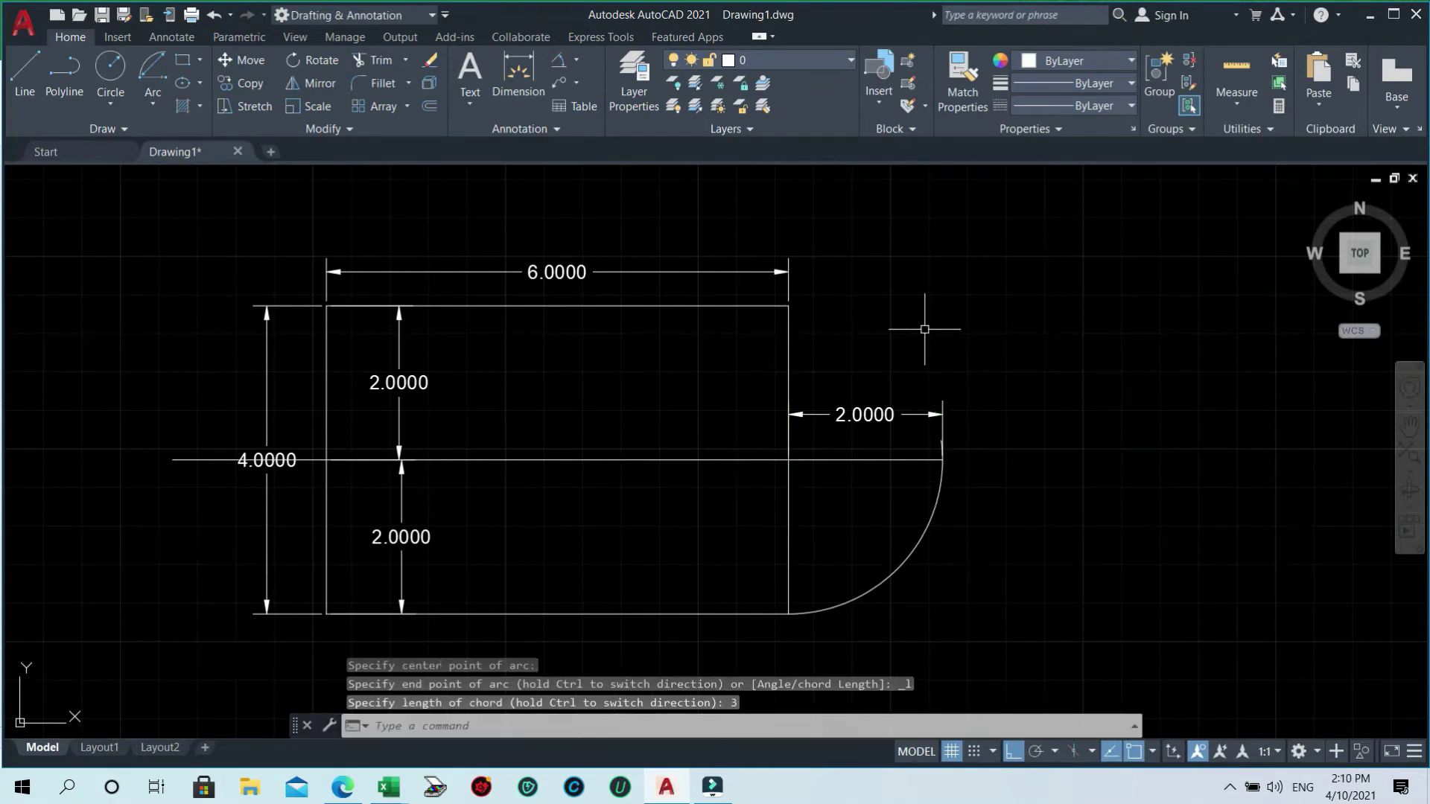
key(Escape)
- Draw a temporary chord line between the arc's lower and upper endpoints
text(l)
key(Return)
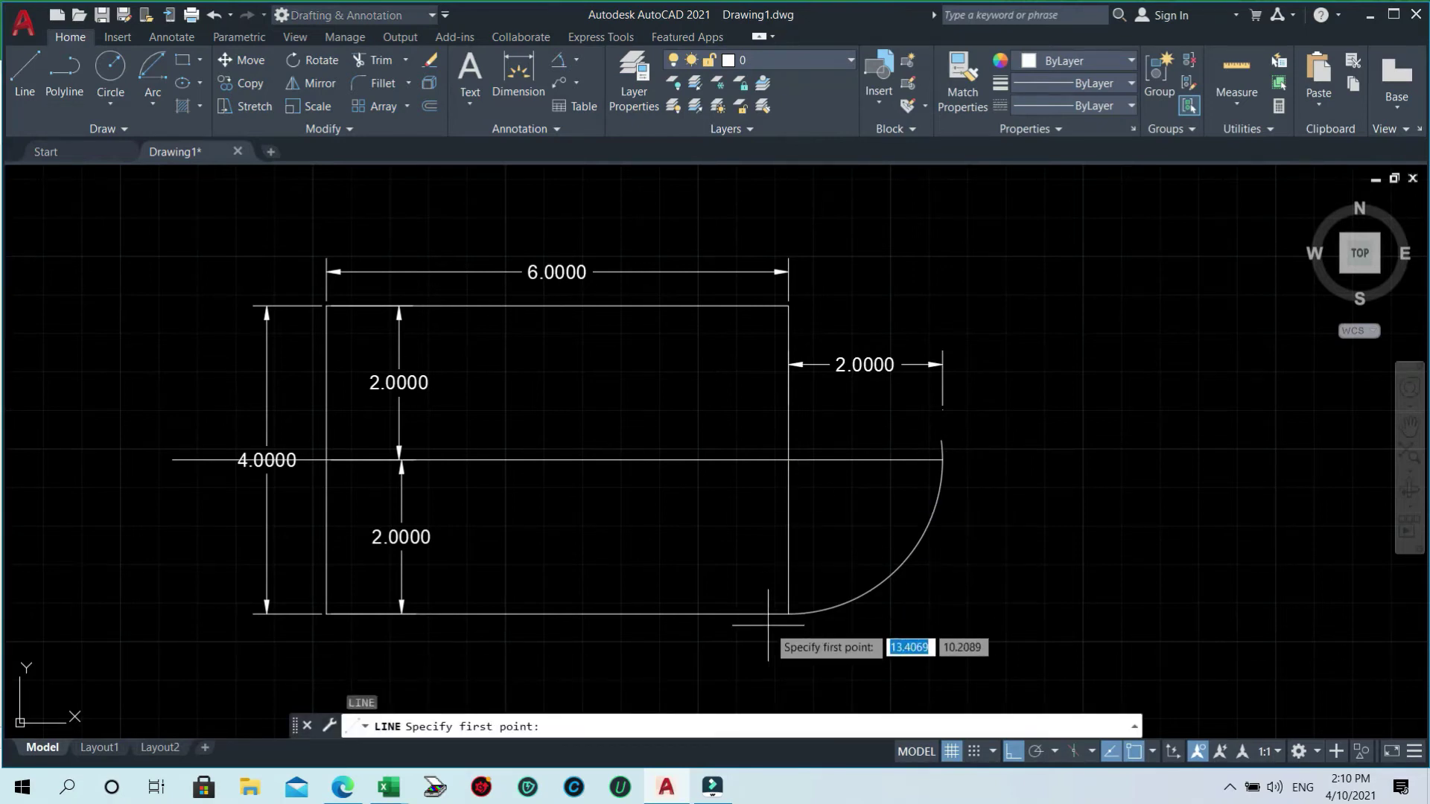
click(789, 613)
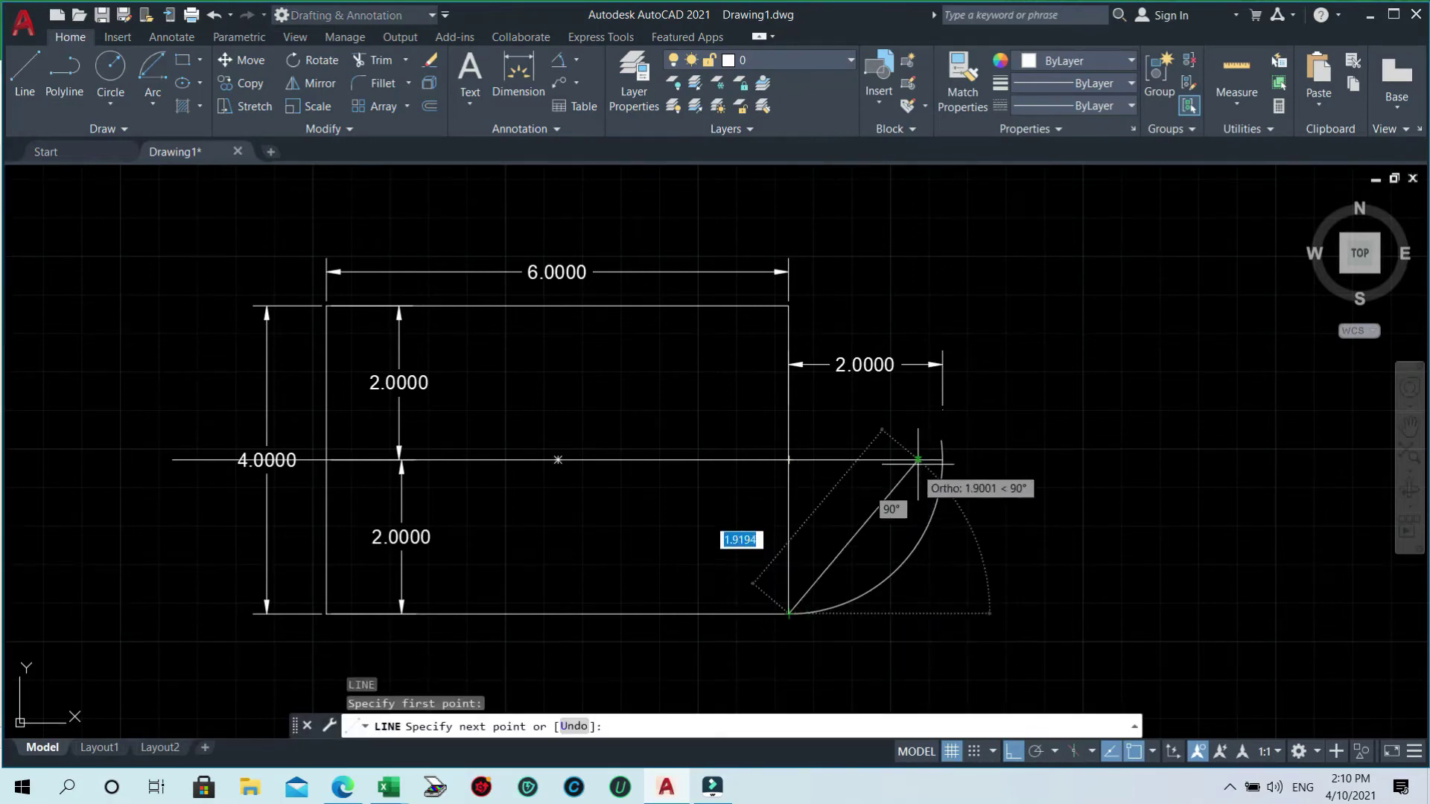
click(941, 441)
key(Return)
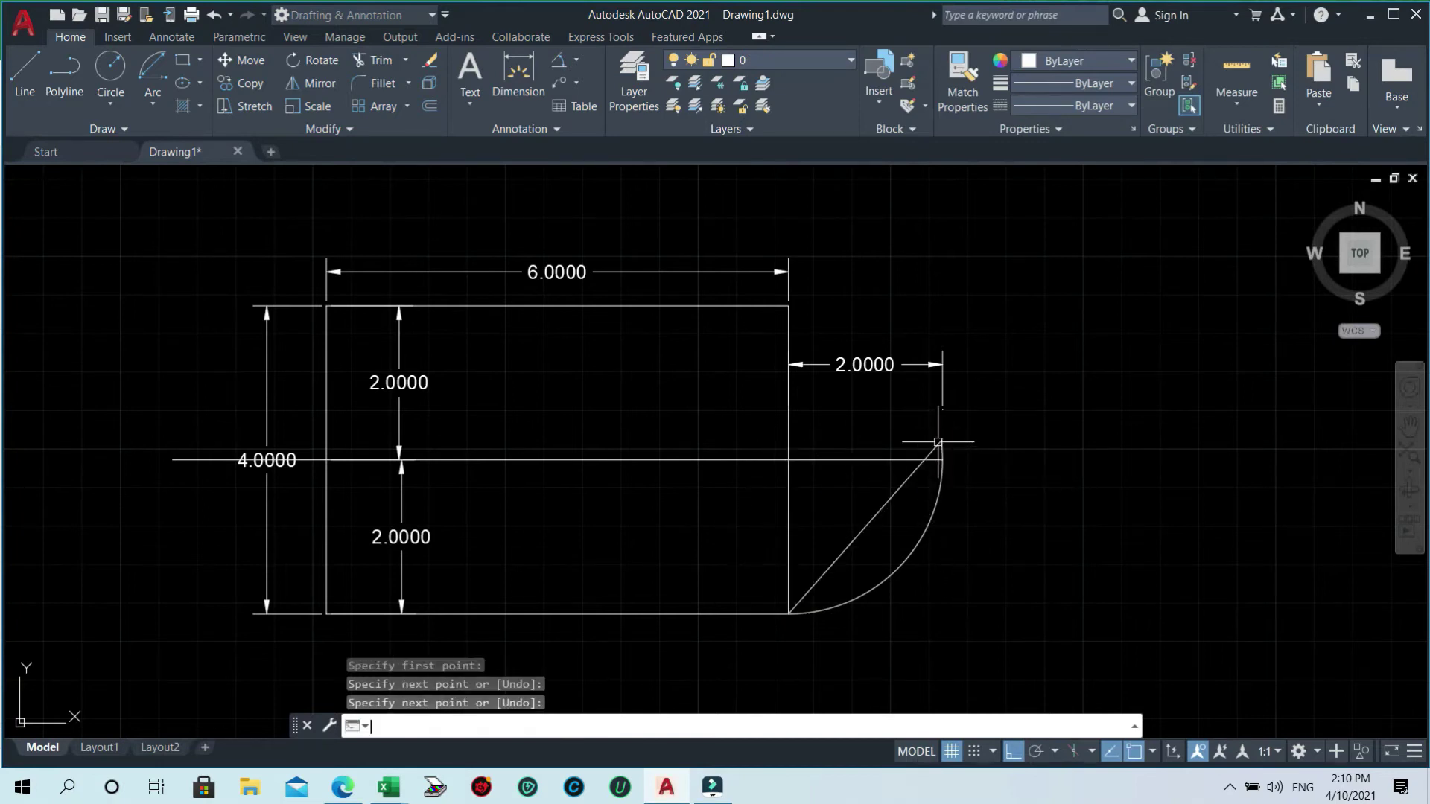
- Measure the chord with DIST as 3.0000, then erase the chord line
click(898, 488)
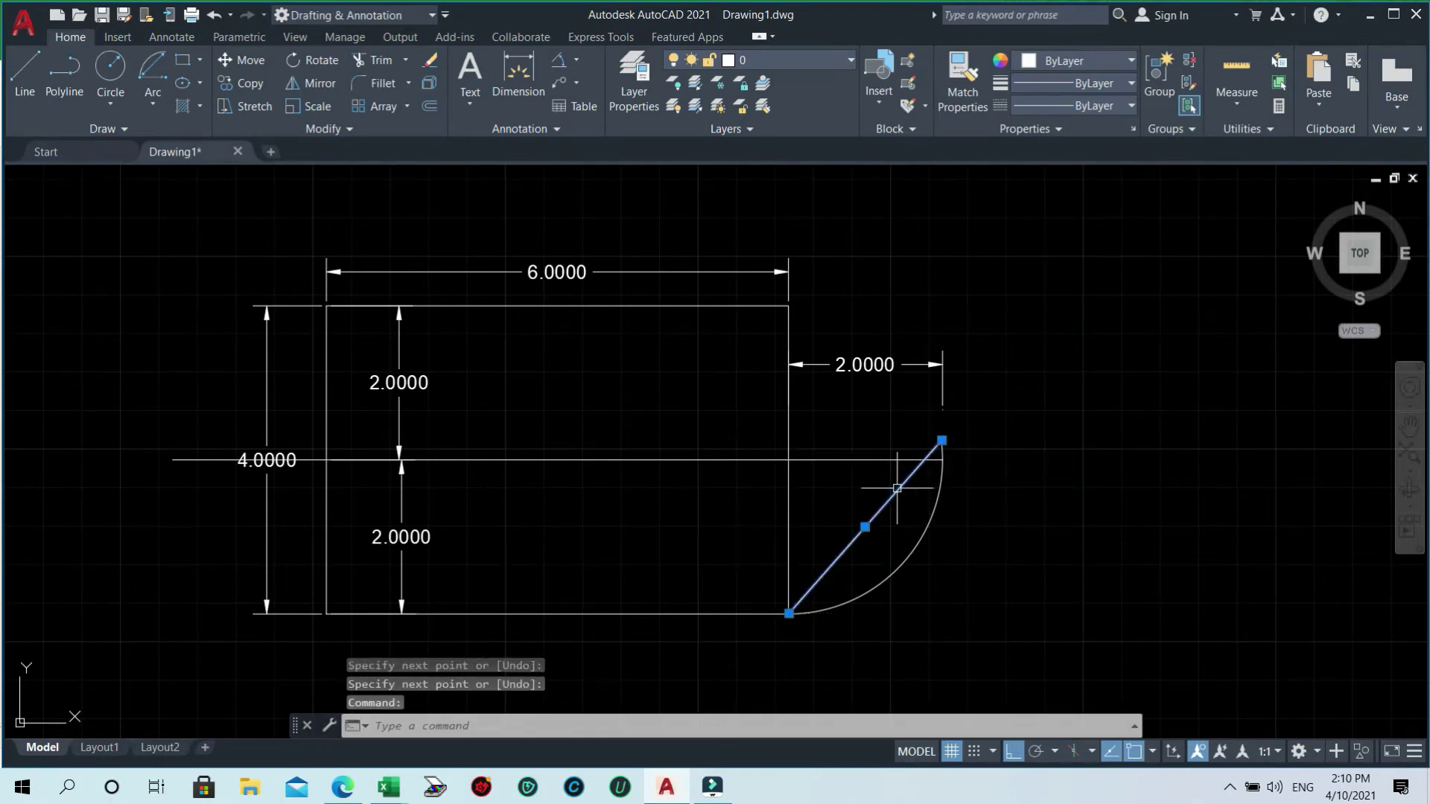
text(dist)
key(Return)
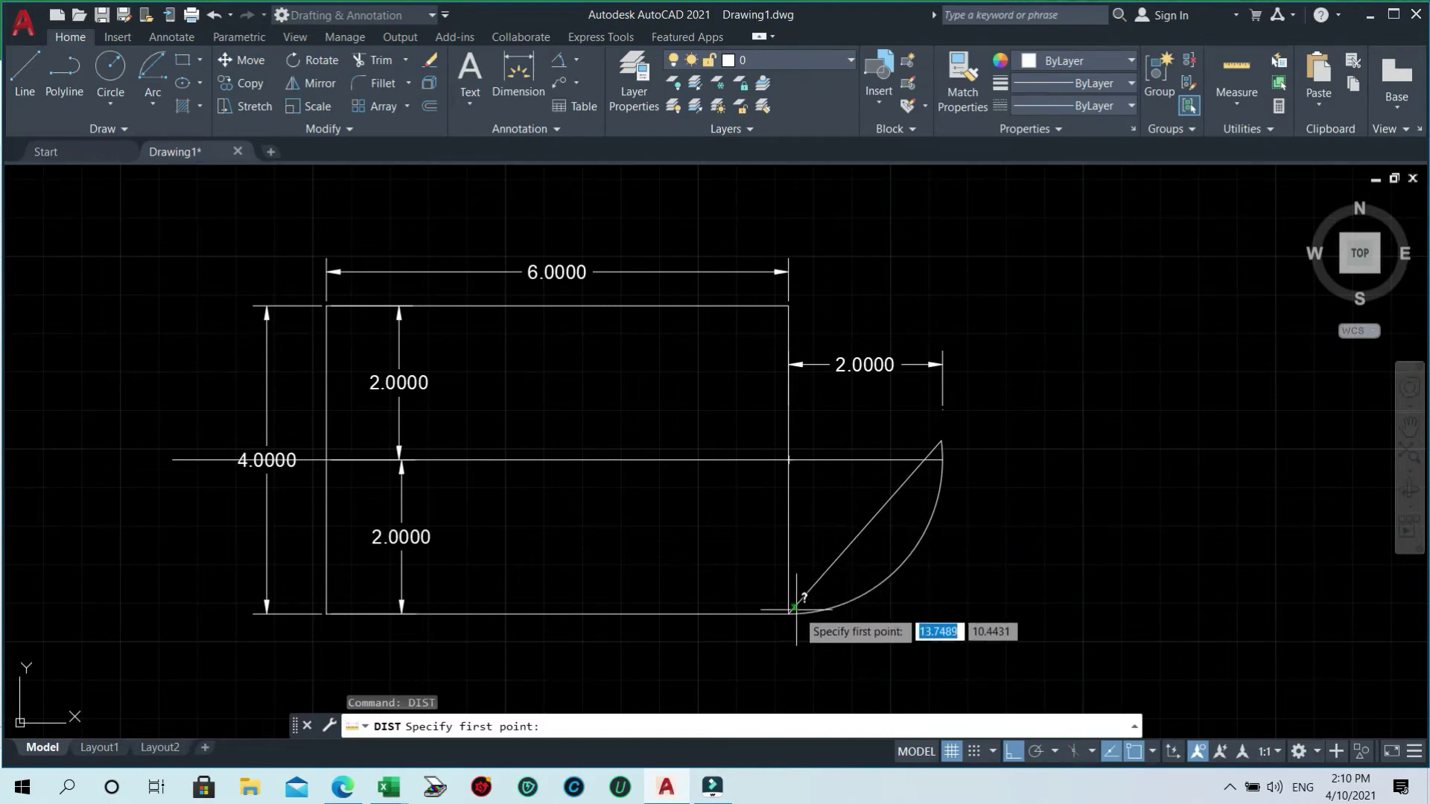
click(792, 611)
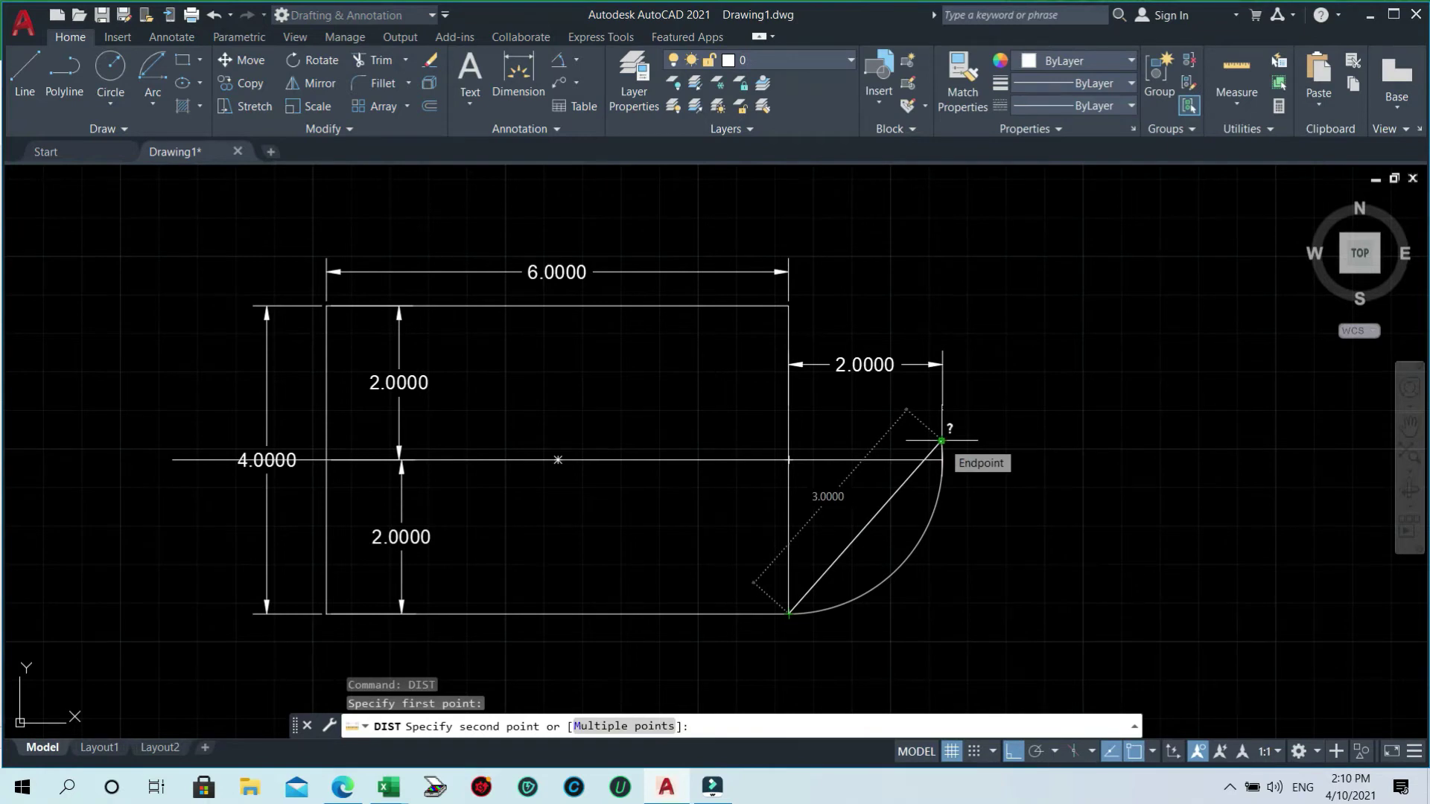
key(Escape)
click(940, 484)
click(898, 525)
text(e)
key(Return)
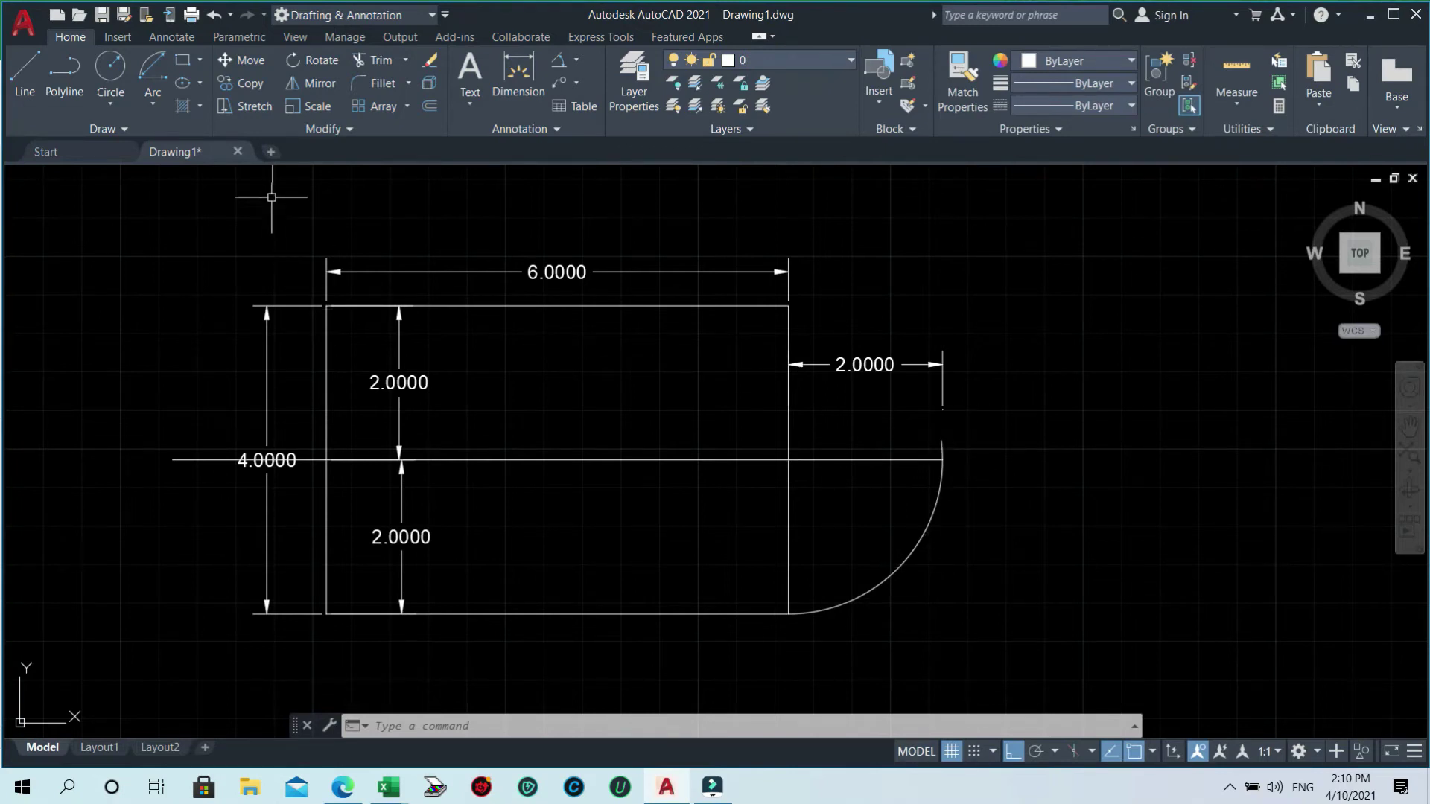
- Draw a Center, Start, Length arc centred on the right-edge midpoint from the top-right corner, chord 3.5
click(159, 106)
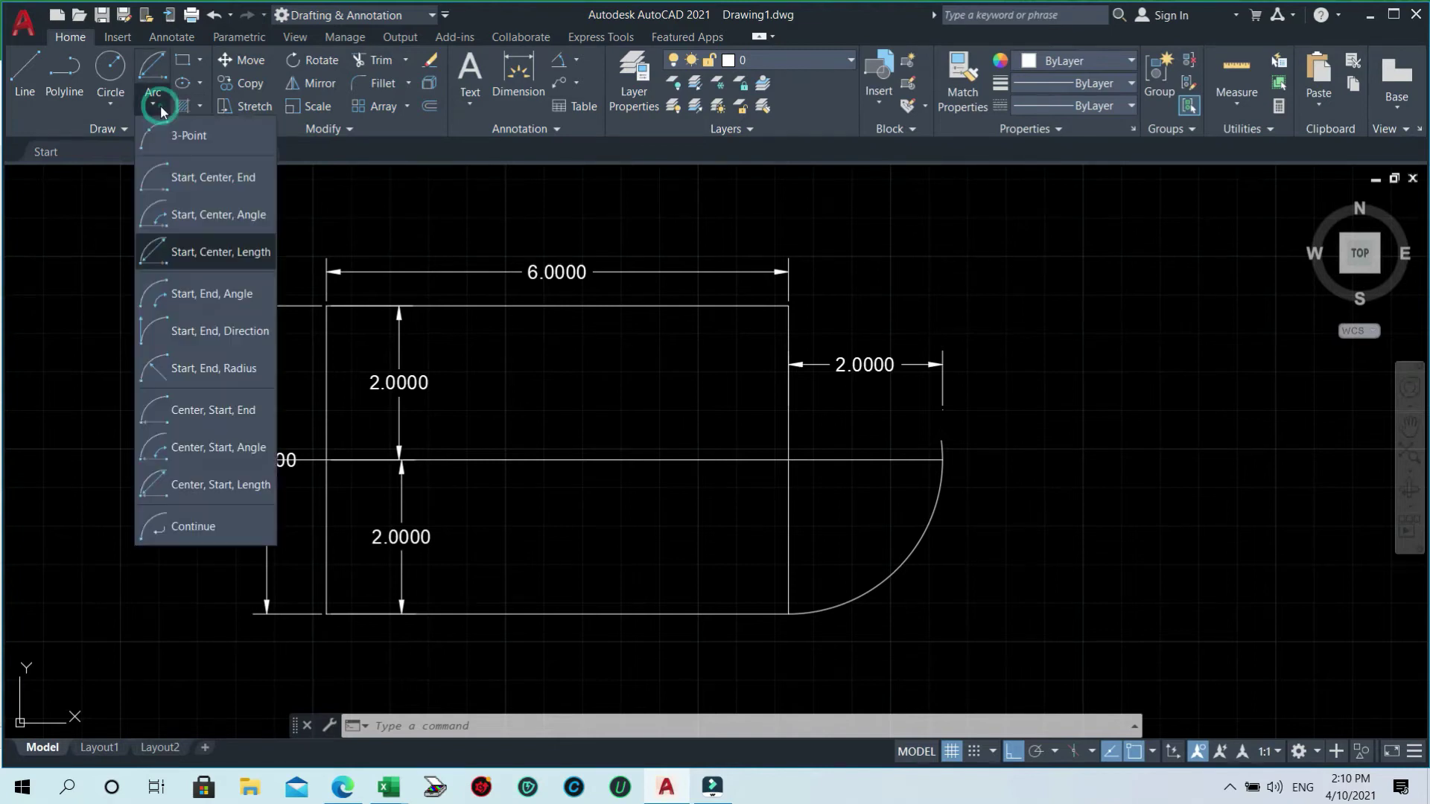
click(191, 485)
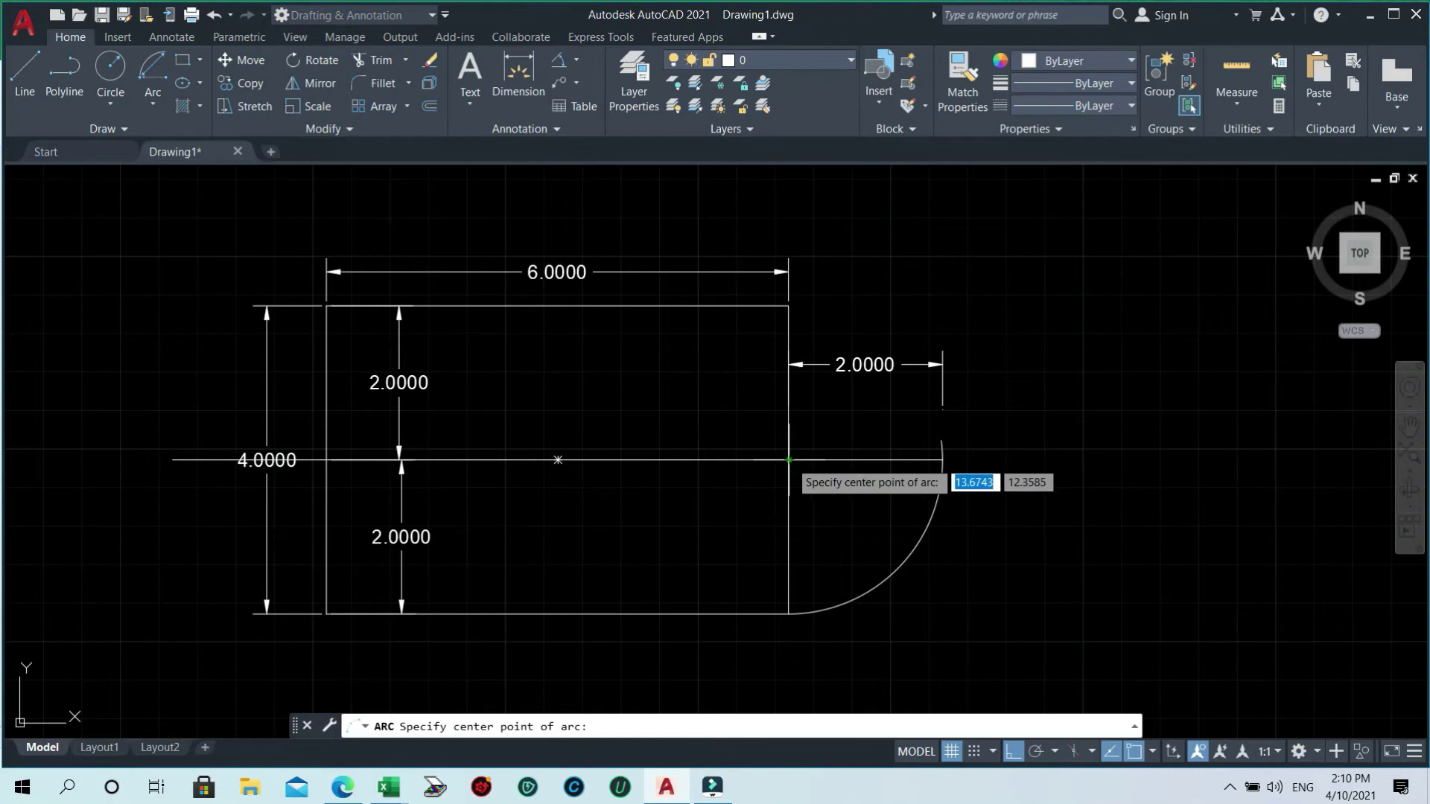
click(789, 460)
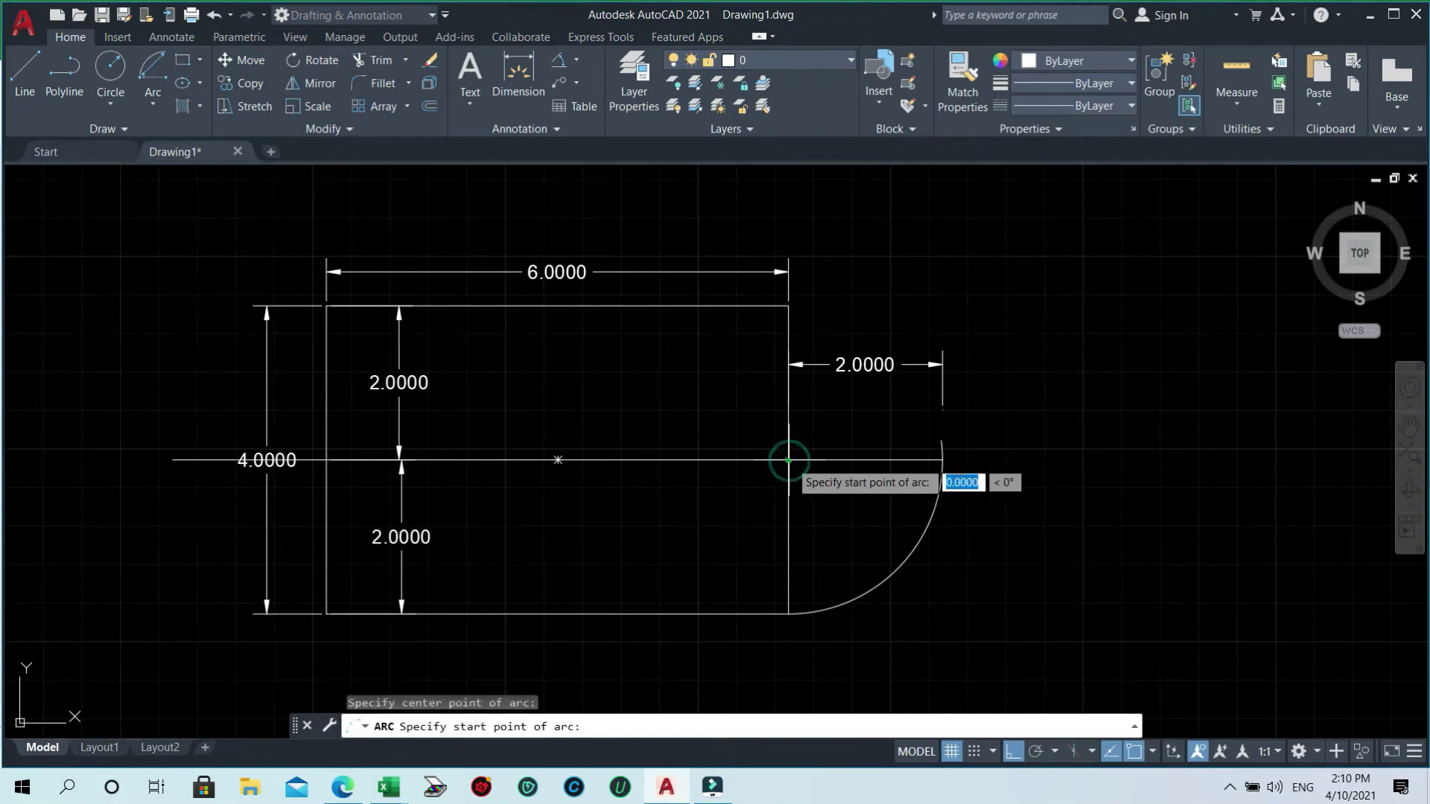
click(789, 305)
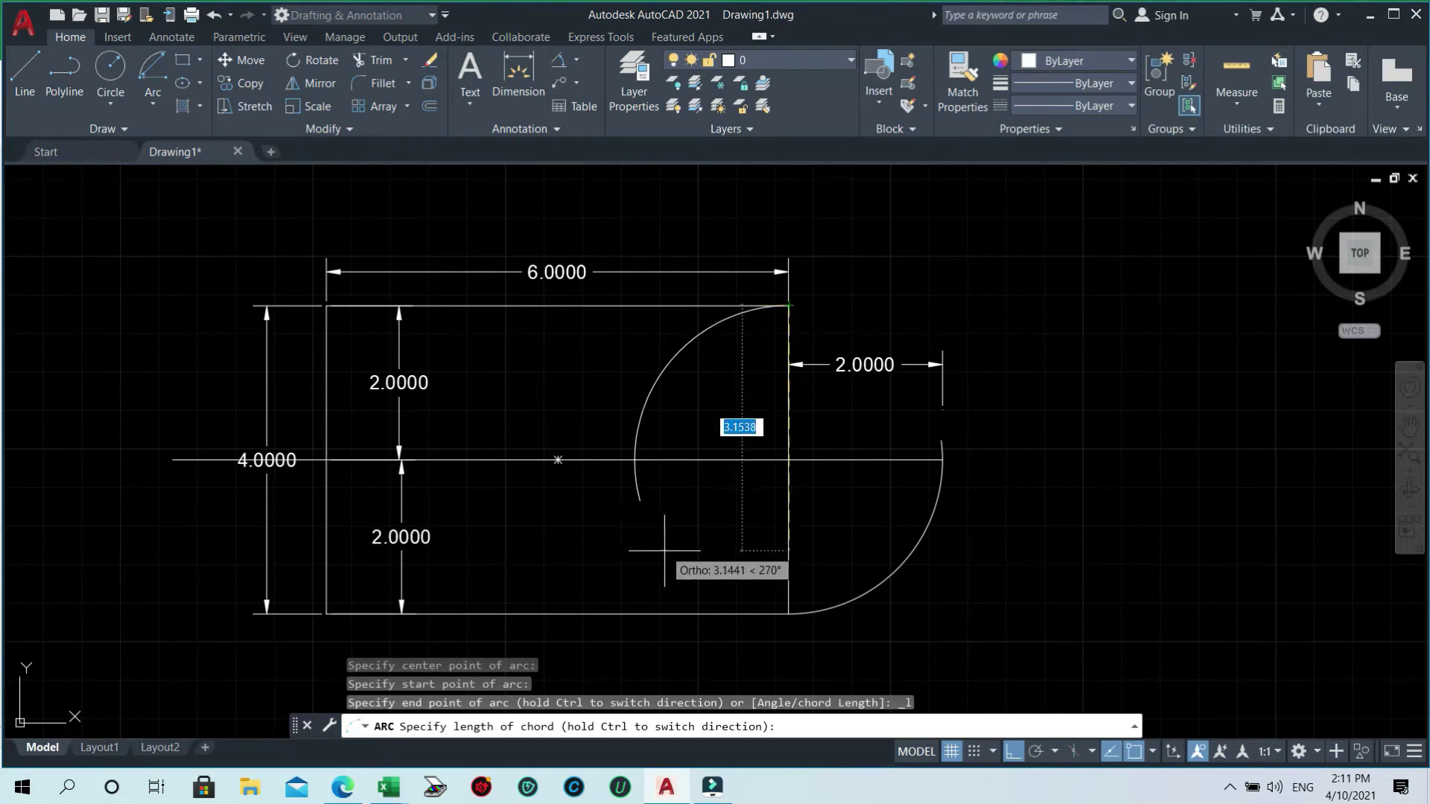
text(3.)
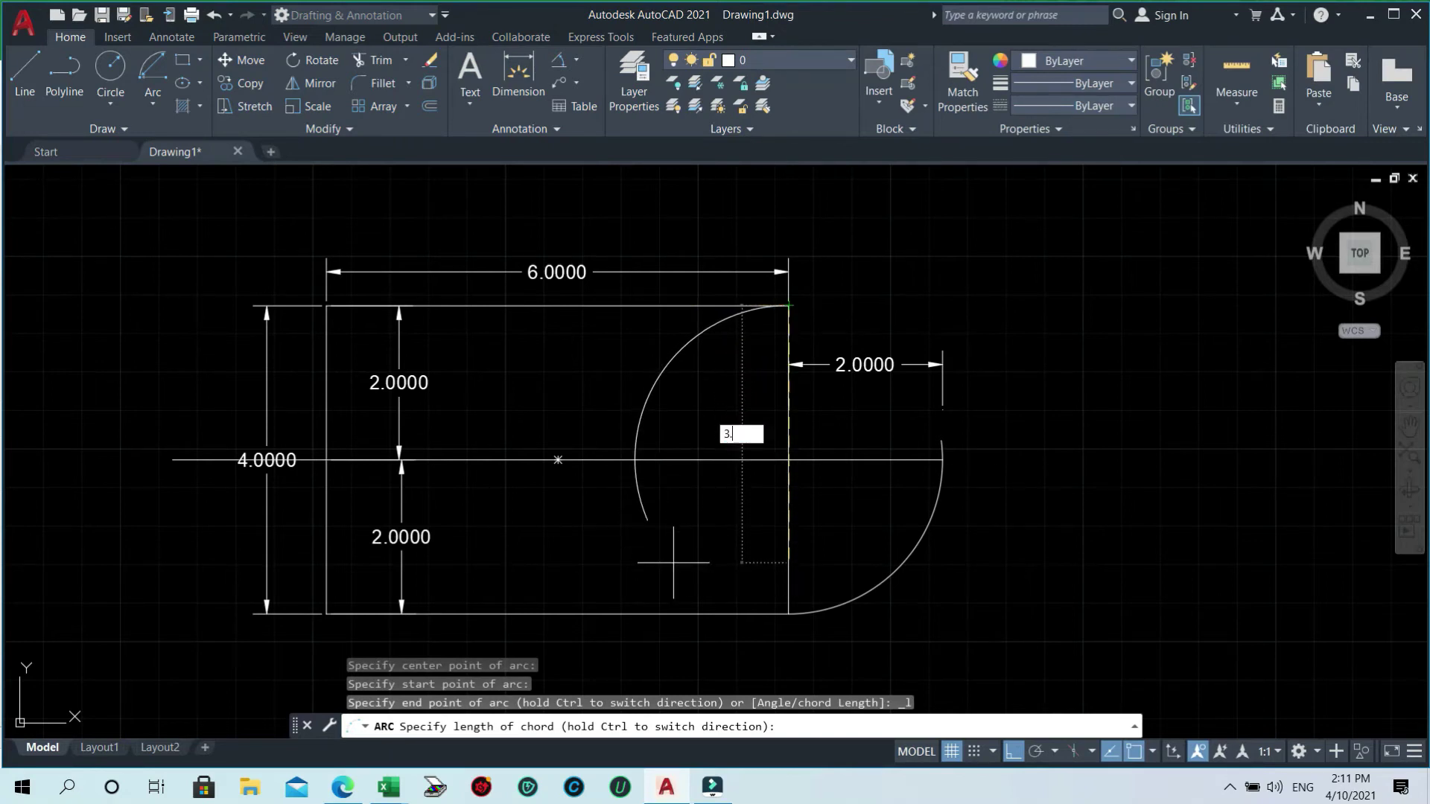
key(Return)
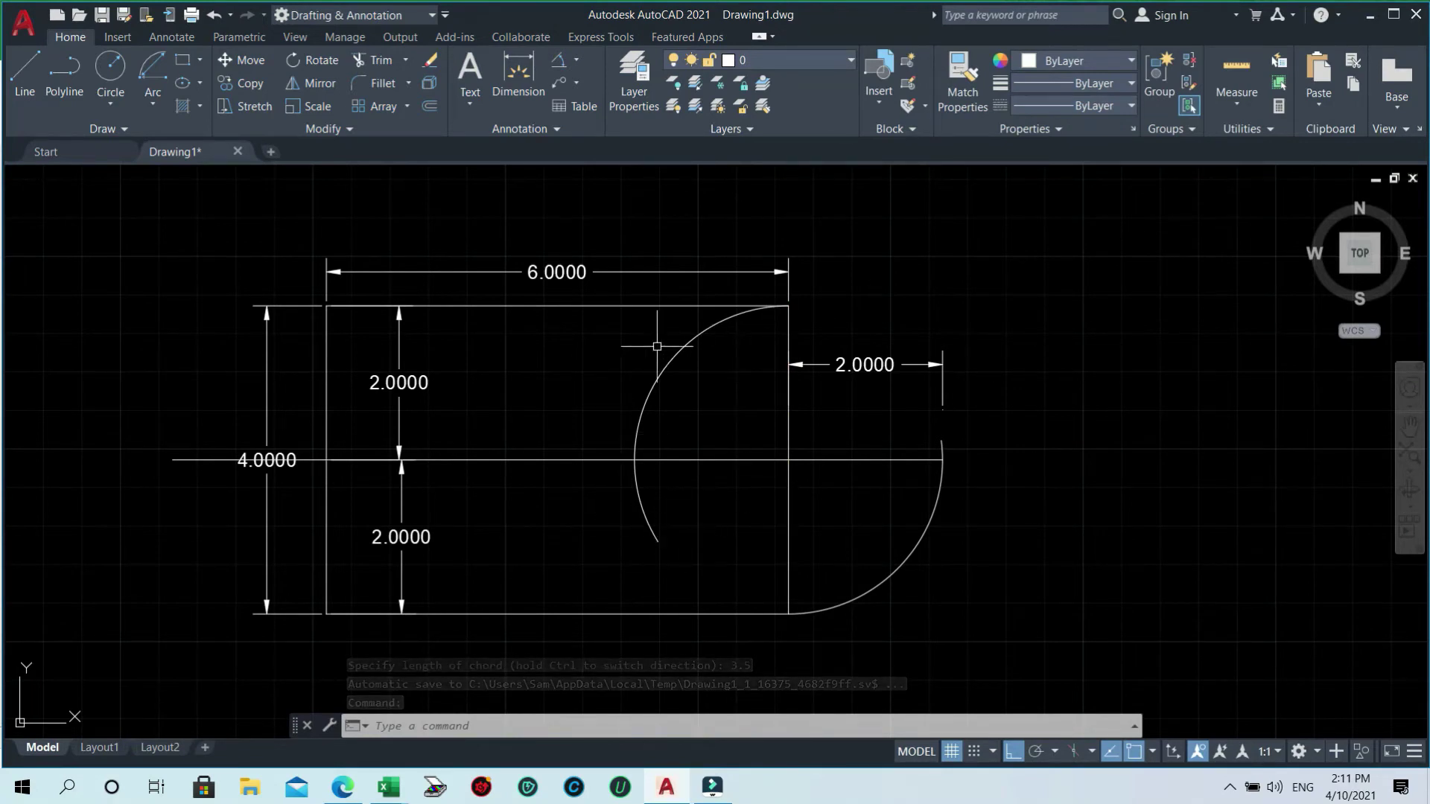
- Draw a Start, End, Angle arc from the bottom-right to top-right corner with a 75° included angle
click(146, 104)
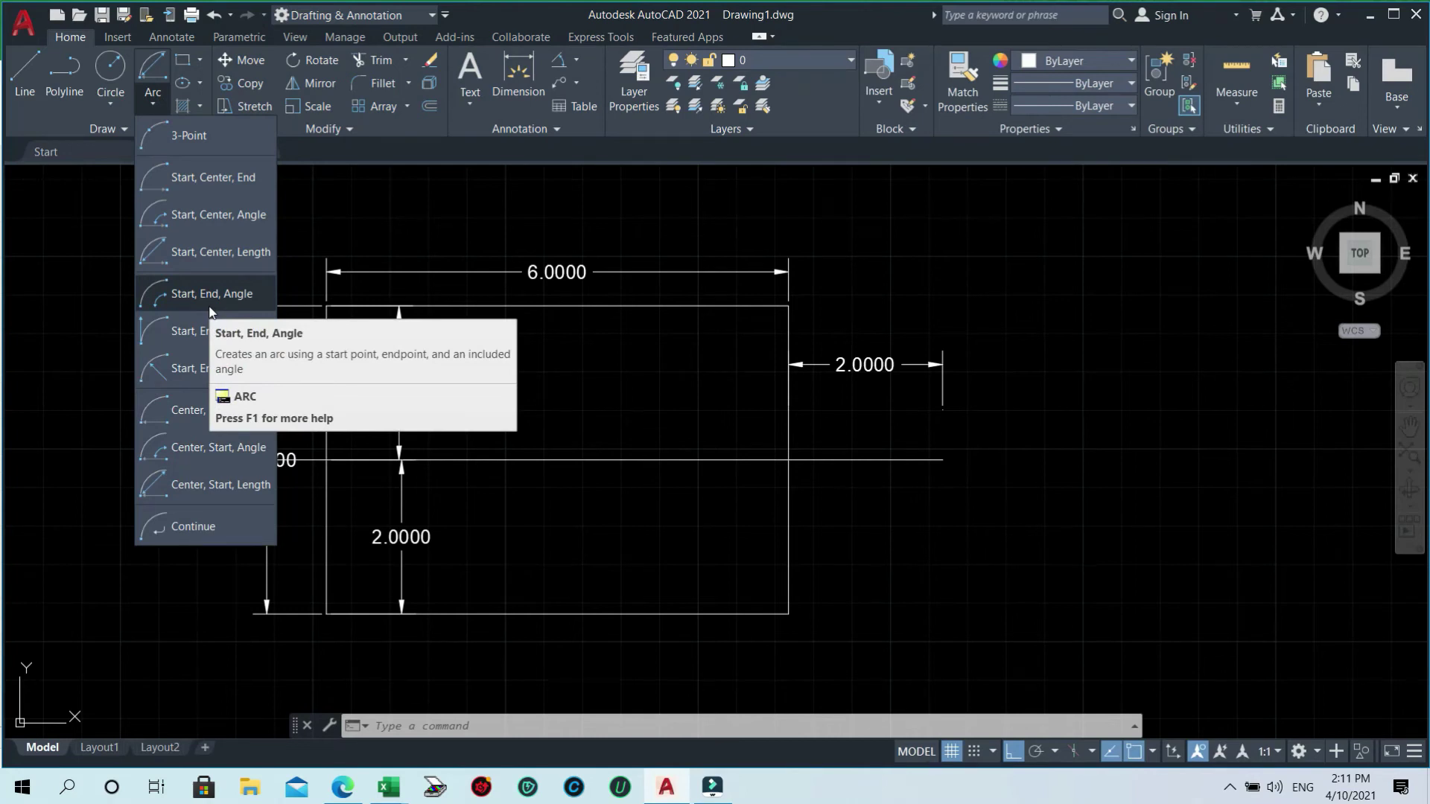
click(145, 104)
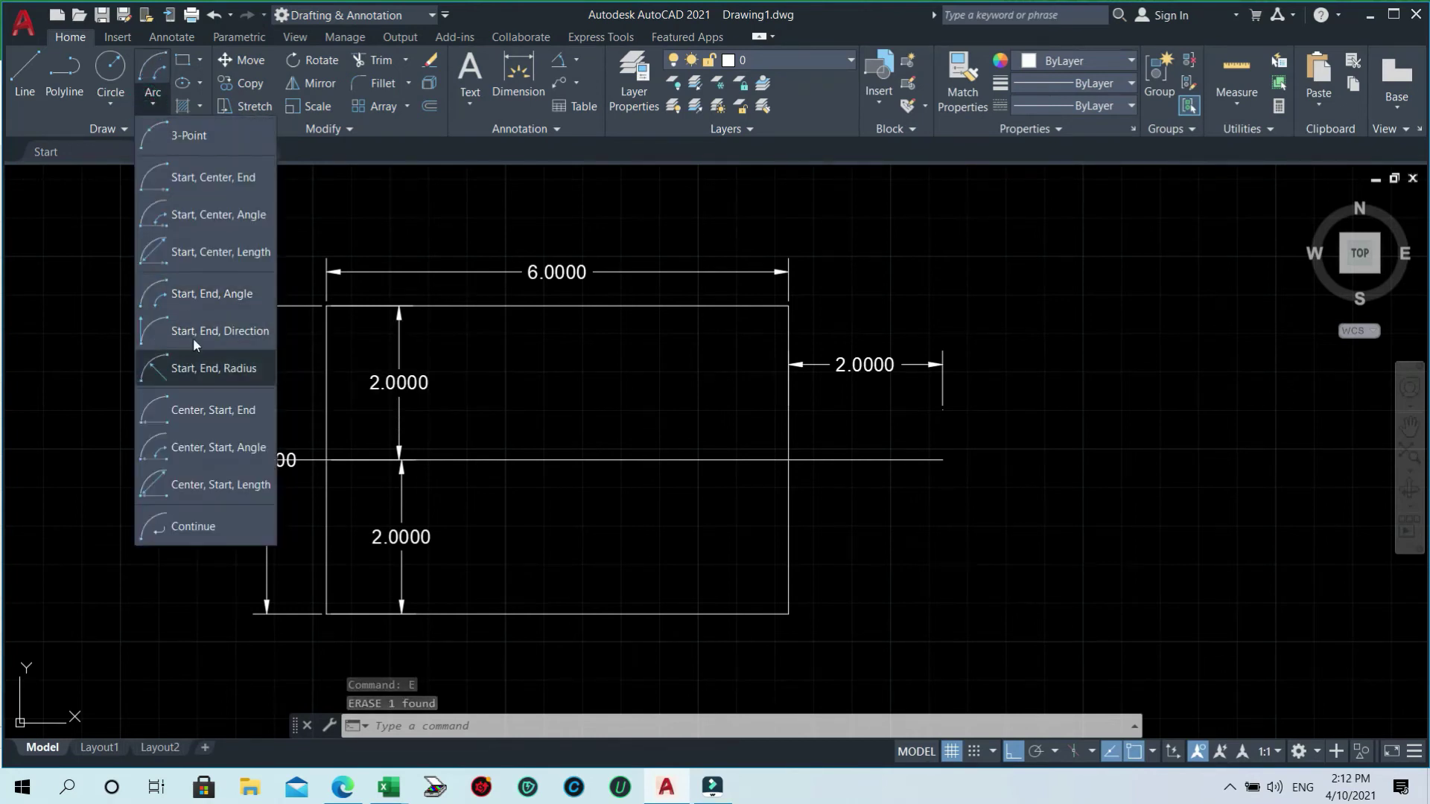
click(202, 295)
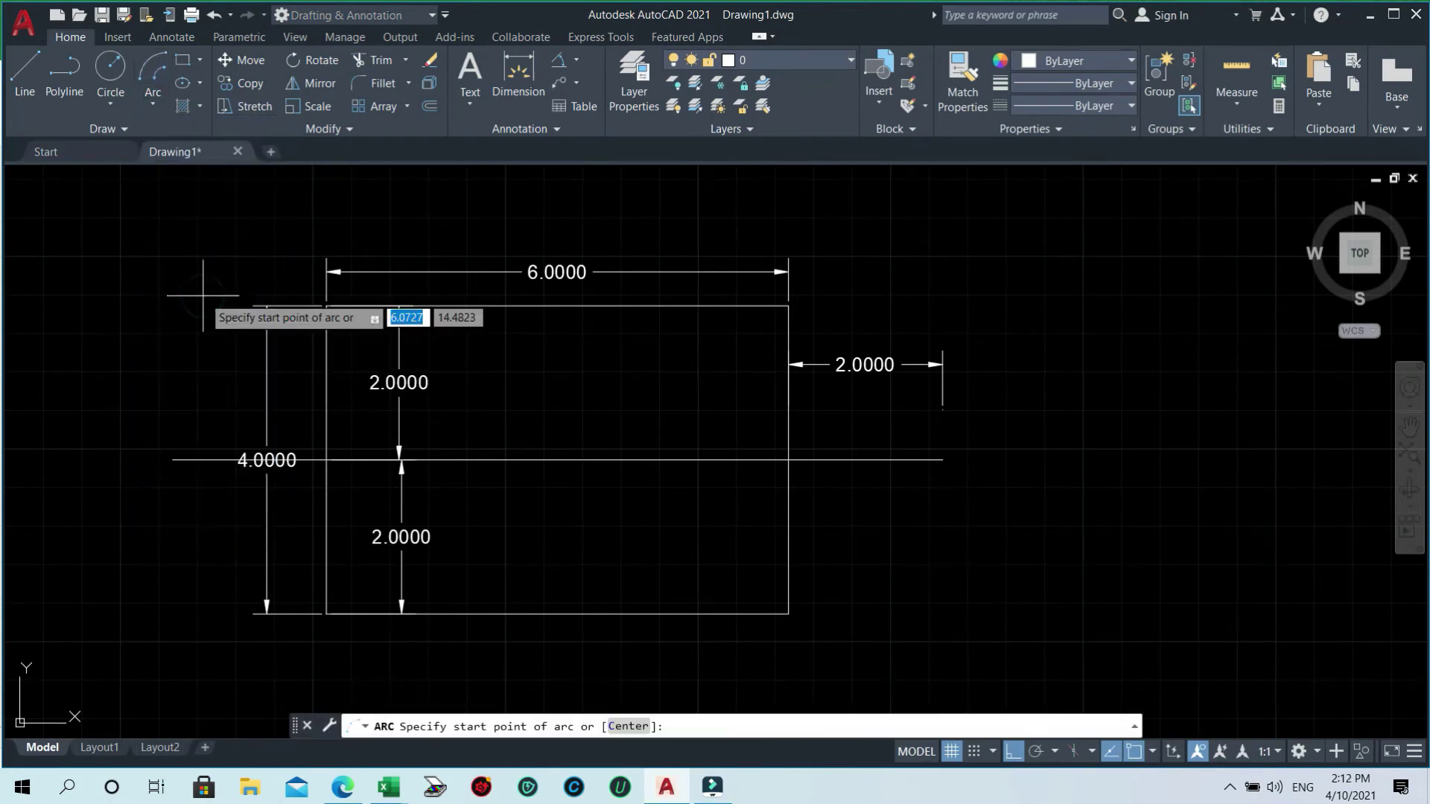
click(788, 614)
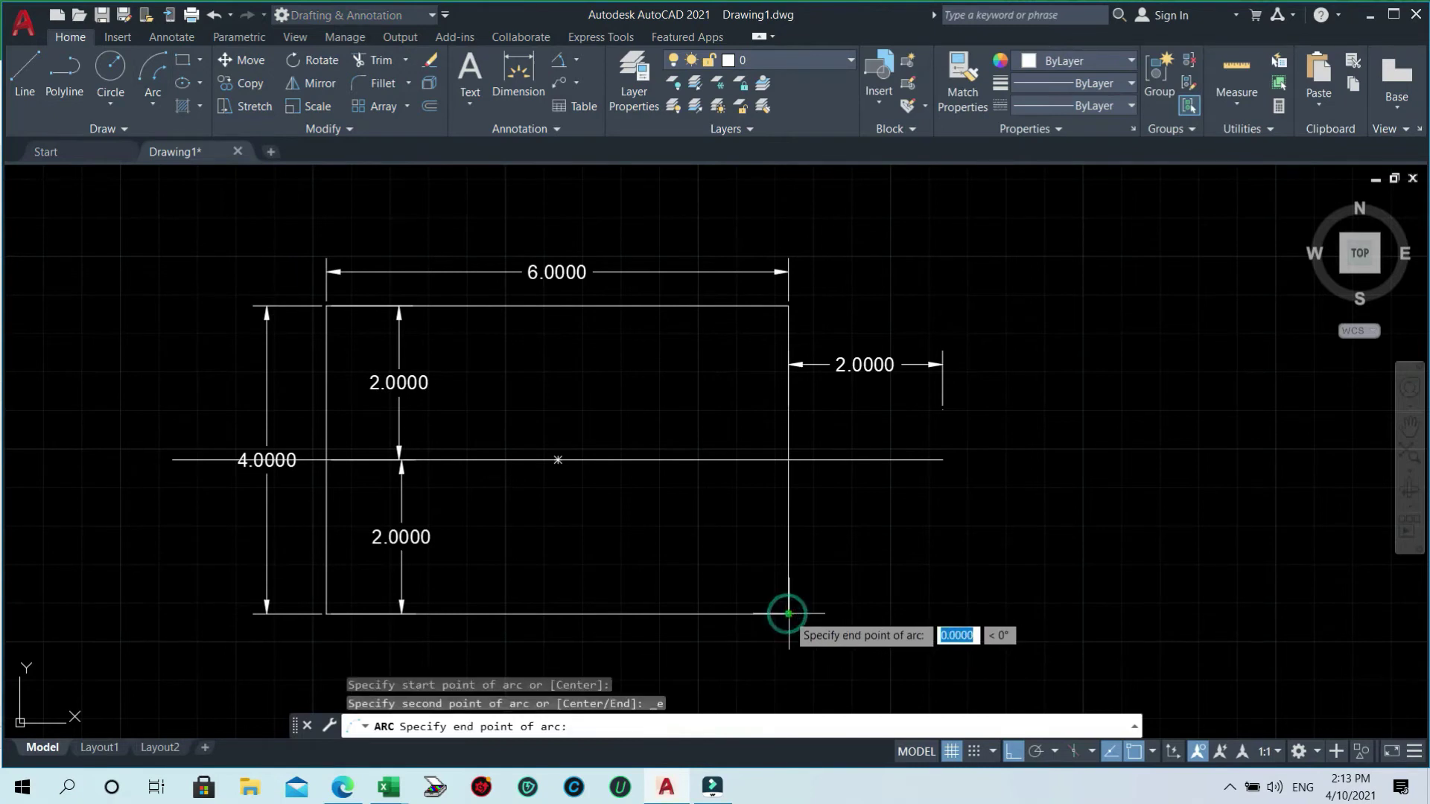
click(790, 306)
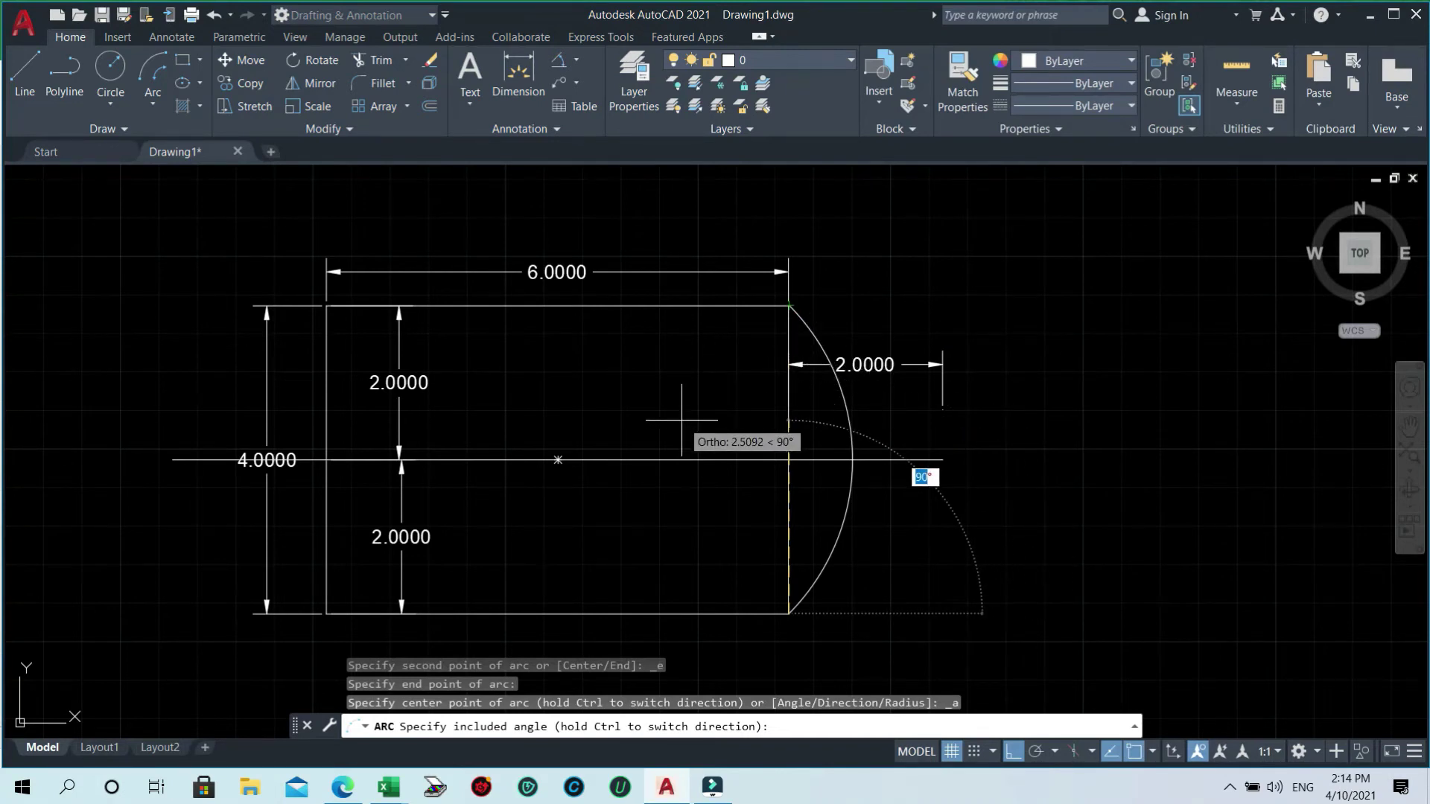
text(75)
key(Return)
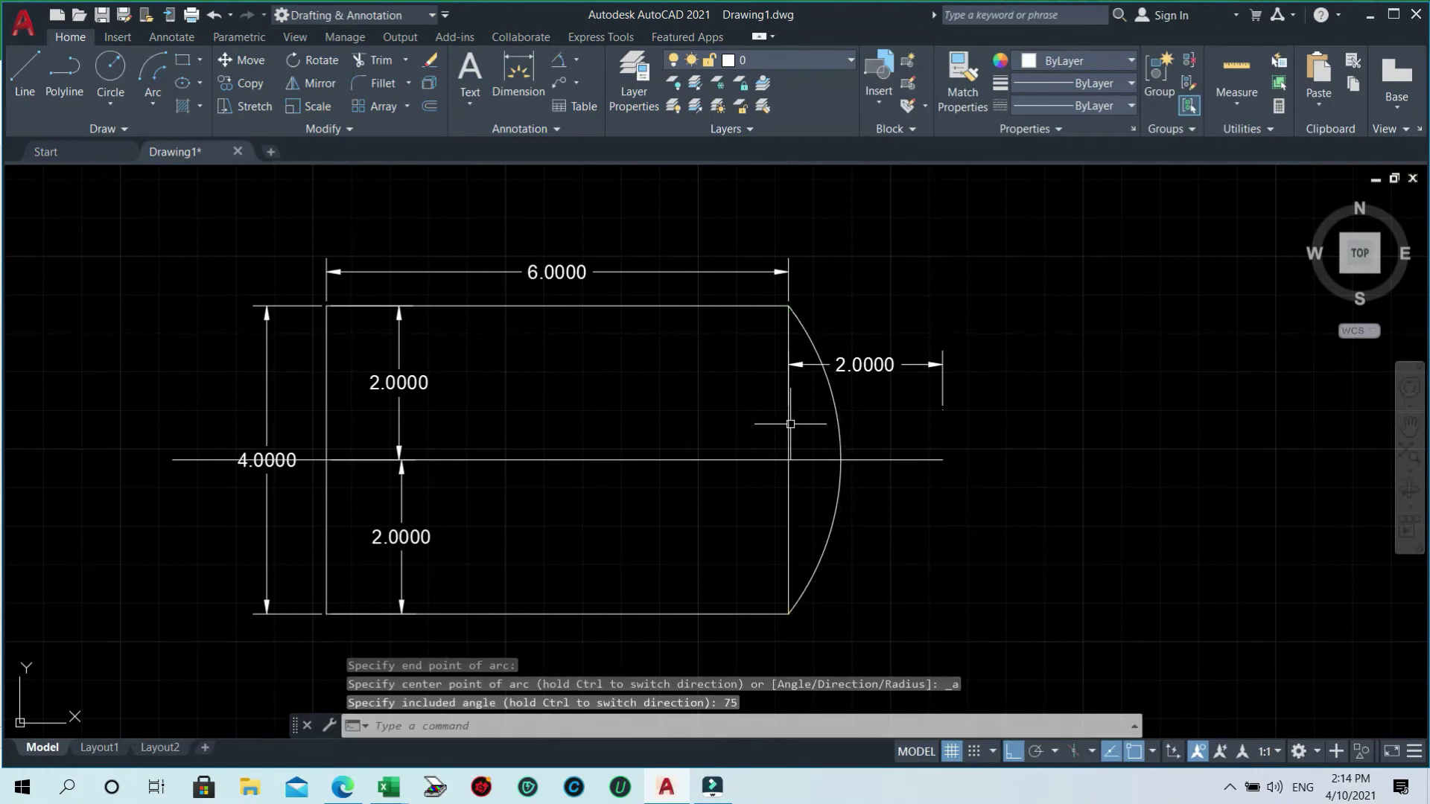
click(834, 421)
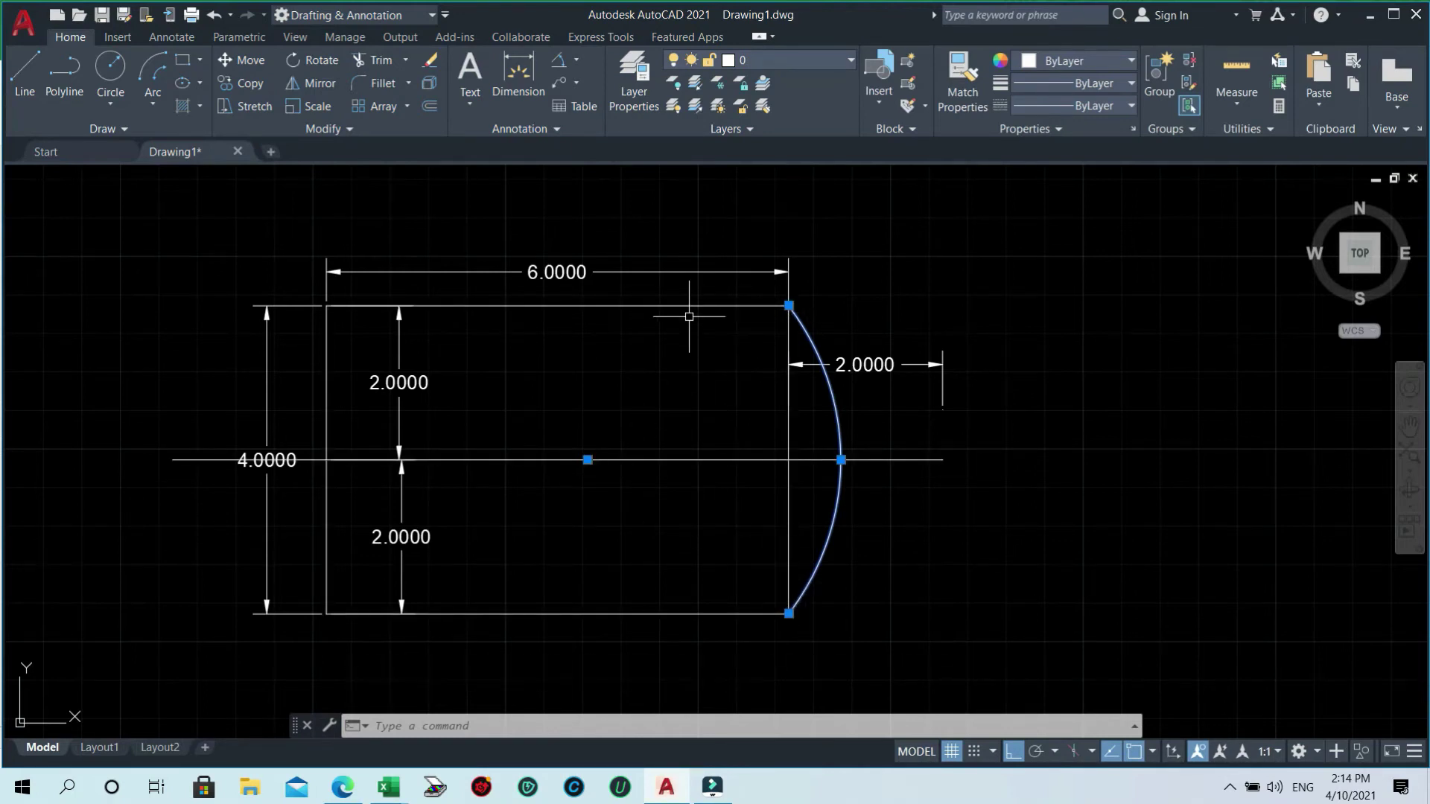
- Dimension the right-side arc's 75° angle, placing the dimension inside the rectangle
click(559, 60)
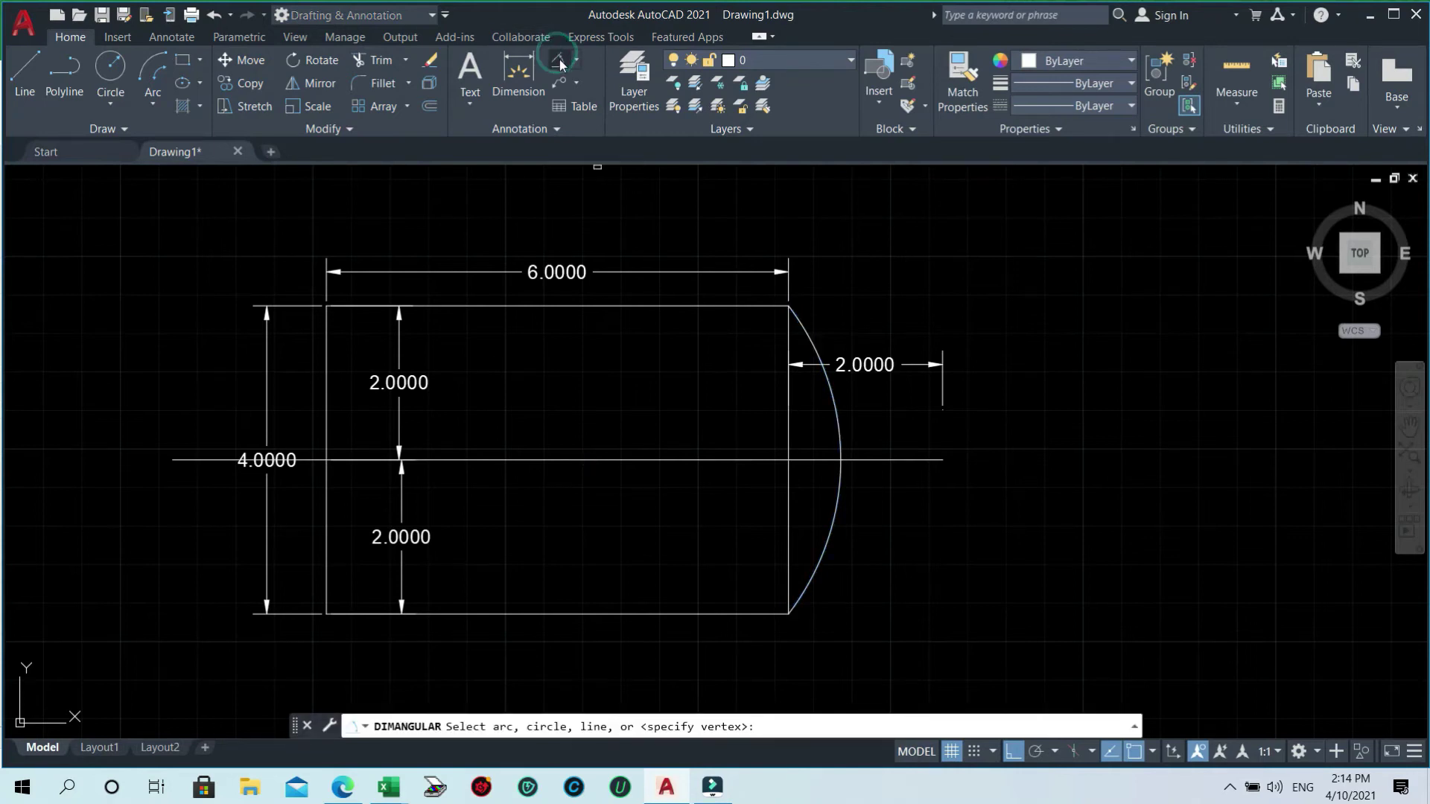
click(836, 426)
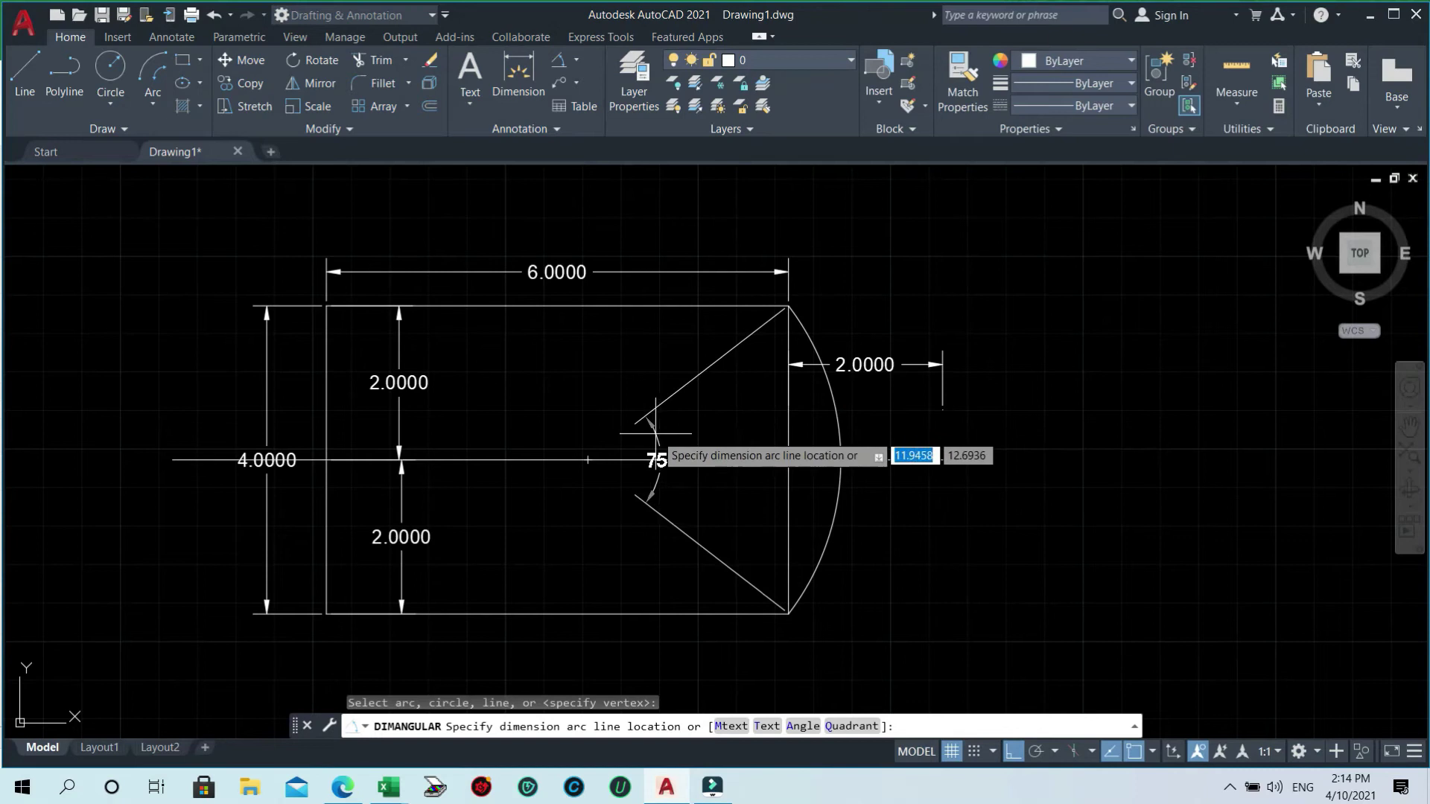
click(656, 432)
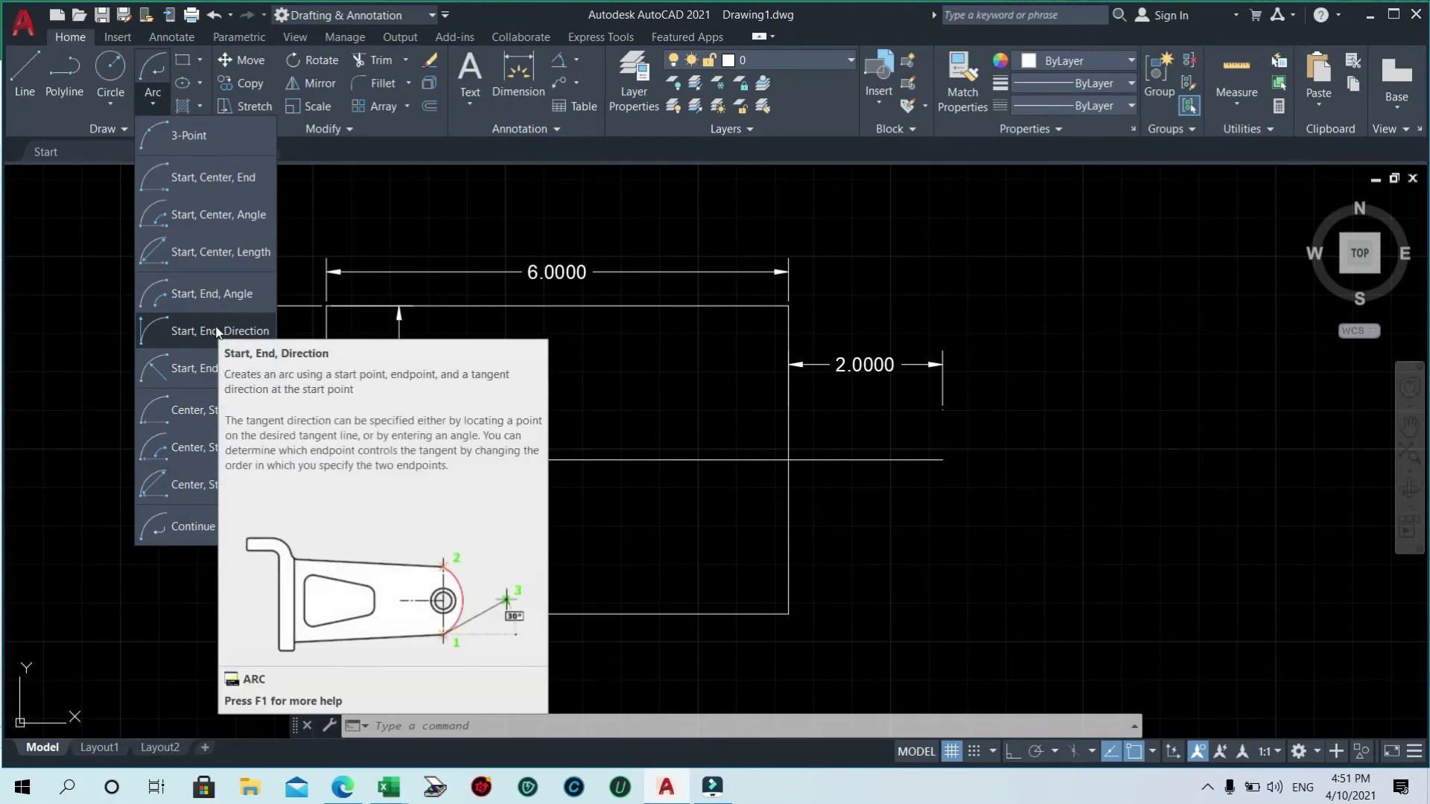
- Draw a Start, End, Direction arc from bottom-right to top-right corner with a 30° start direction
click(216, 327)
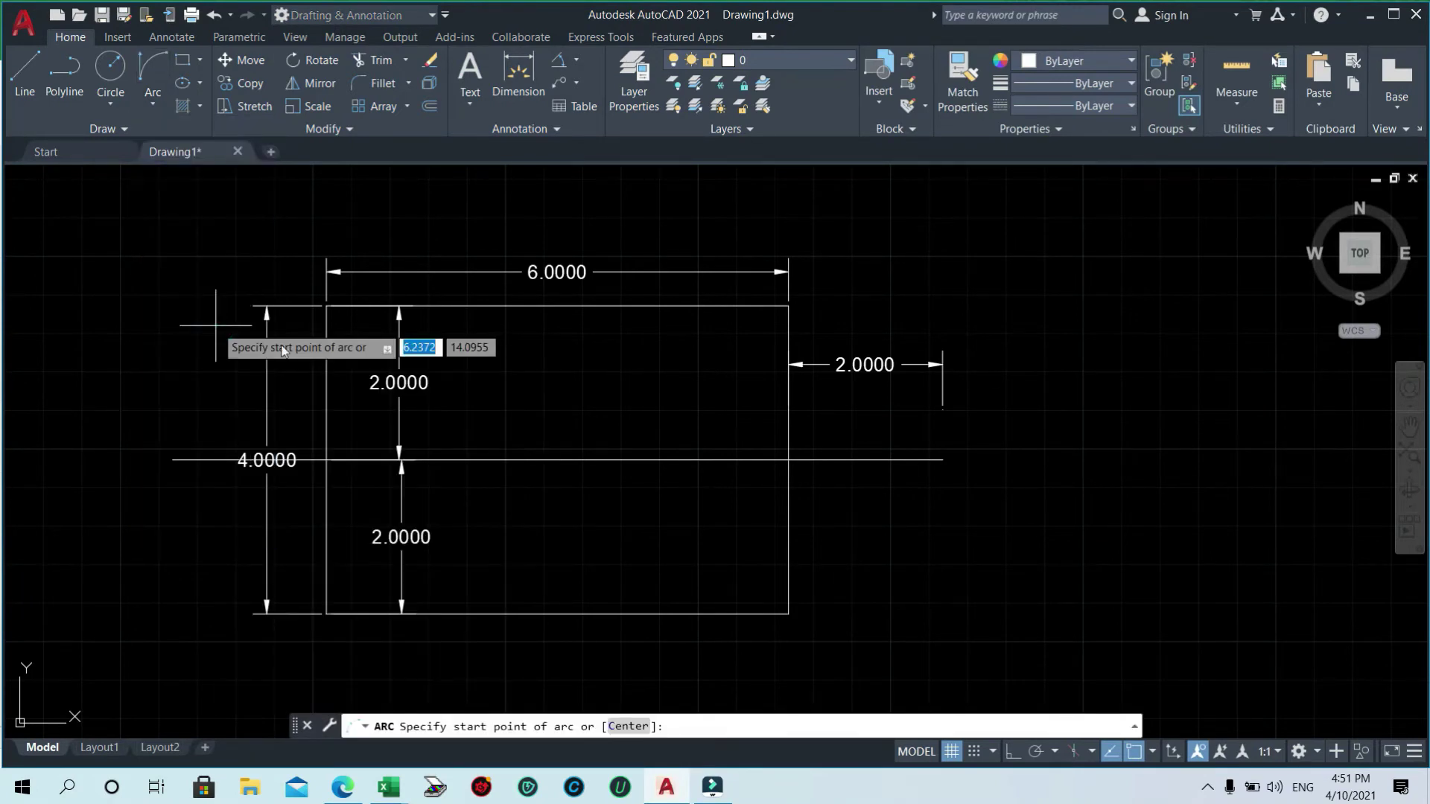
click(787, 615)
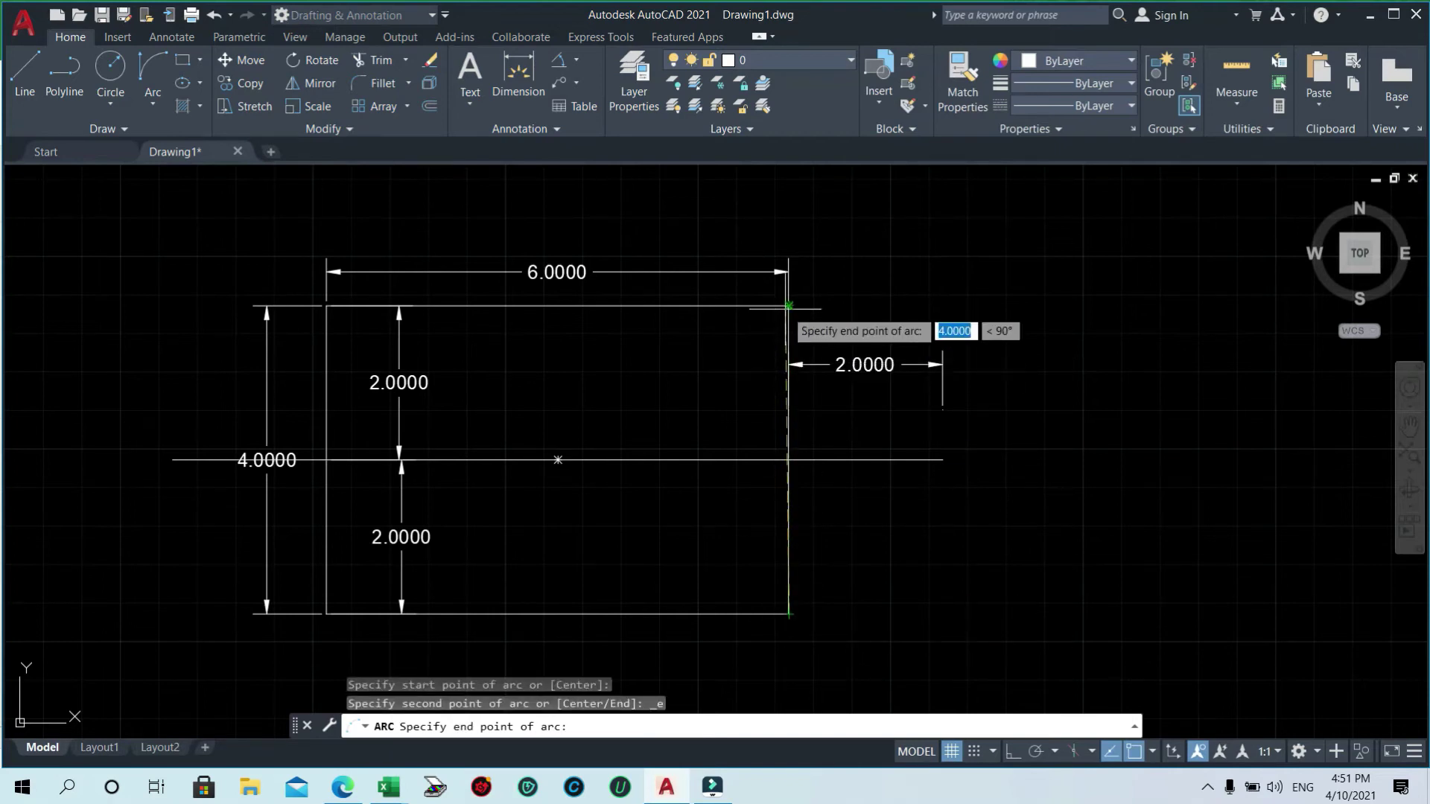
click(788, 306)
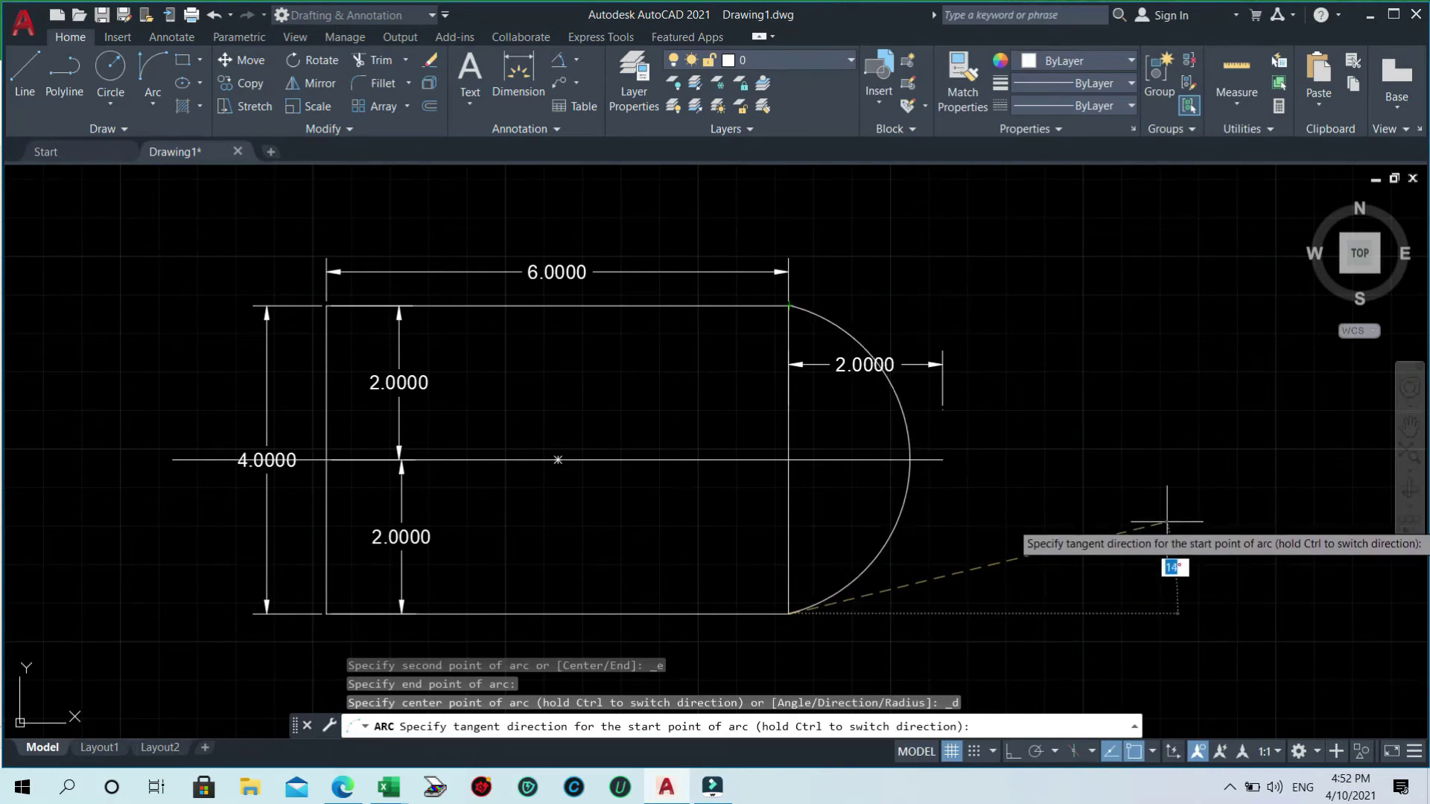
text(30)
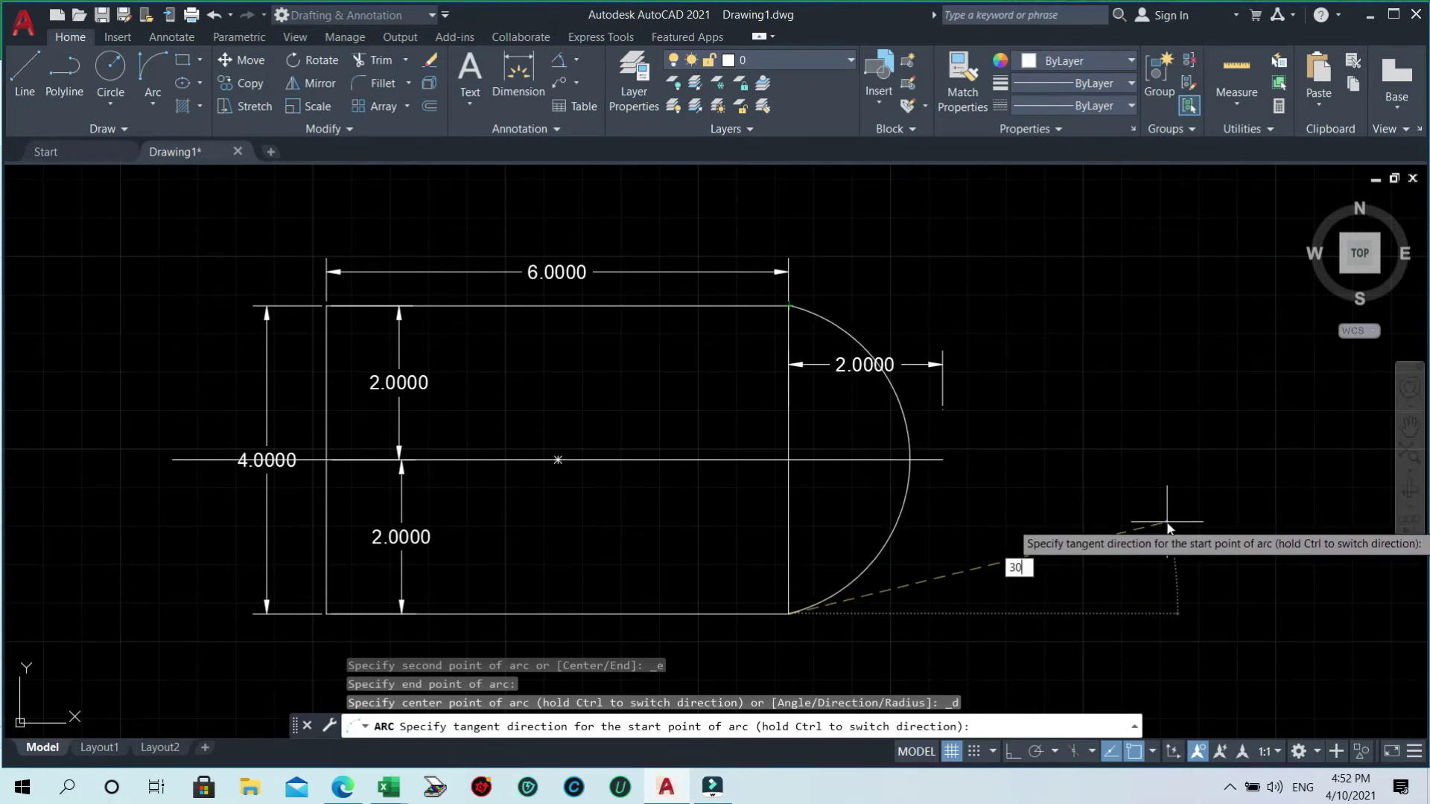
key(Return)
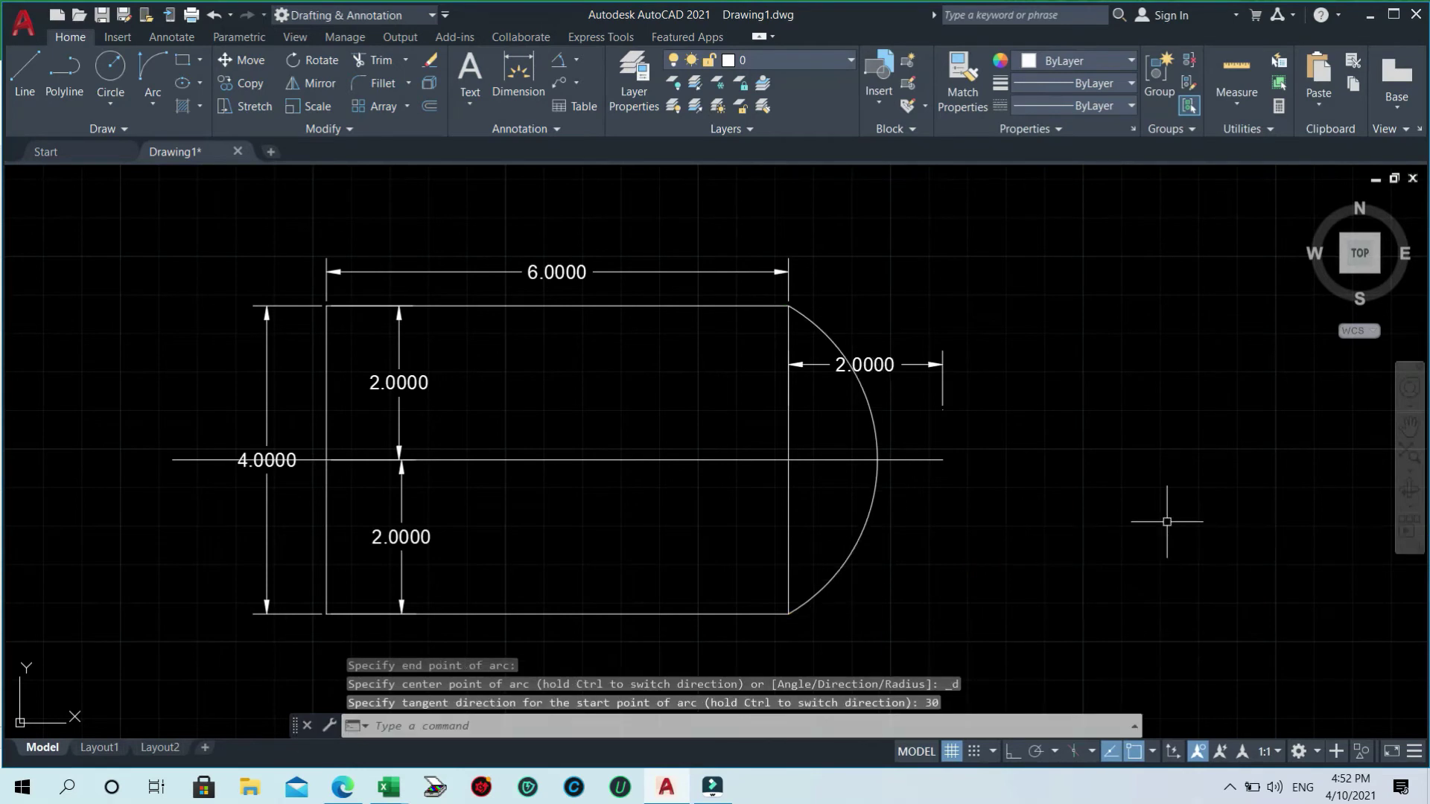
click(873, 423)
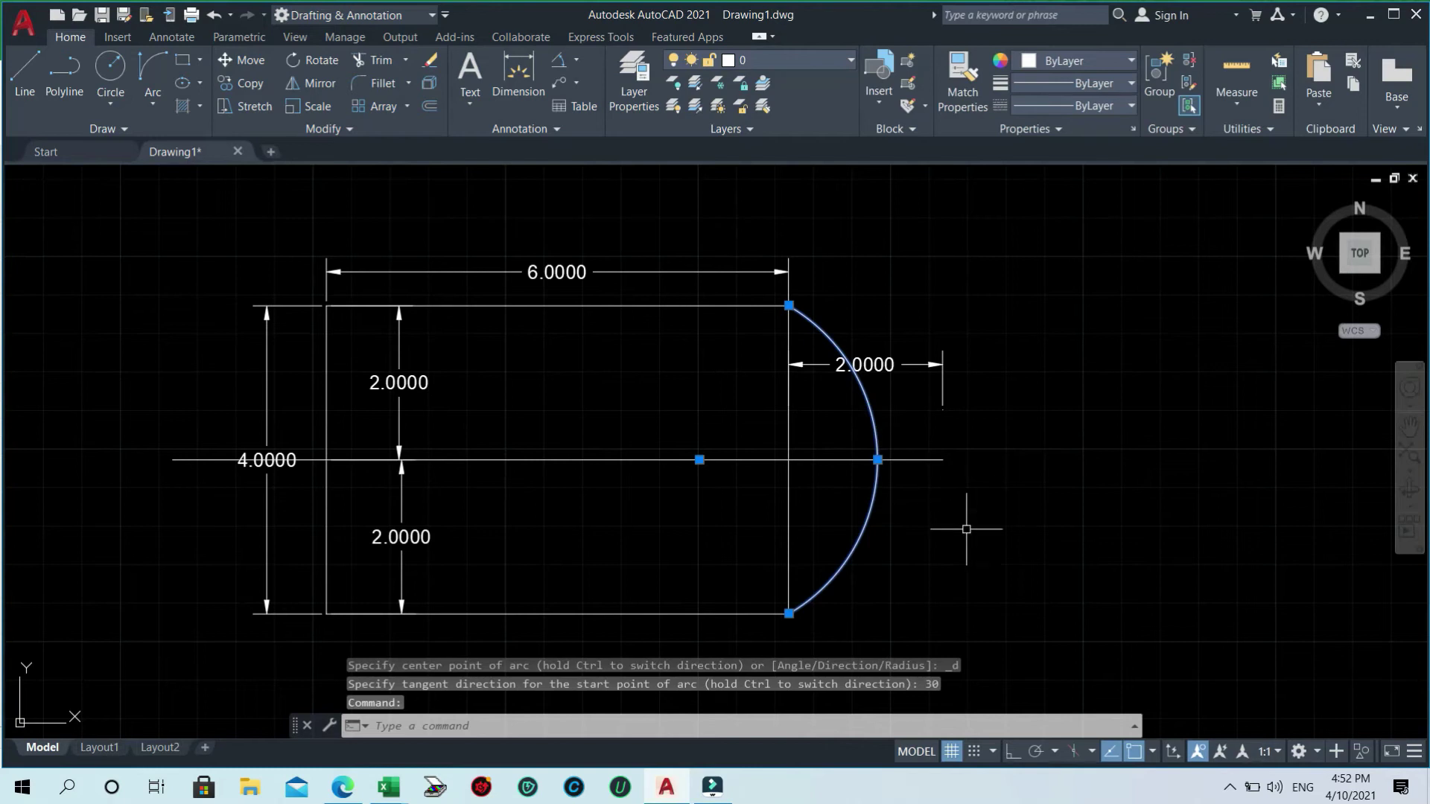
key(Escape)
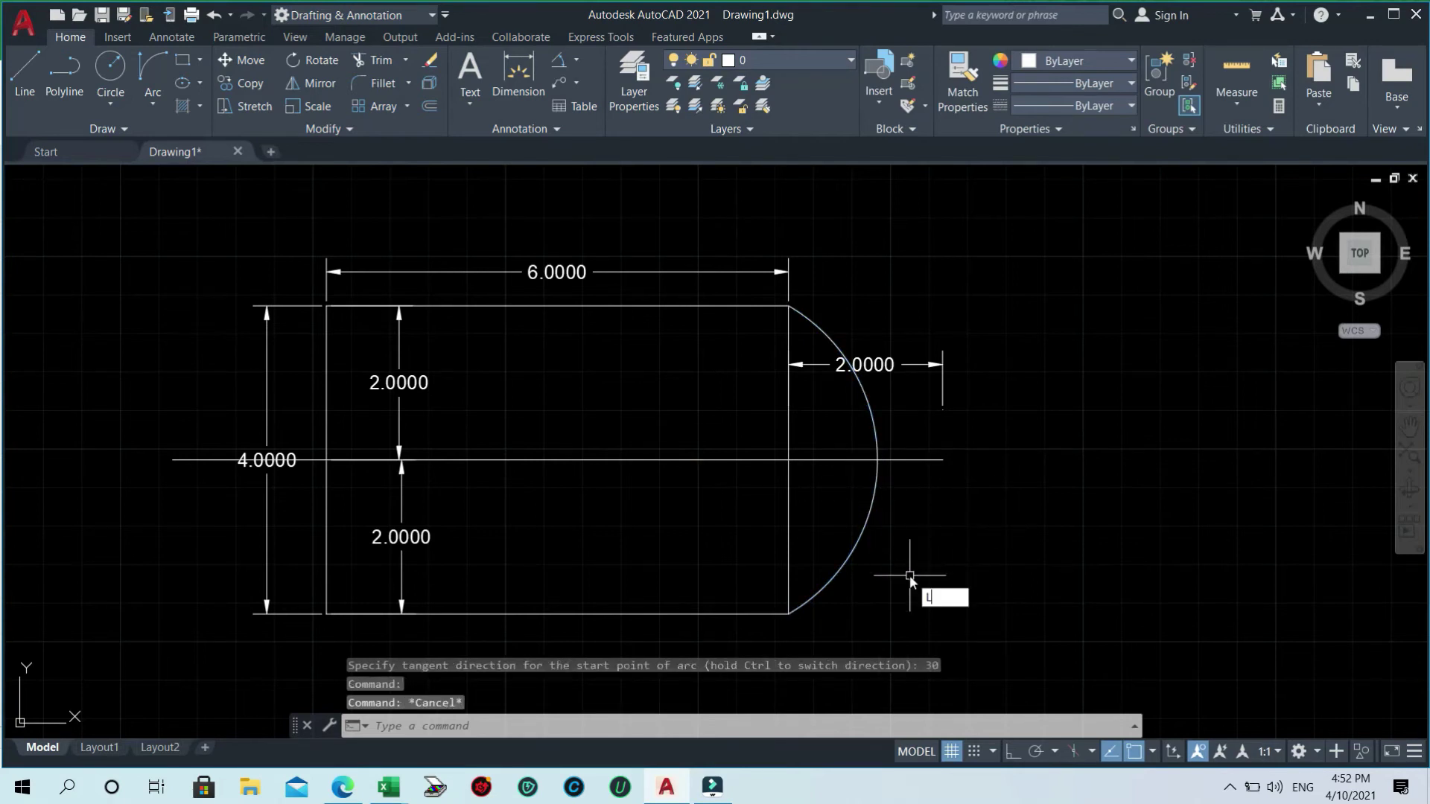
- Draw a line from the arc's lower endpoint to the horizontal centre line
key(Return)
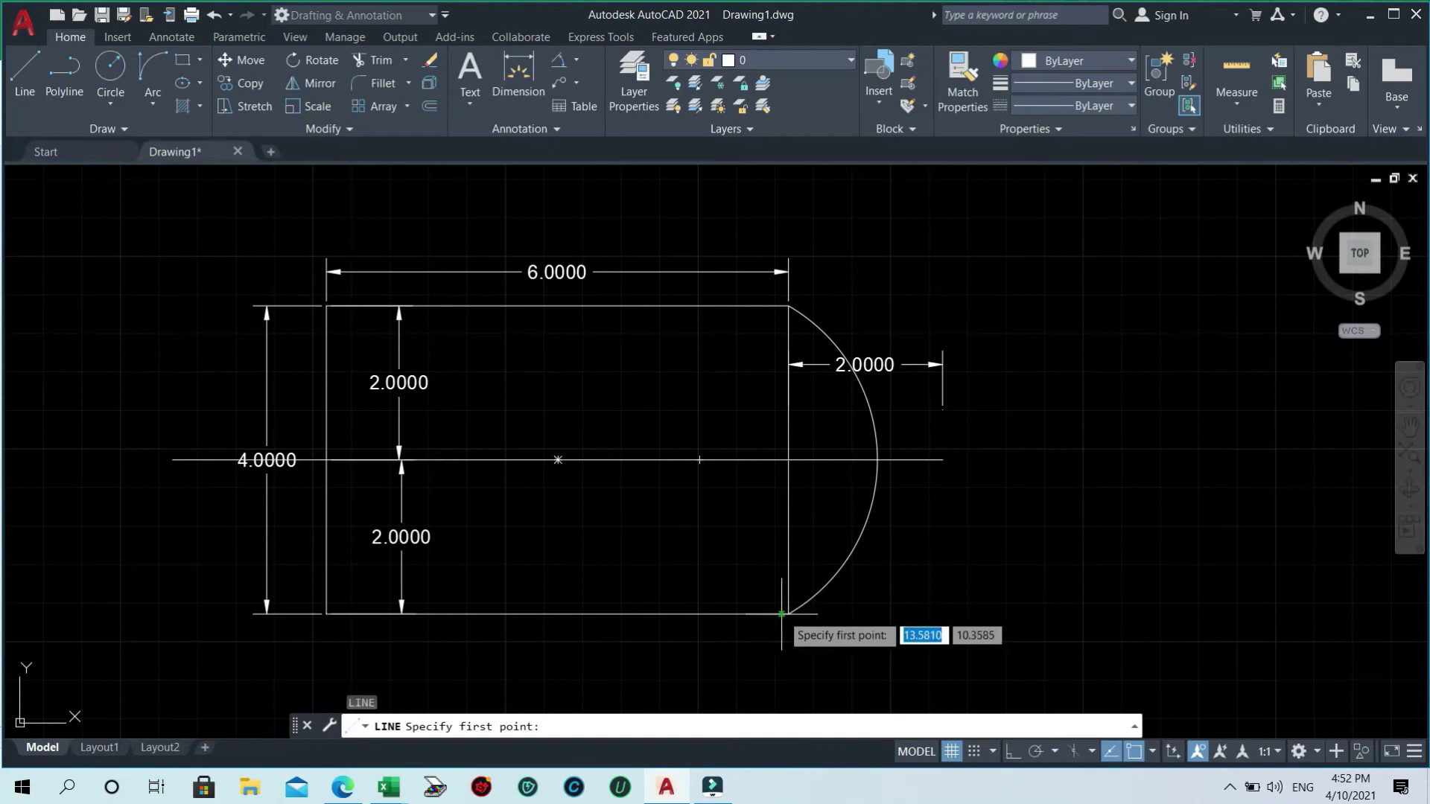
click(782, 614)
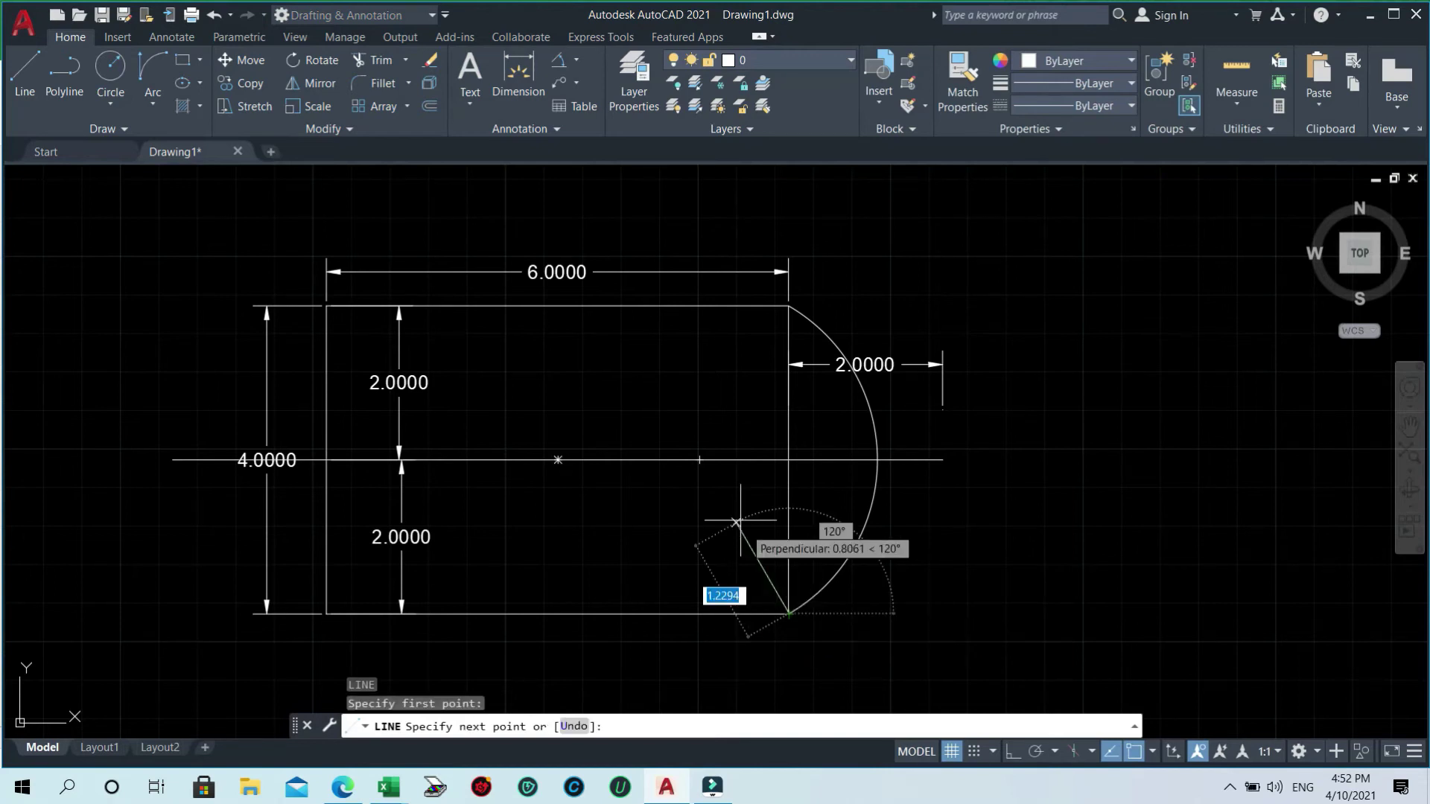
click(699, 461)
key(Return)
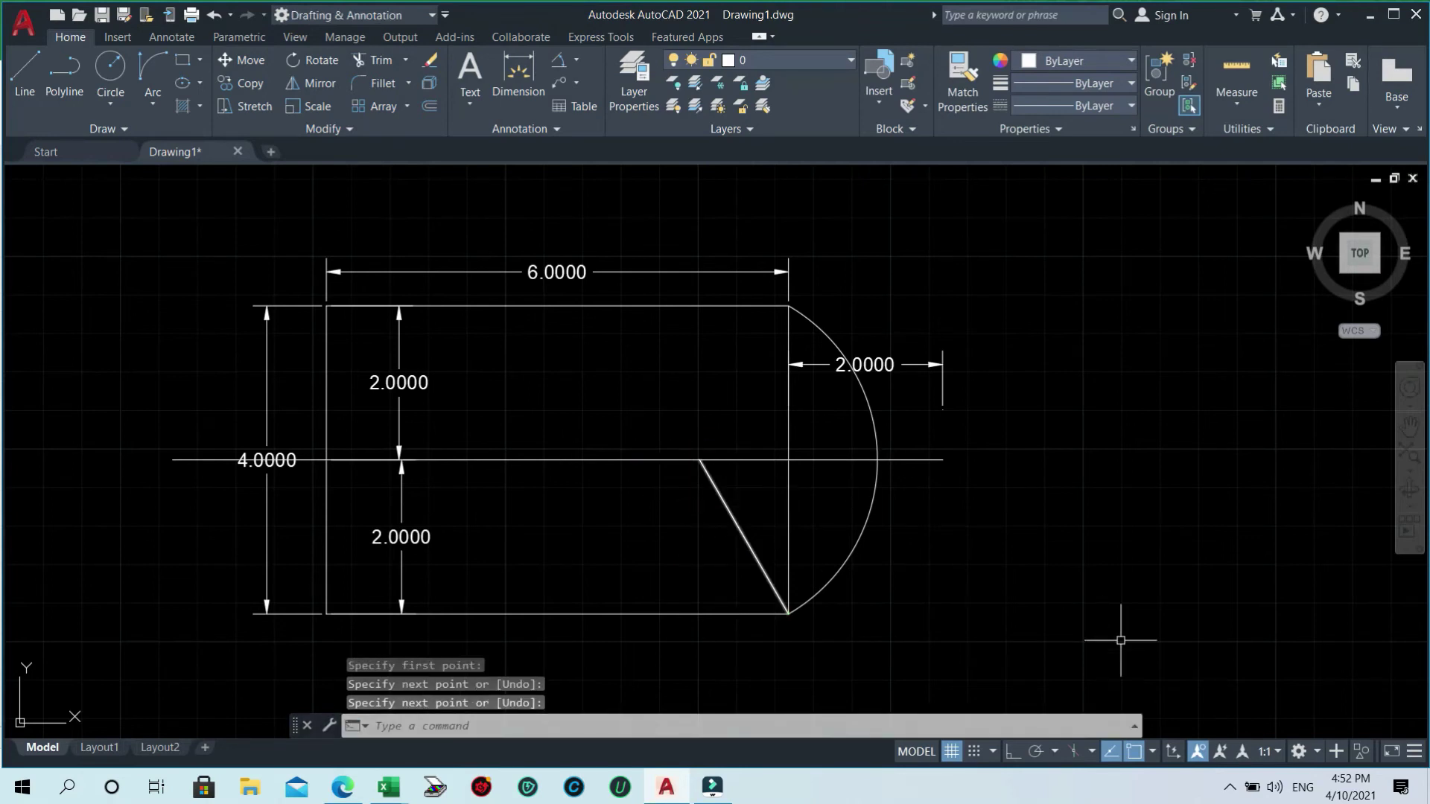
text(L)
key(Return)
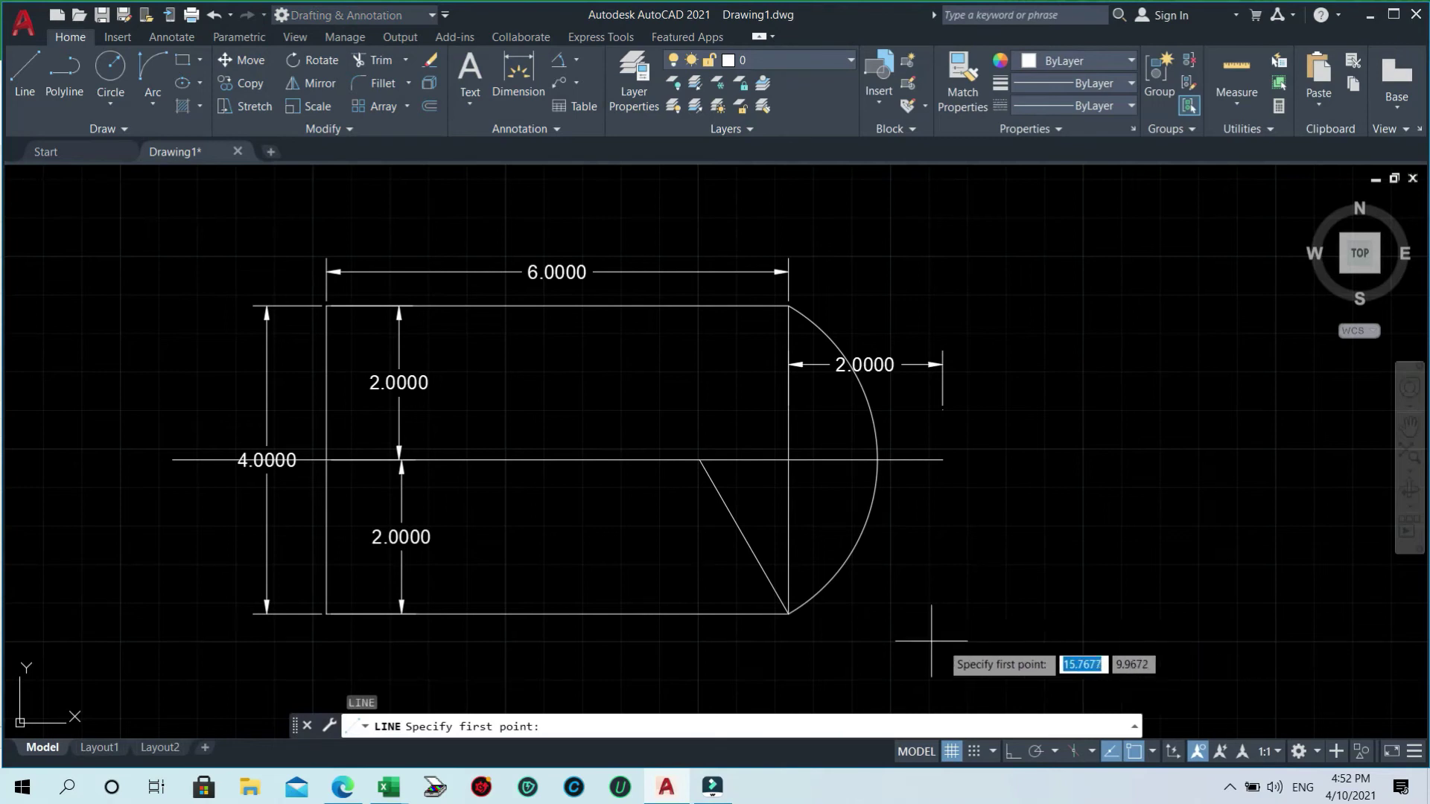
key(Escape)
- Rotate the new line -90° about the bottom-right corner so it is tangent to the arc
click(744, 537)
text(ro)
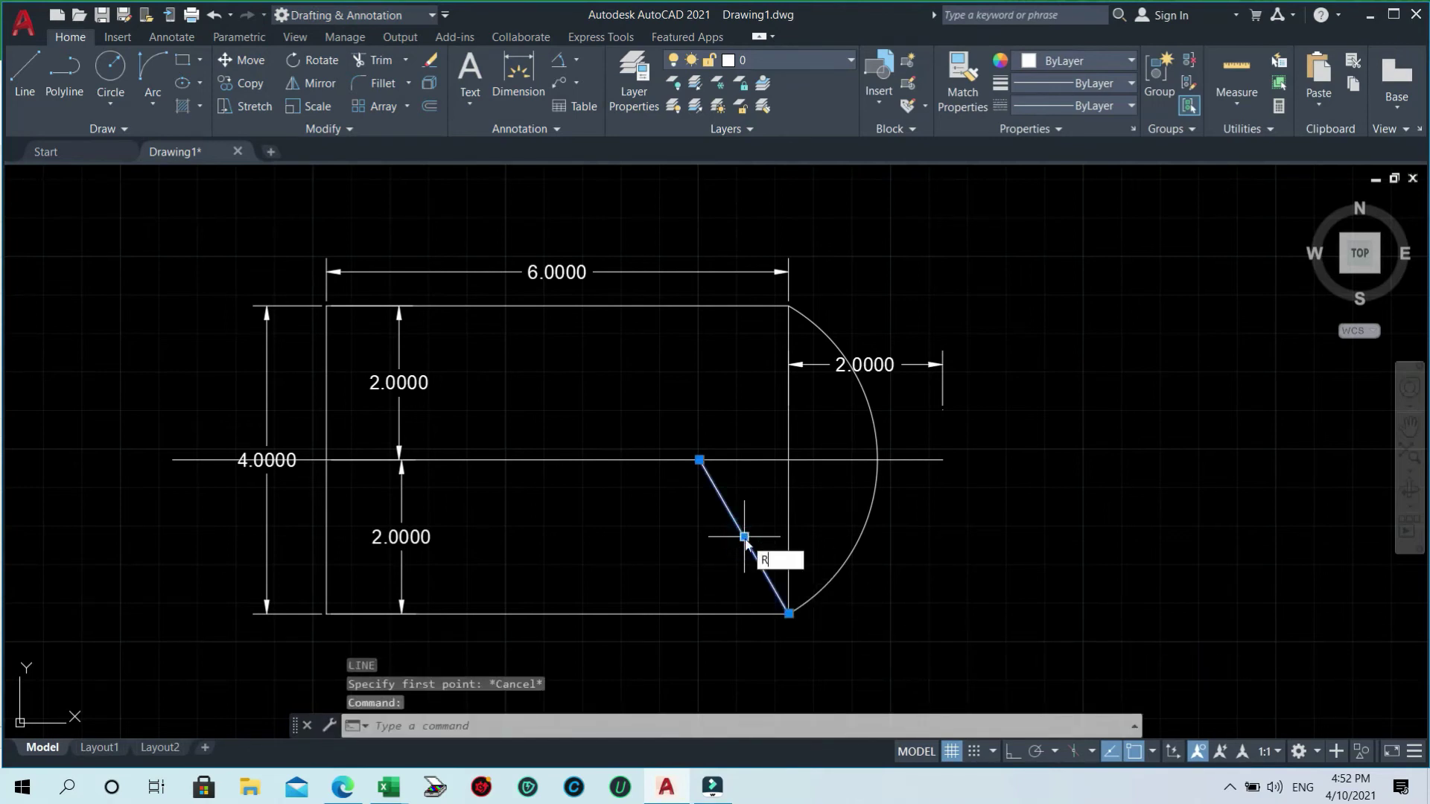
key(Return)
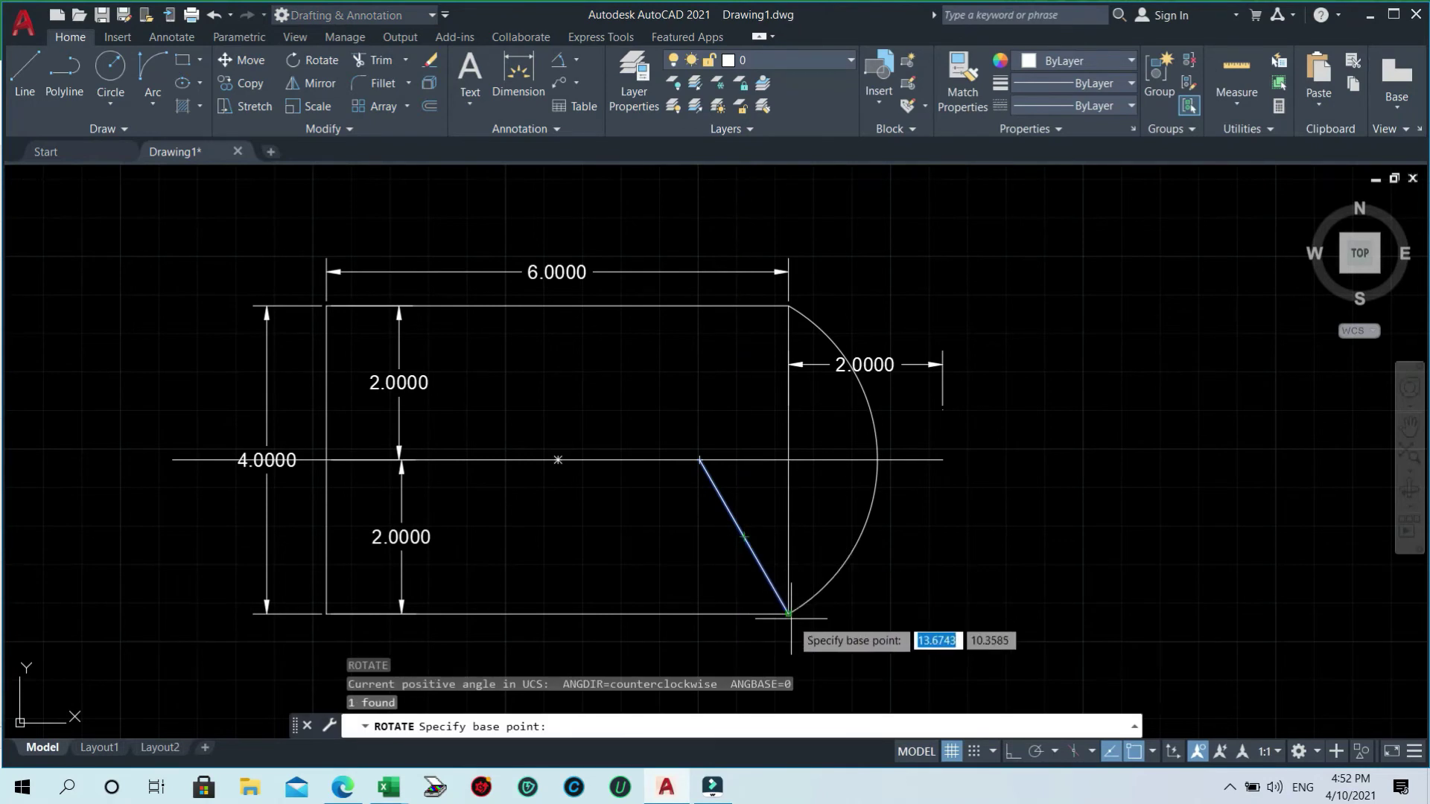
click(790, 615)
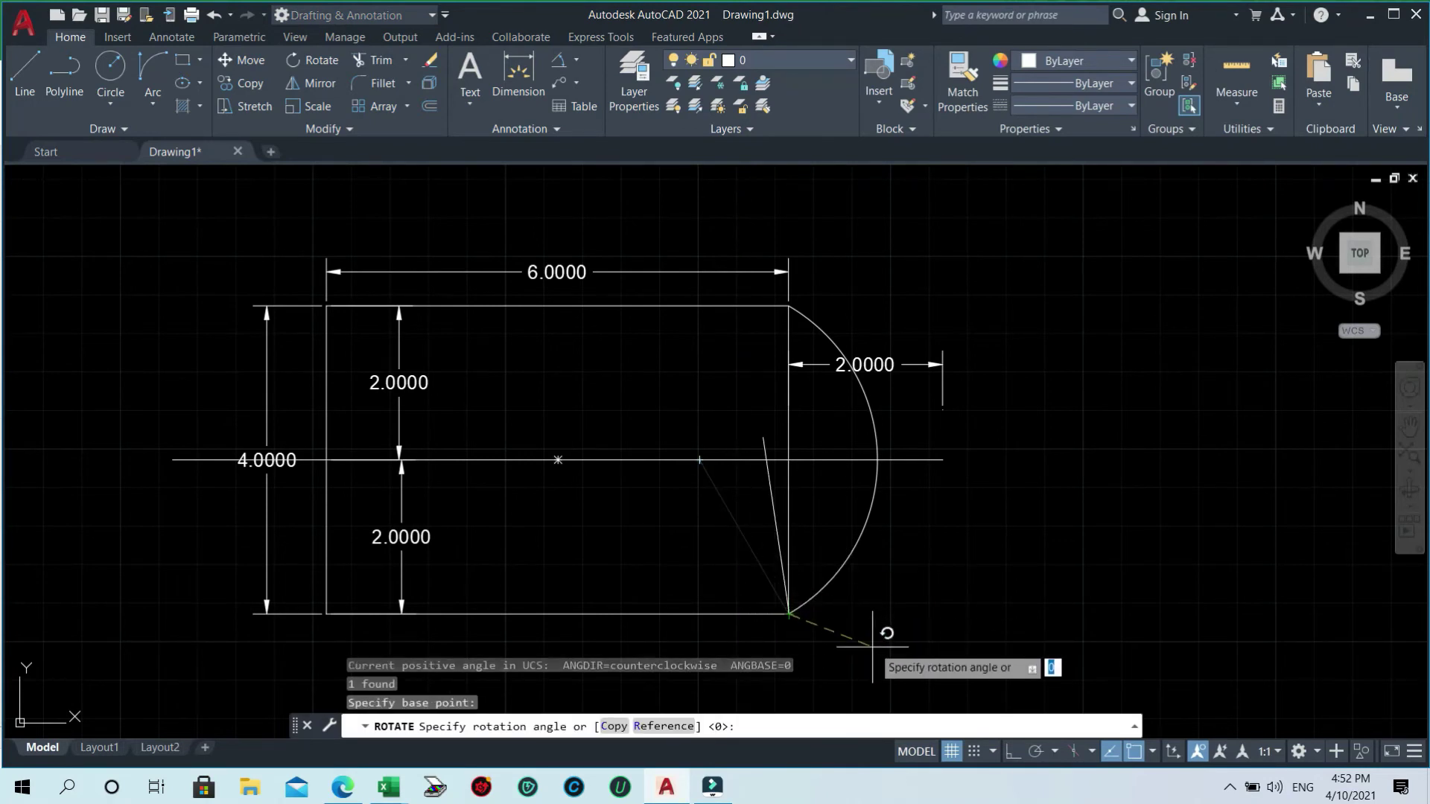
text(-9)
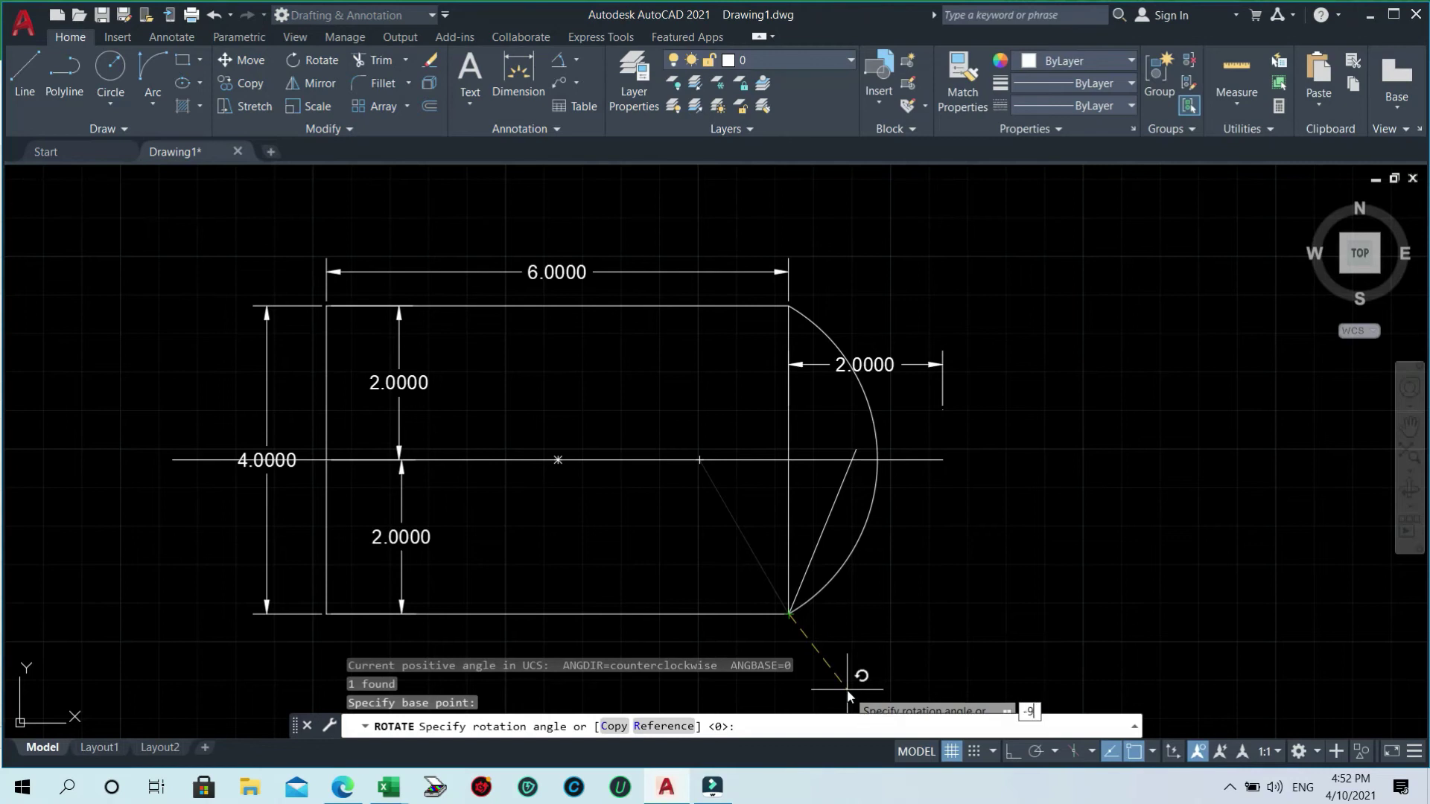
key(Return)
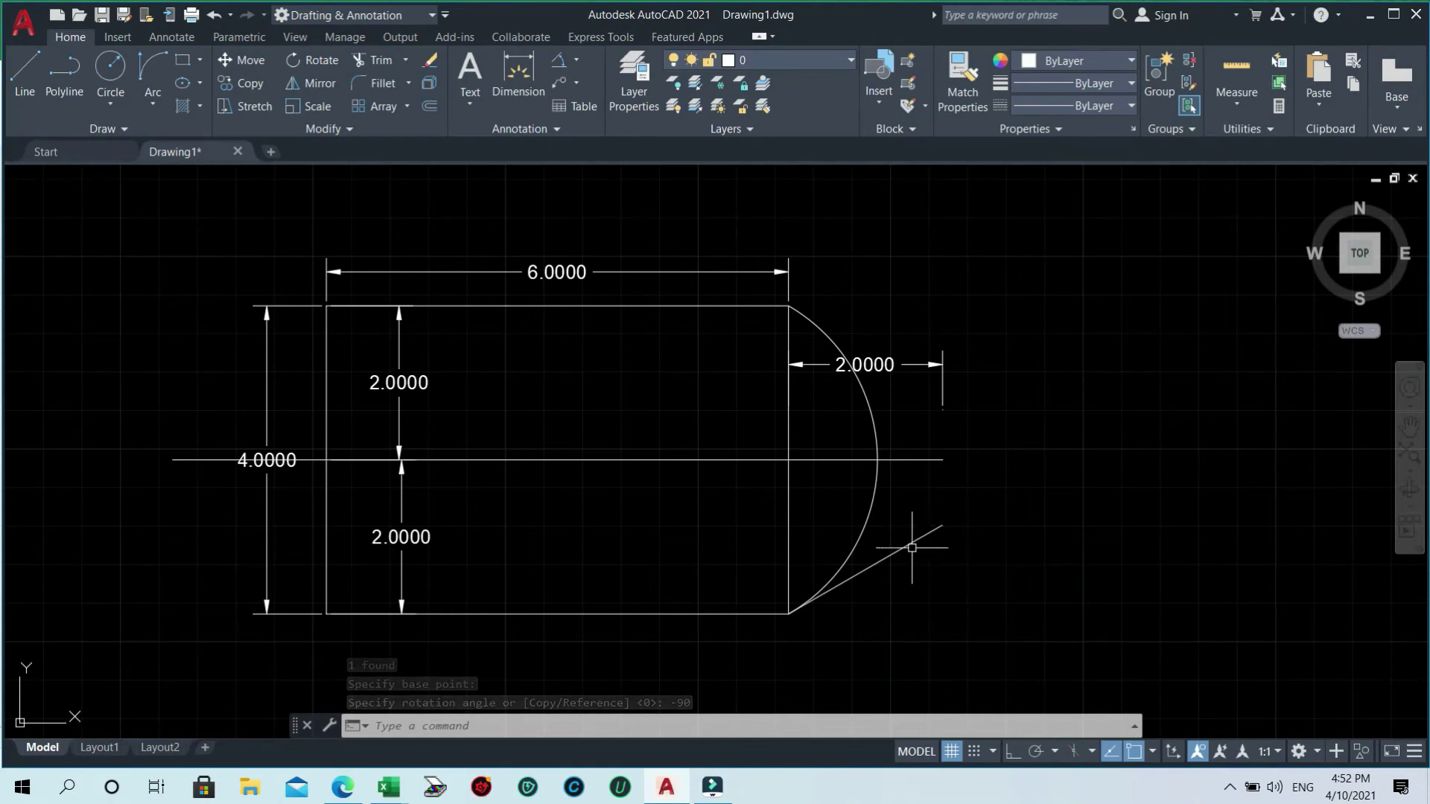
- Grip-stretch the tangent line further up and to the right
click(910, 544)
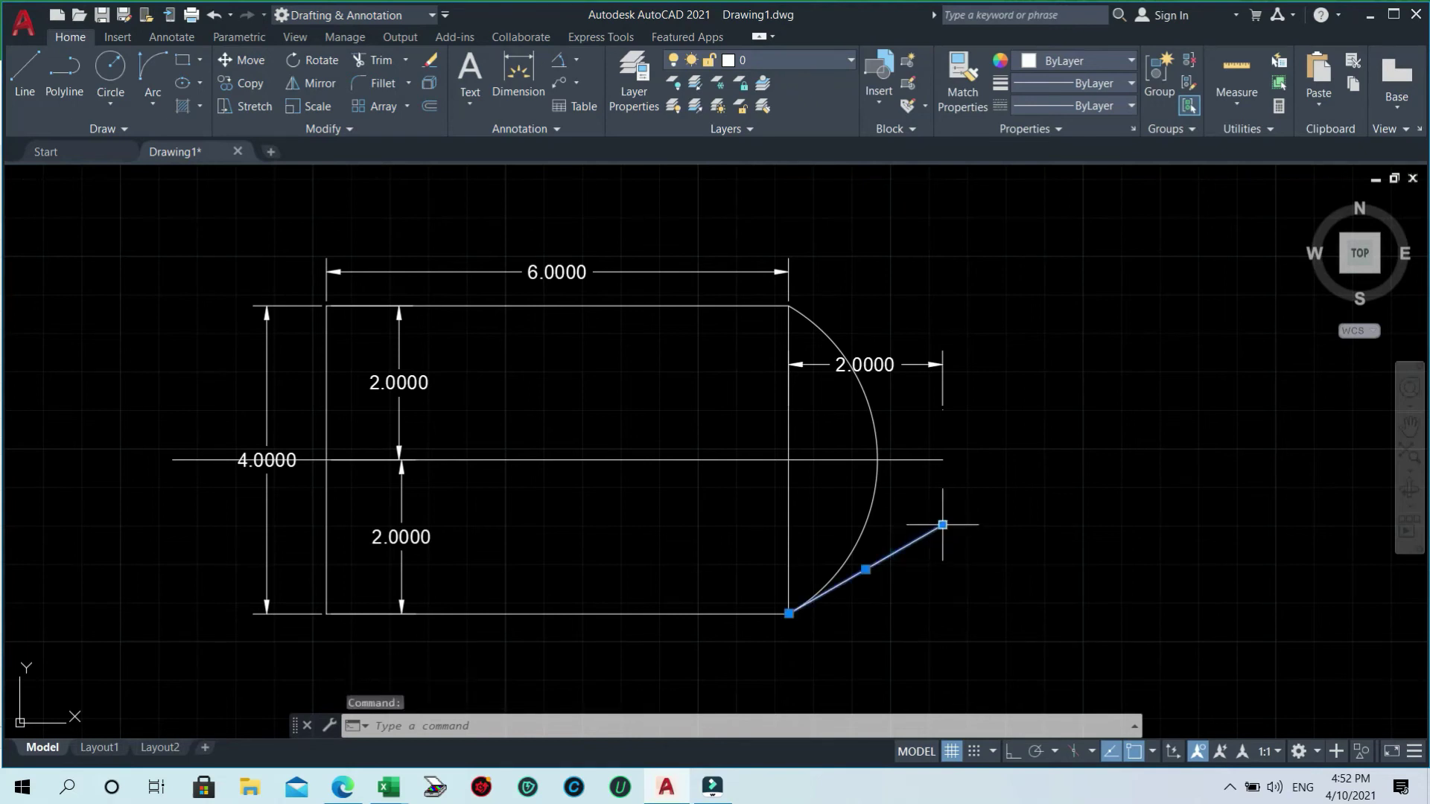
click(942, 525)
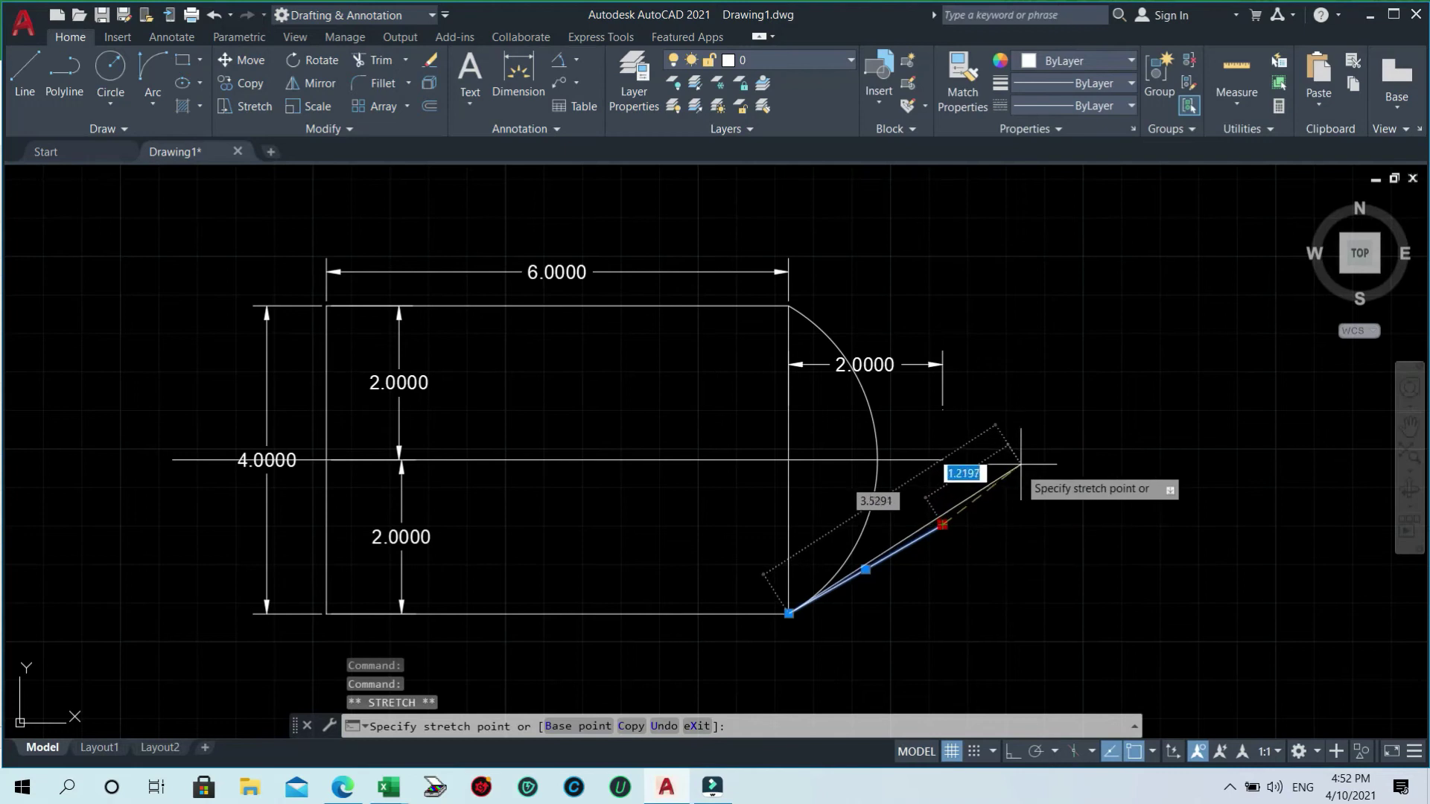
click(1090, 440)
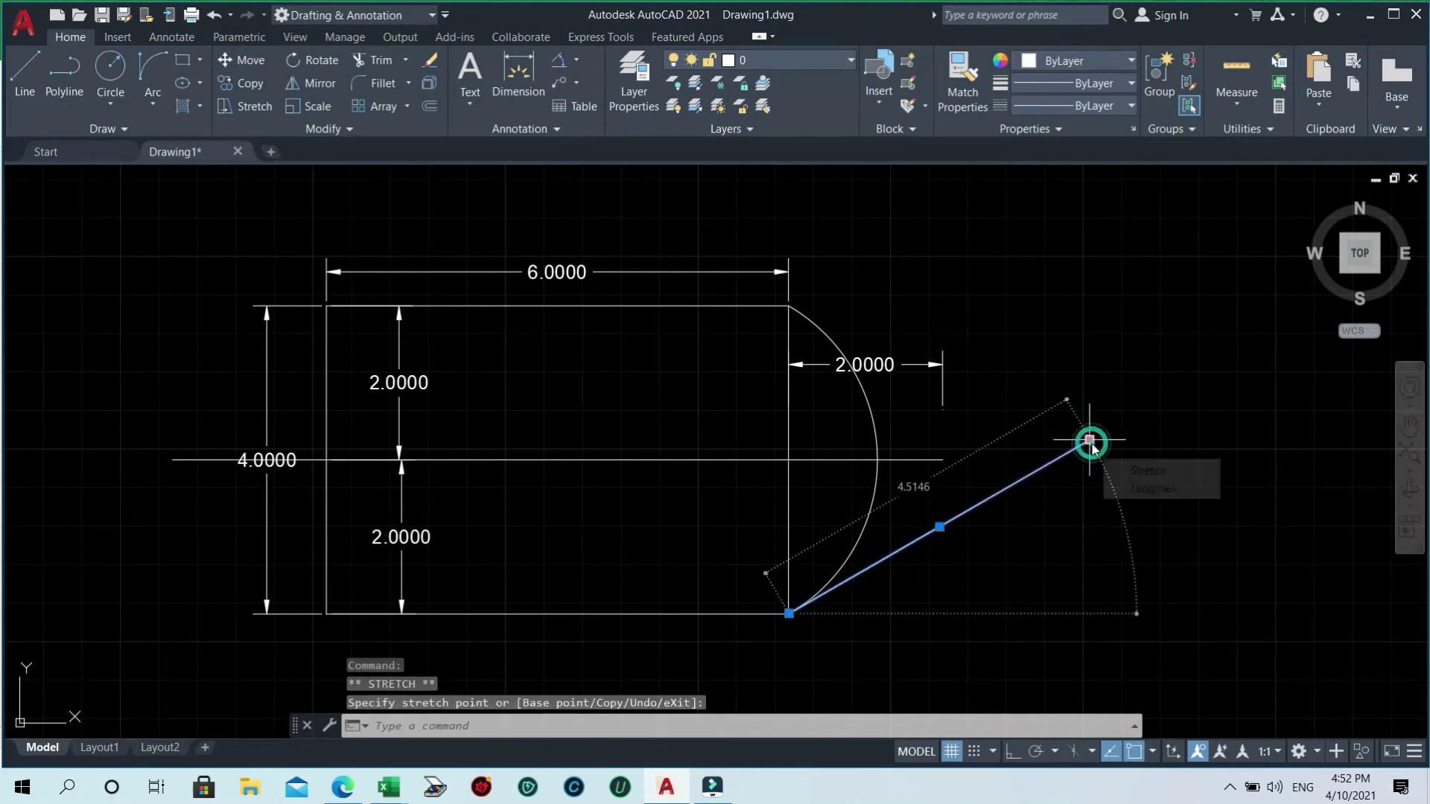
key(Escape)
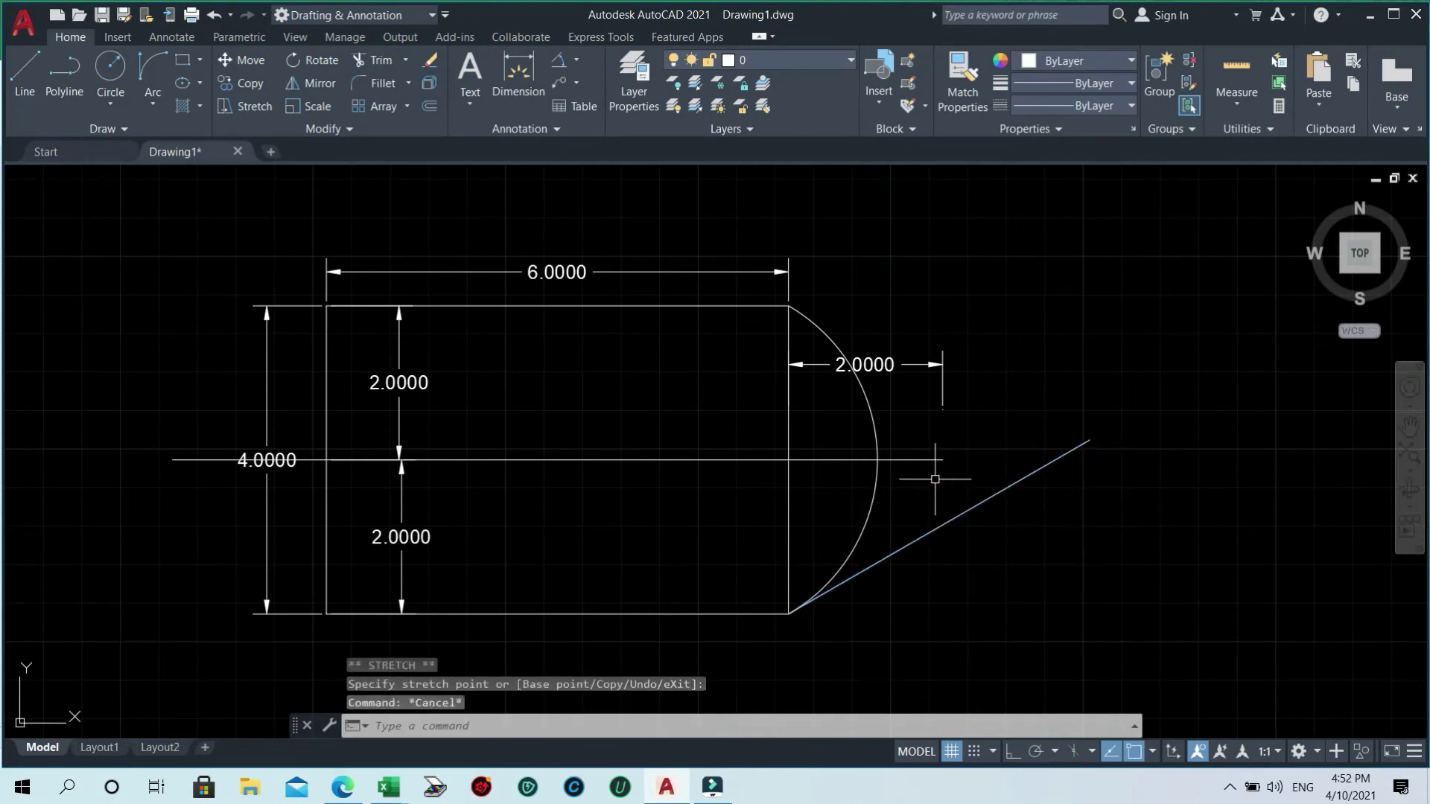
key(Escape)
- Grip-stretch the centre line's right end until it meets the tangent line
click(917, 459)
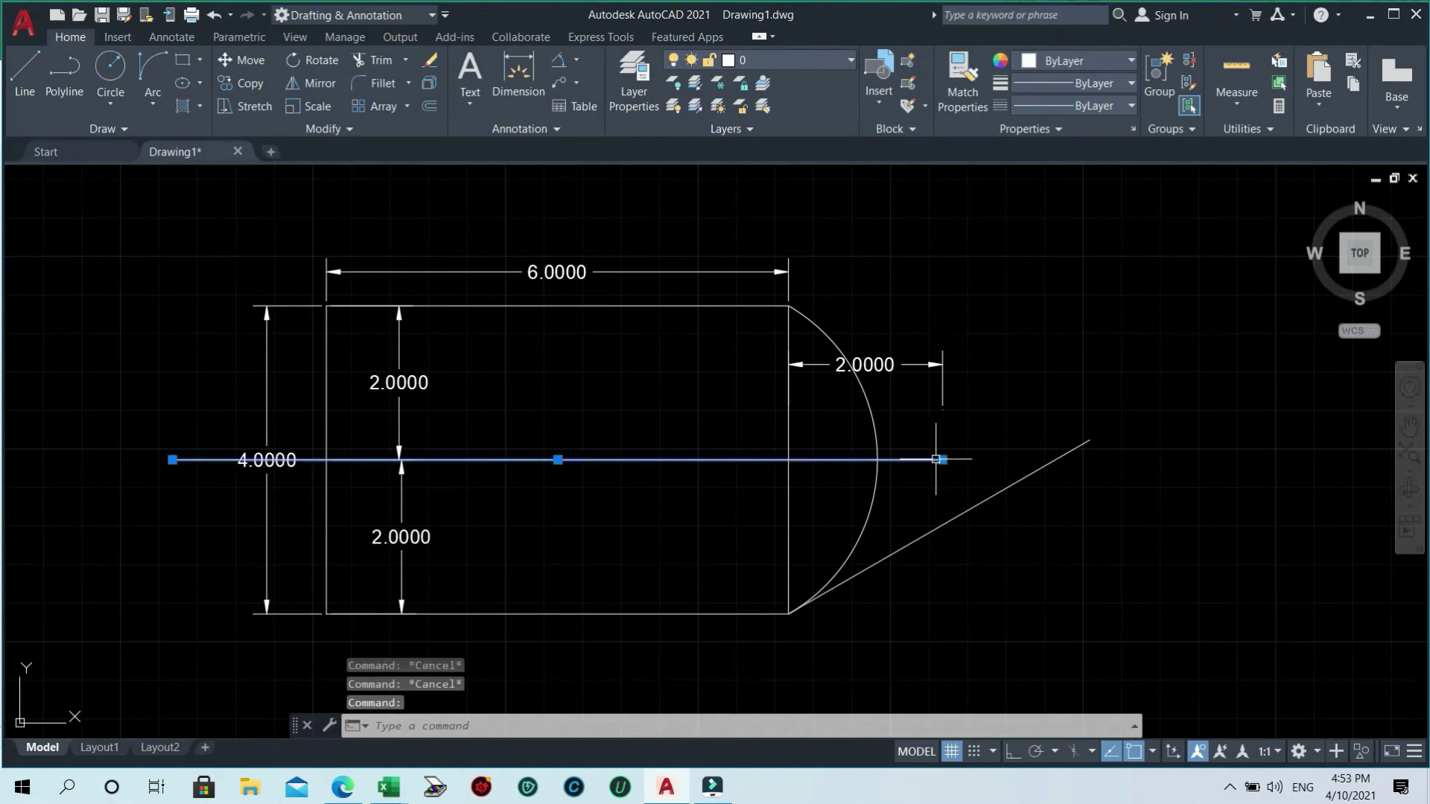
click(943, 459)
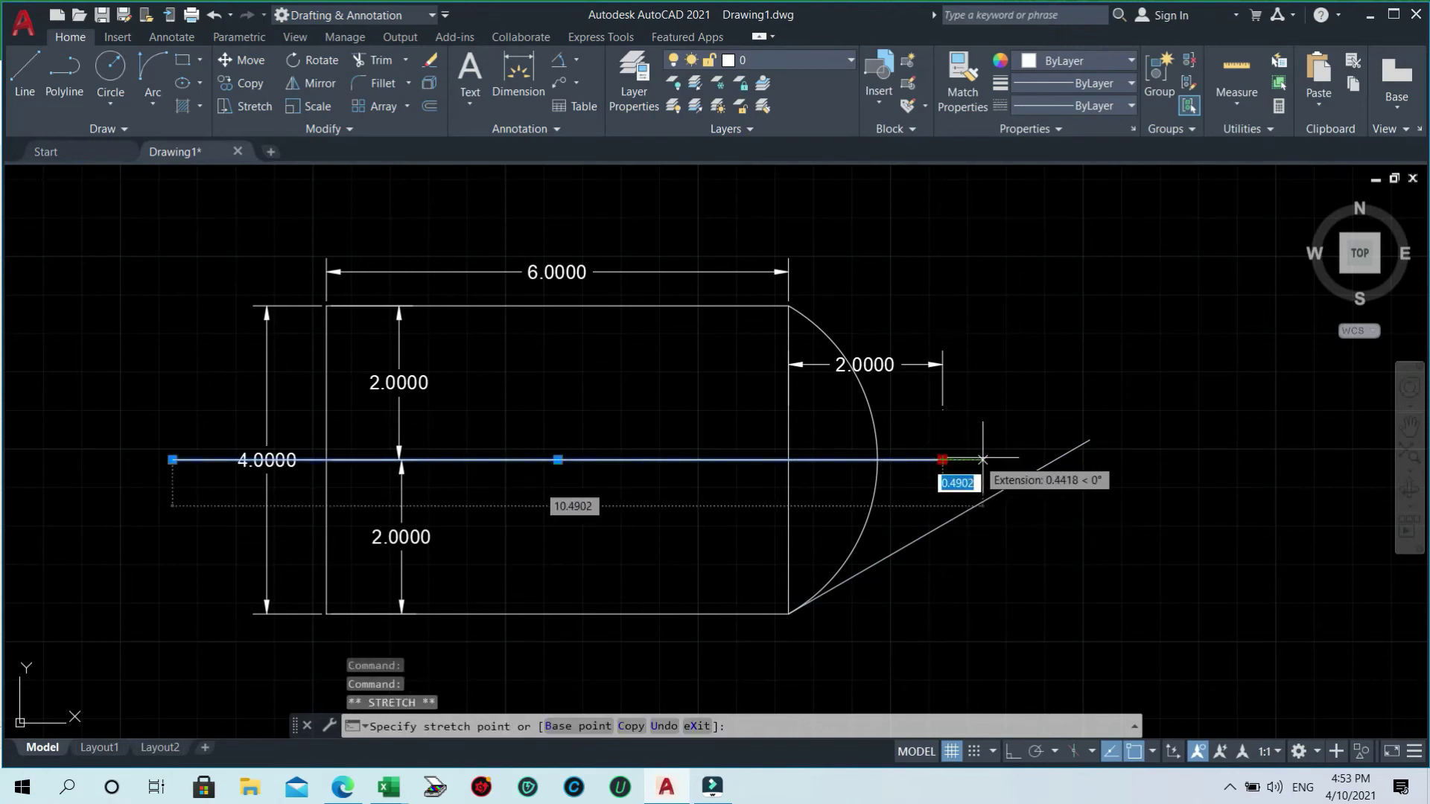
click(1056, 459)
key(Escape)
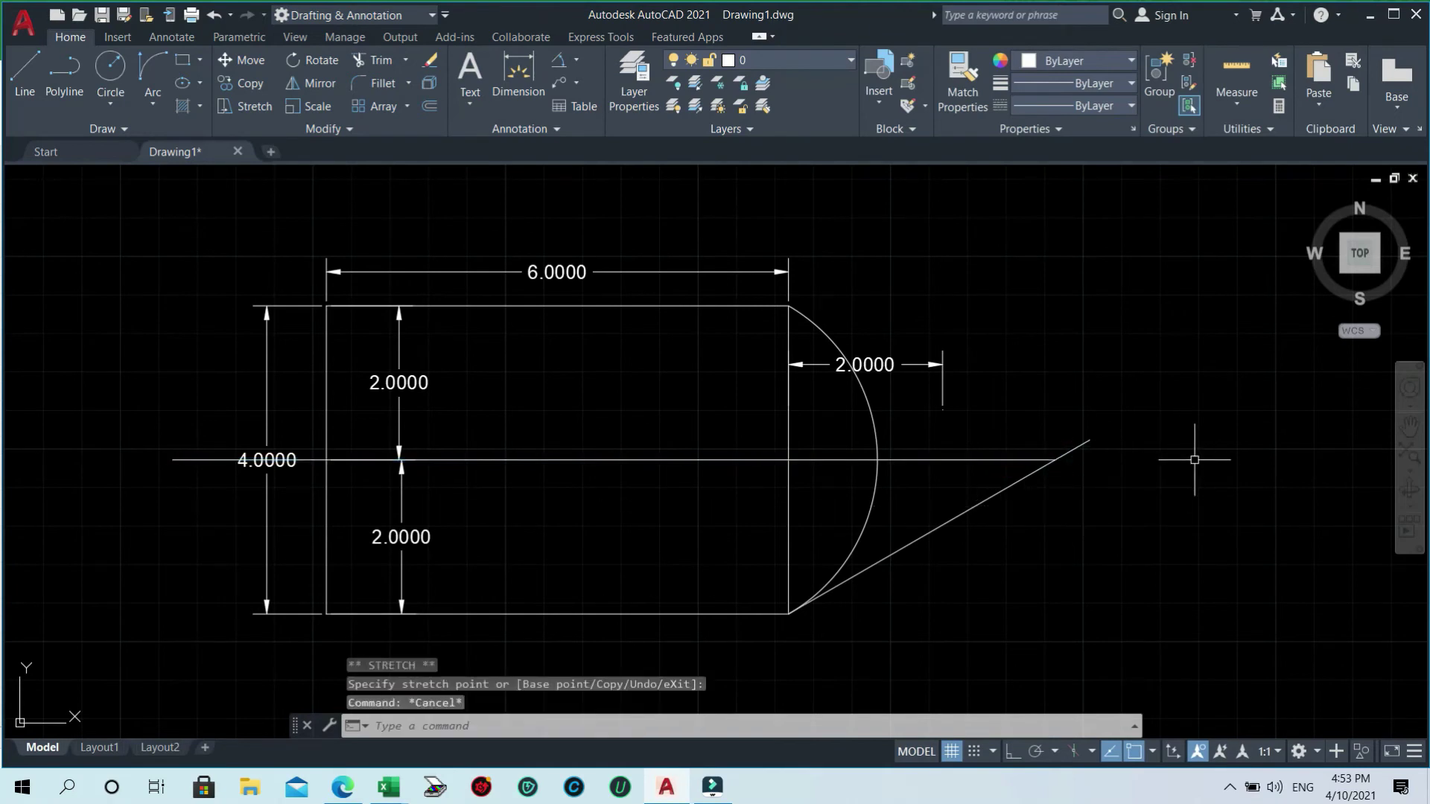
click(560, 63)
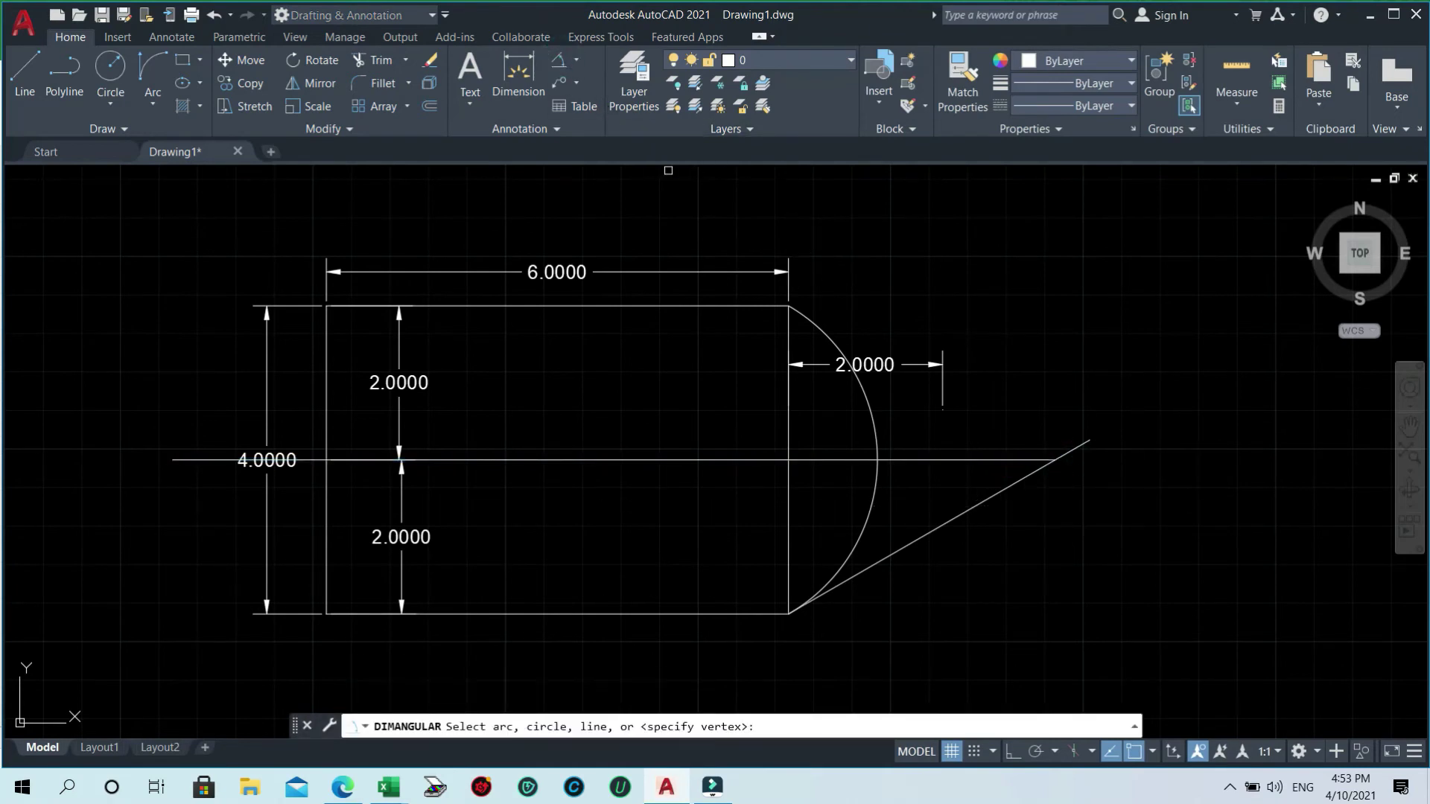
click(950, 457)
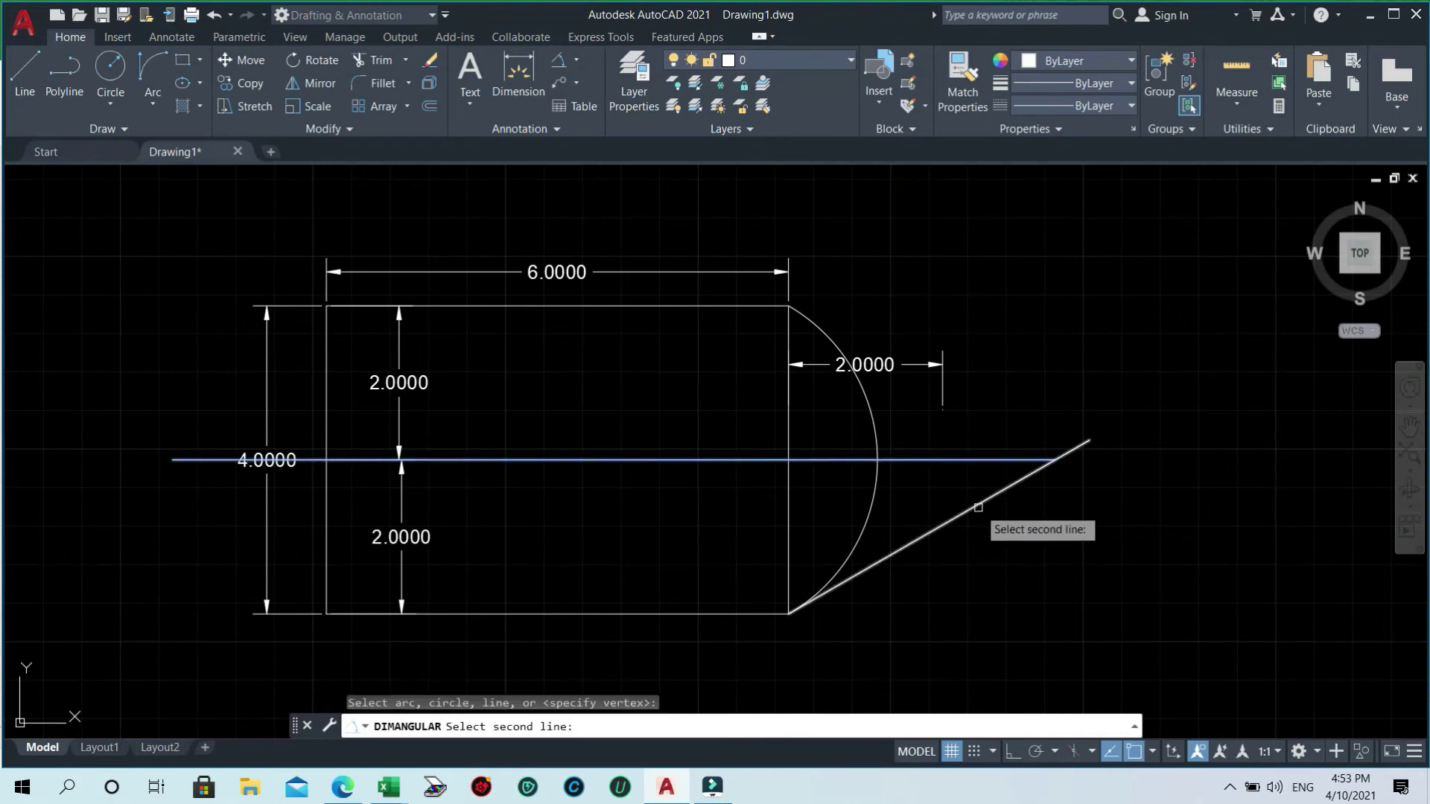
click(978, 507)
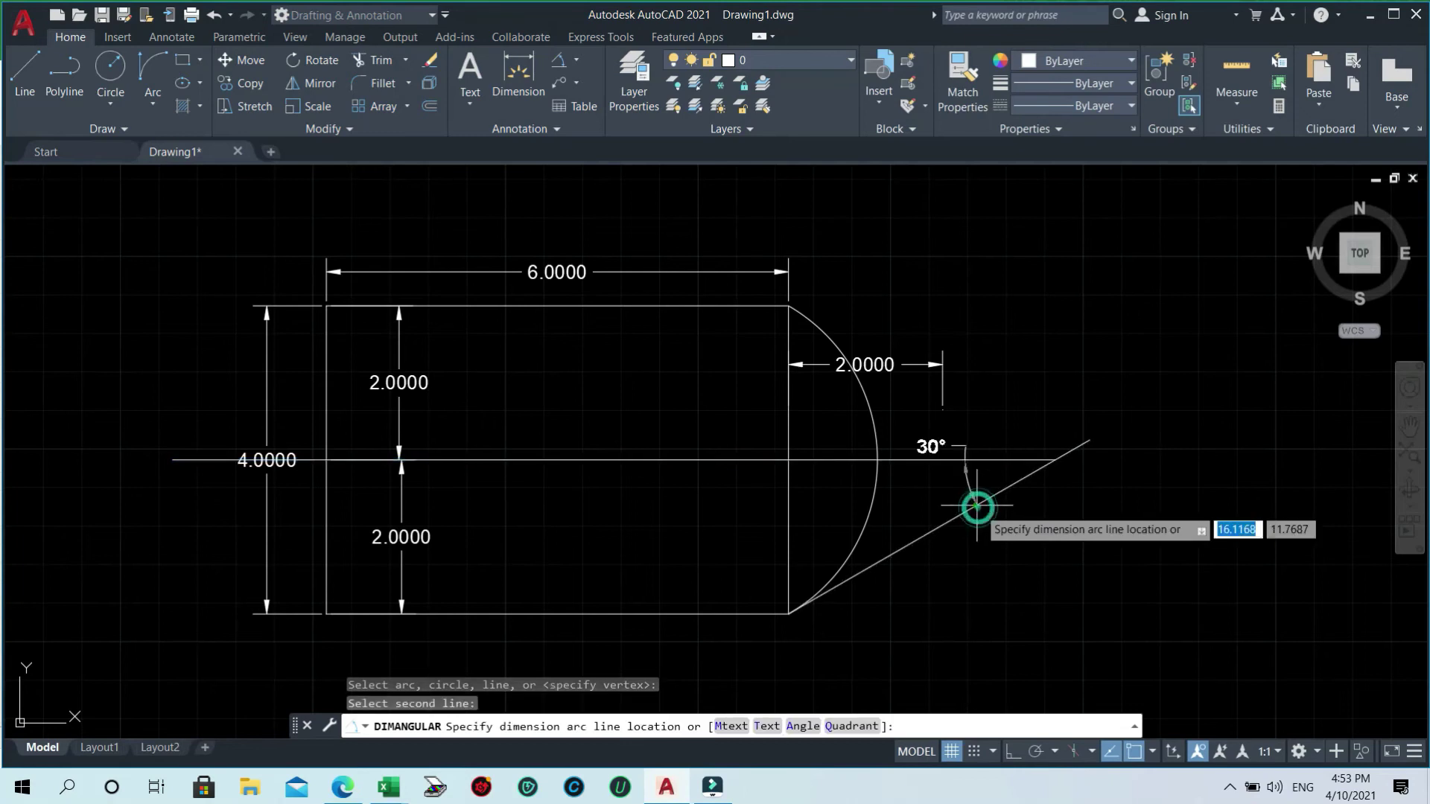
click(924, 510)
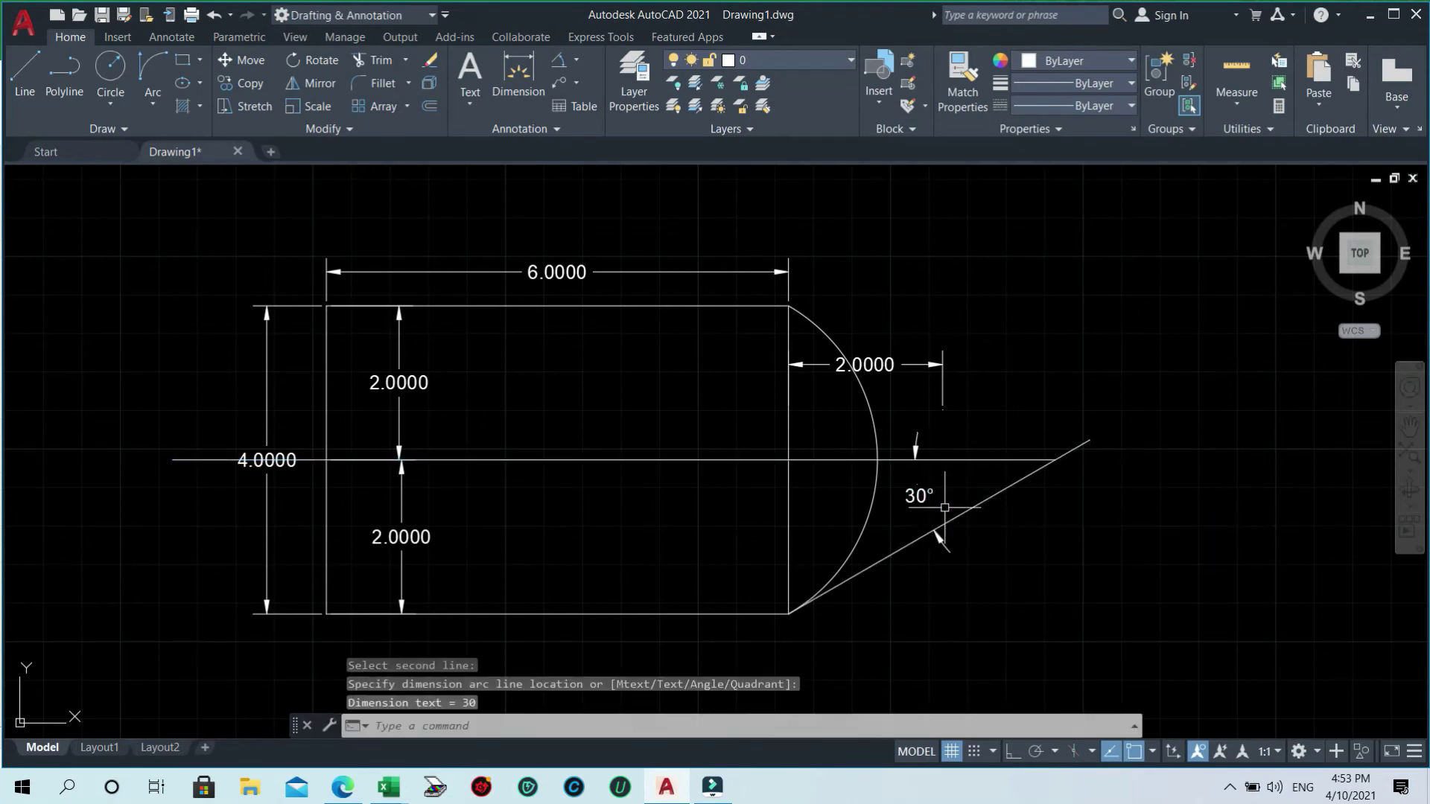
click(1118, 577)
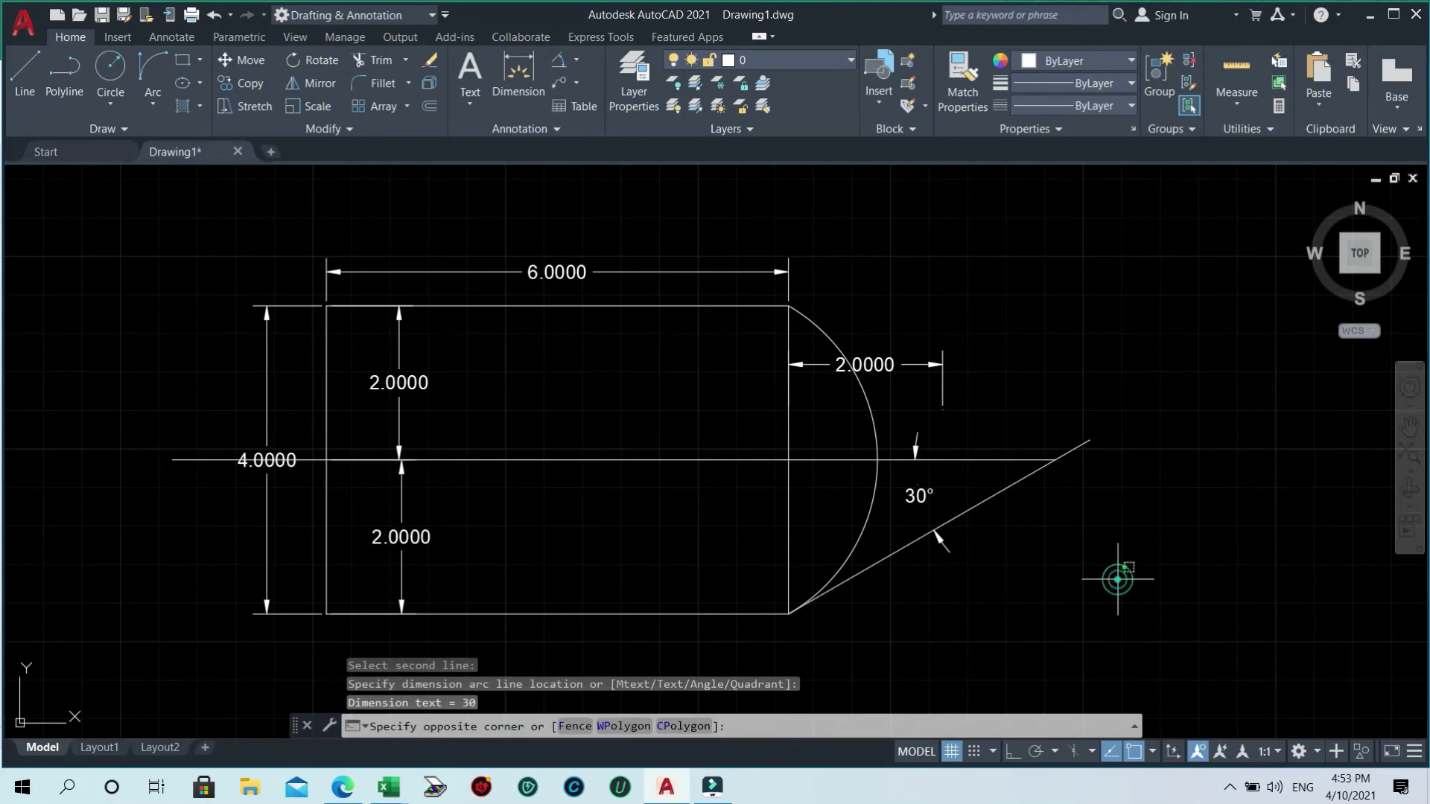
click(1028, 524)
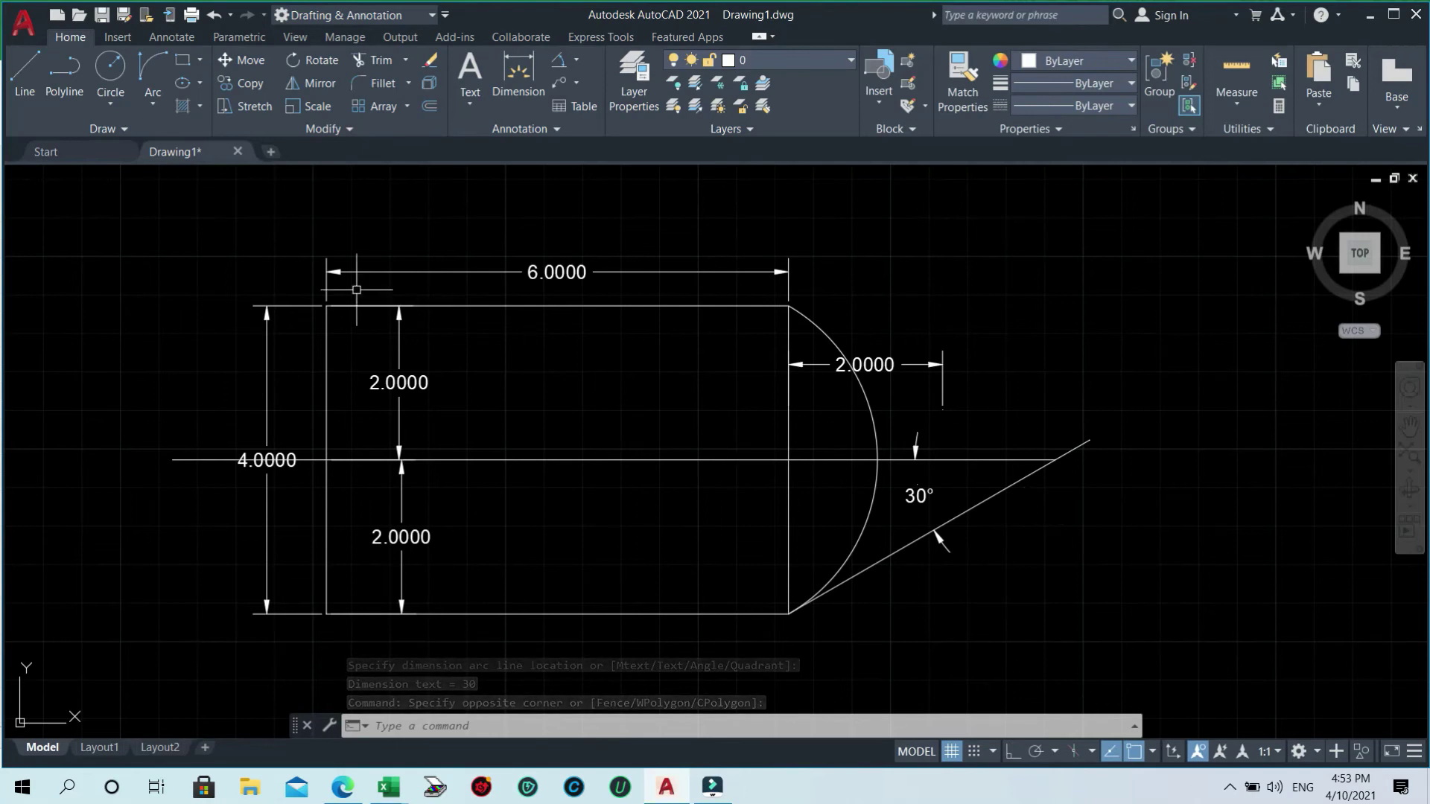
- Draw a Start, End, Radius arc of radius 2 from the bottom-right to the top-right corner
click(151, 108)
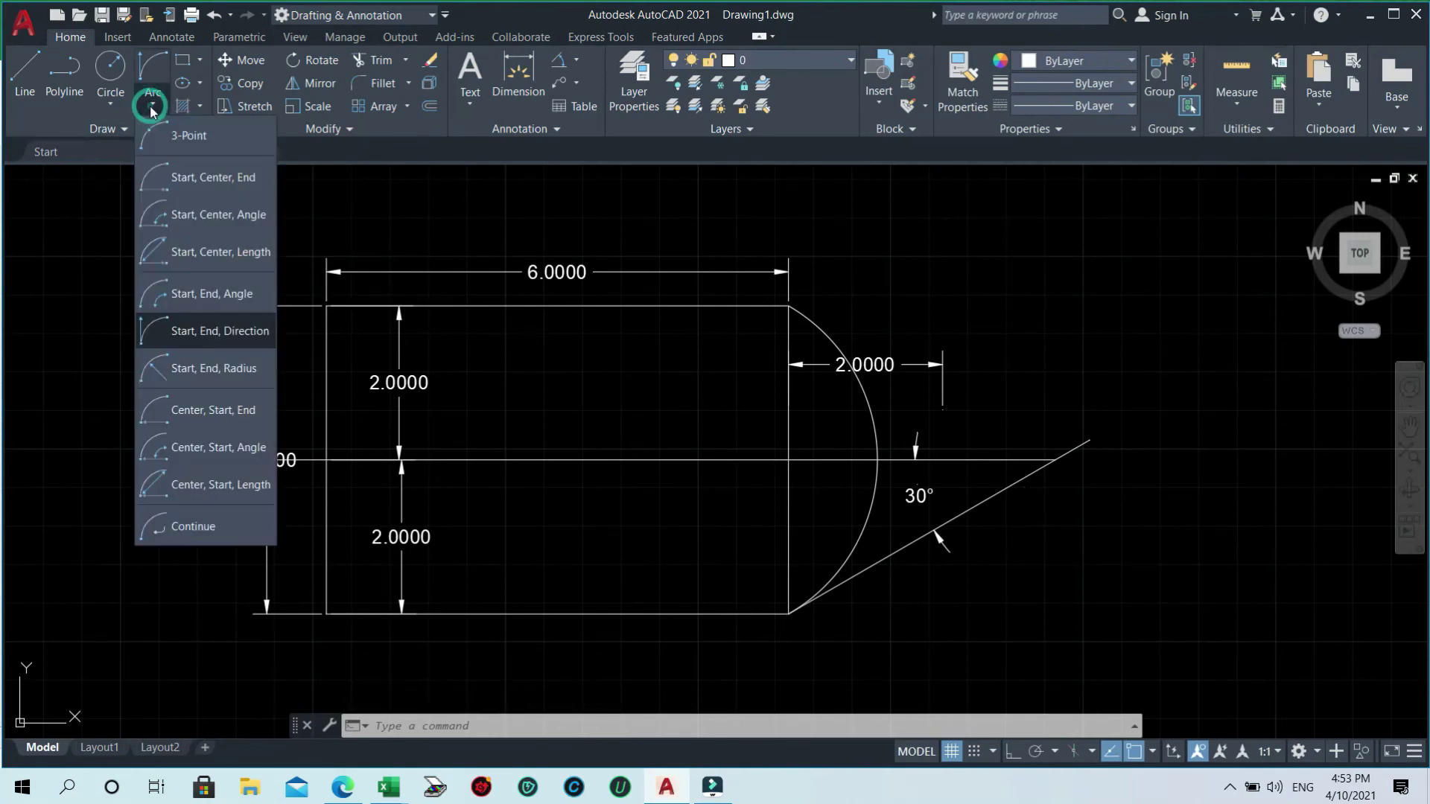
click(205, 369)
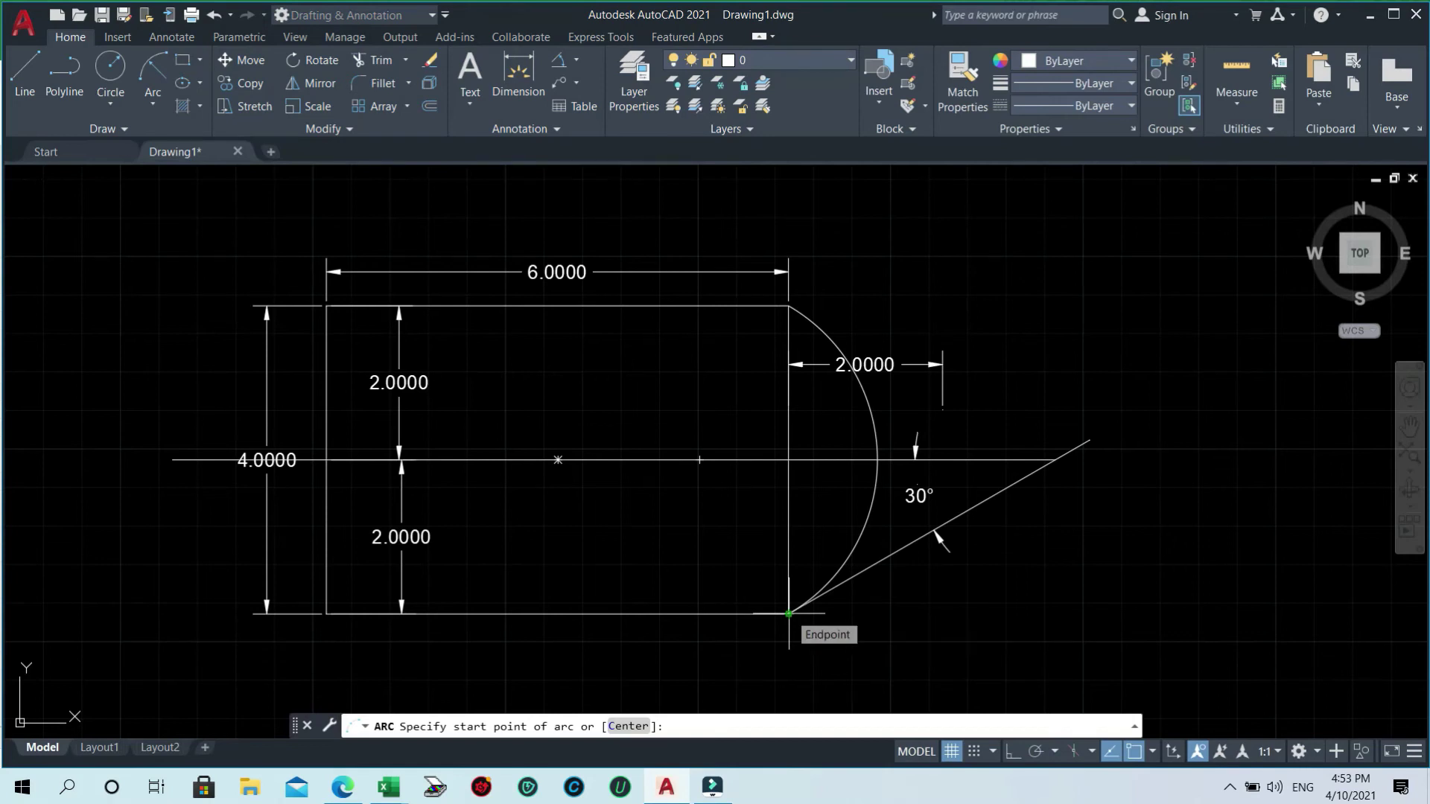
click(789, 614)
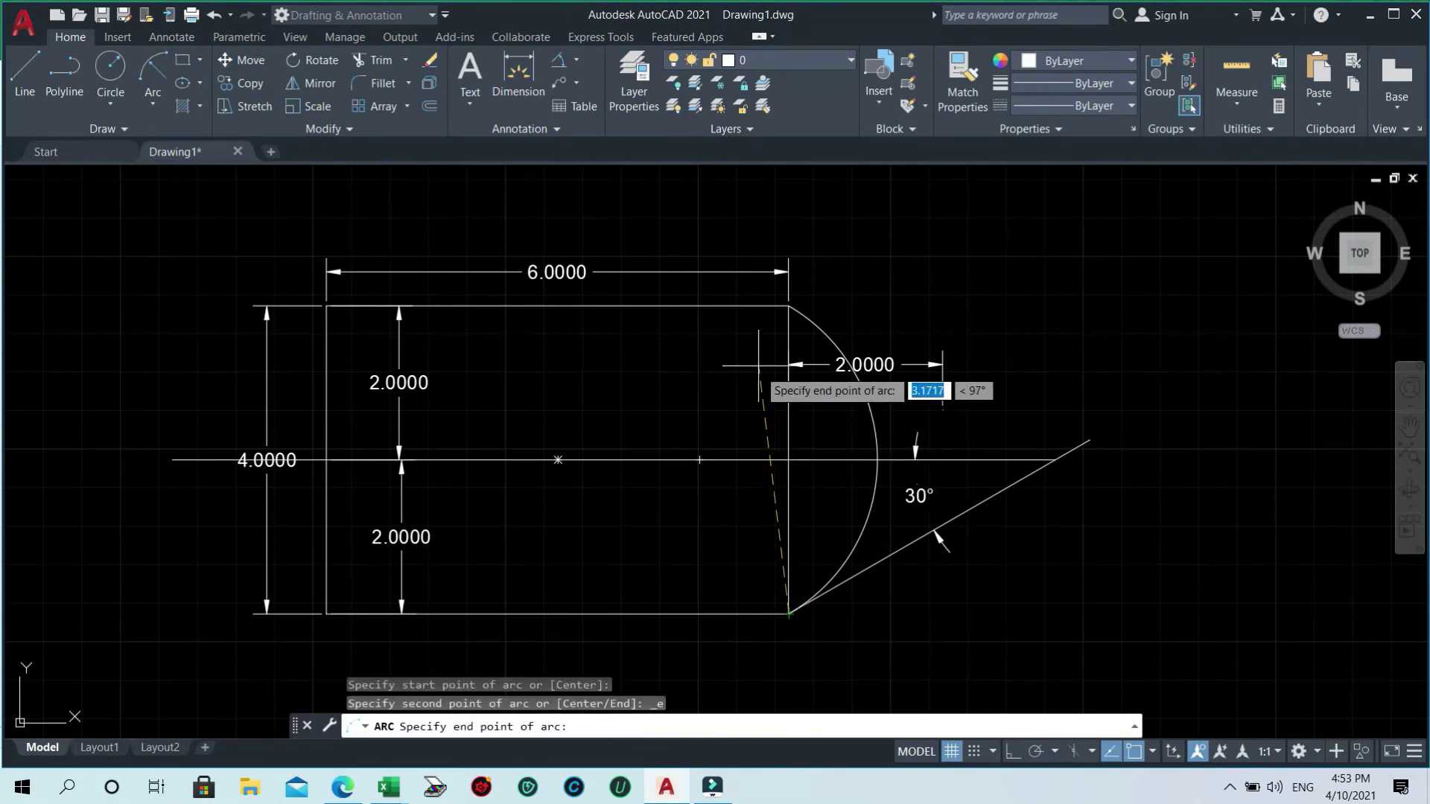
click(788, 306)
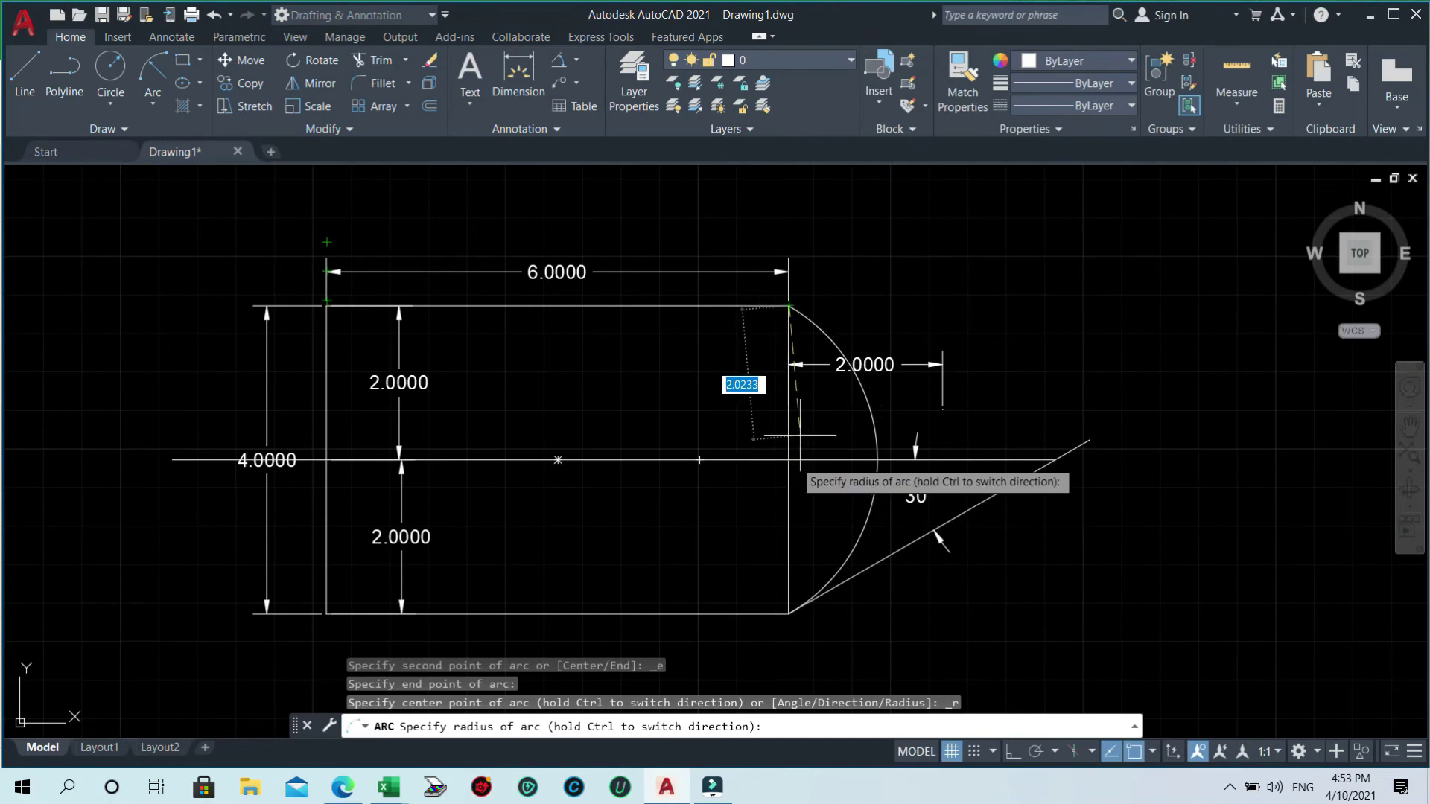
text(2)
key(Return)
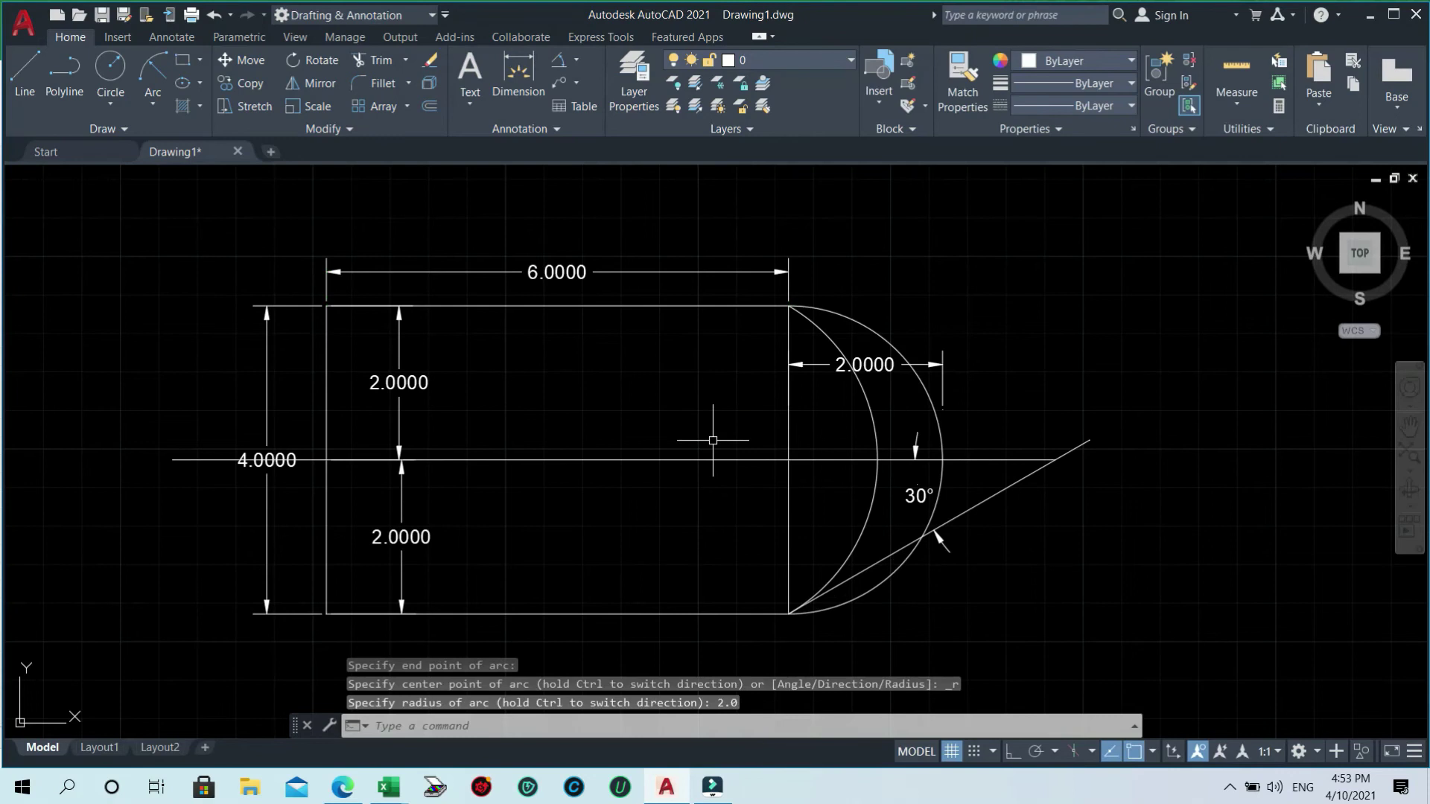
click(869, 326)
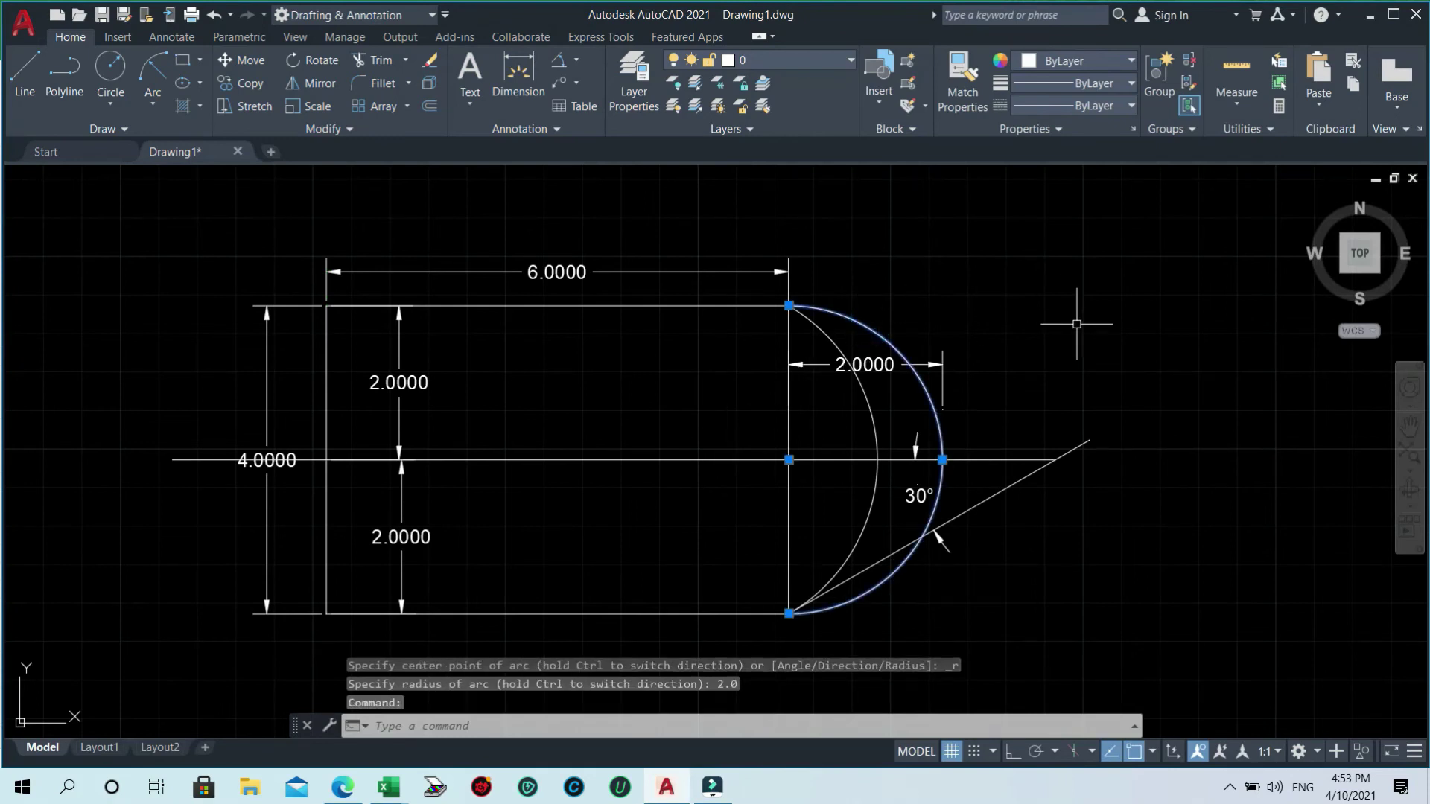
key(Escape)
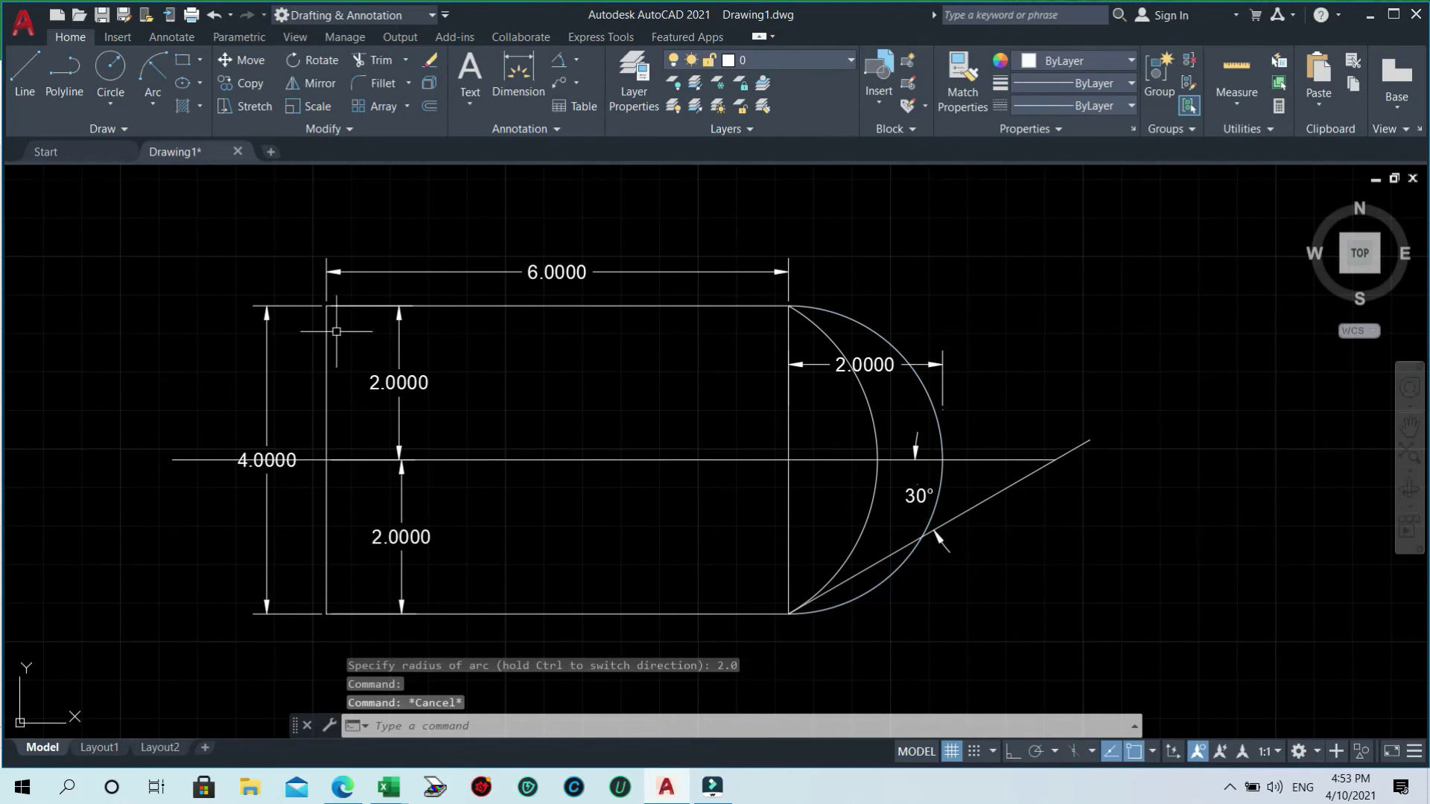
- Draw a 3-Point arc rising to a peak in the empty area upper right of the rectangle
click(146, 109)
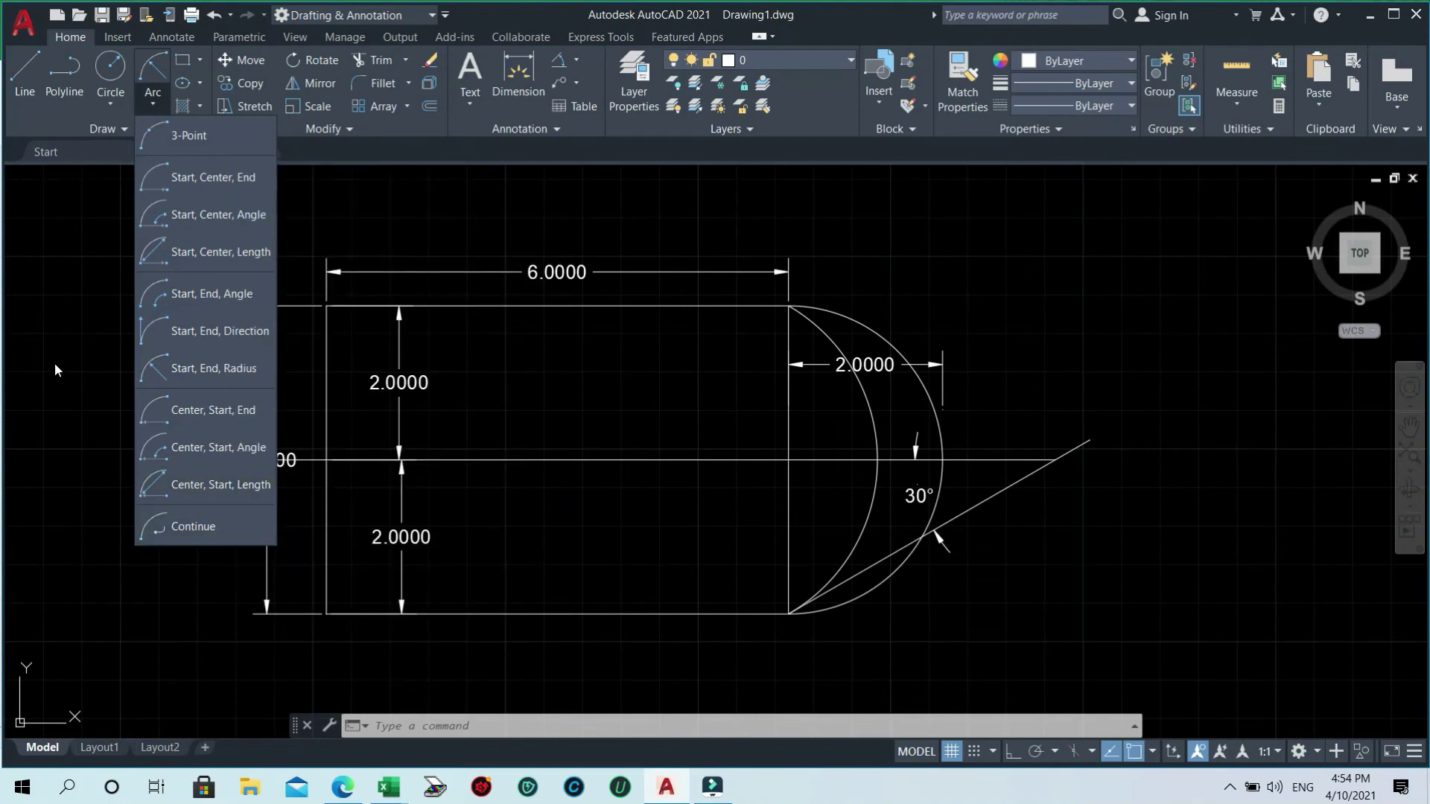
click(55, 363)
click(155, 106)
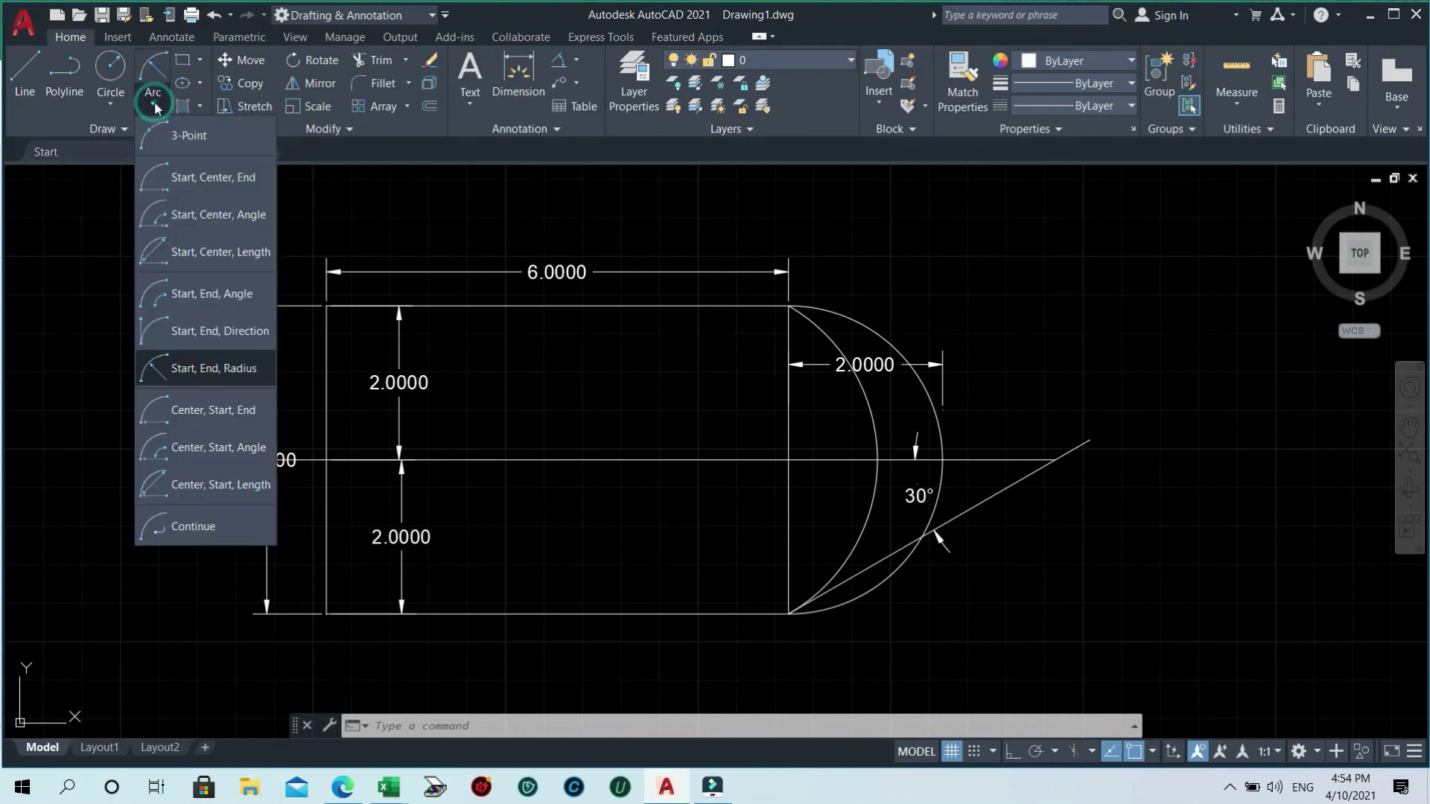
click(186, 145)
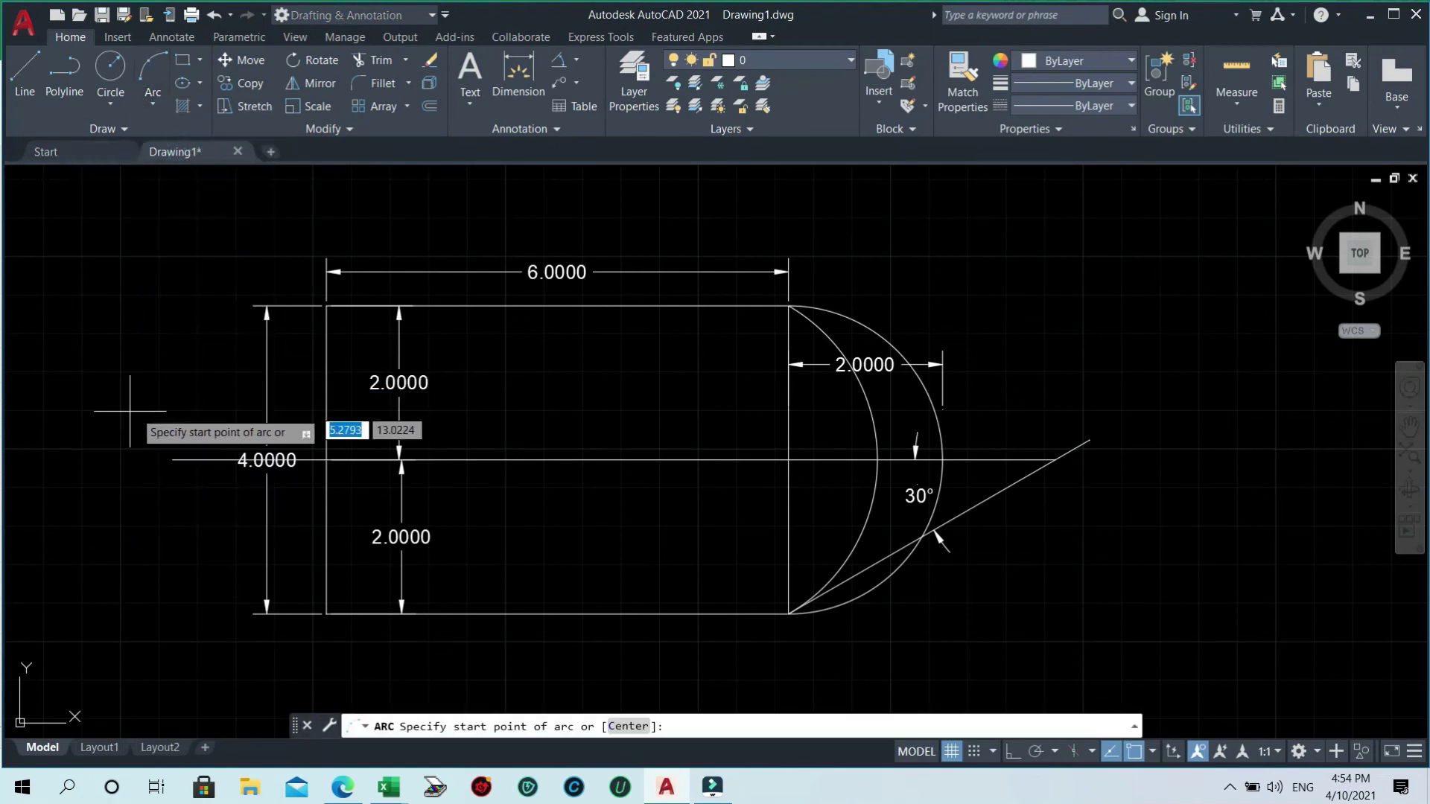
click(987, 274)
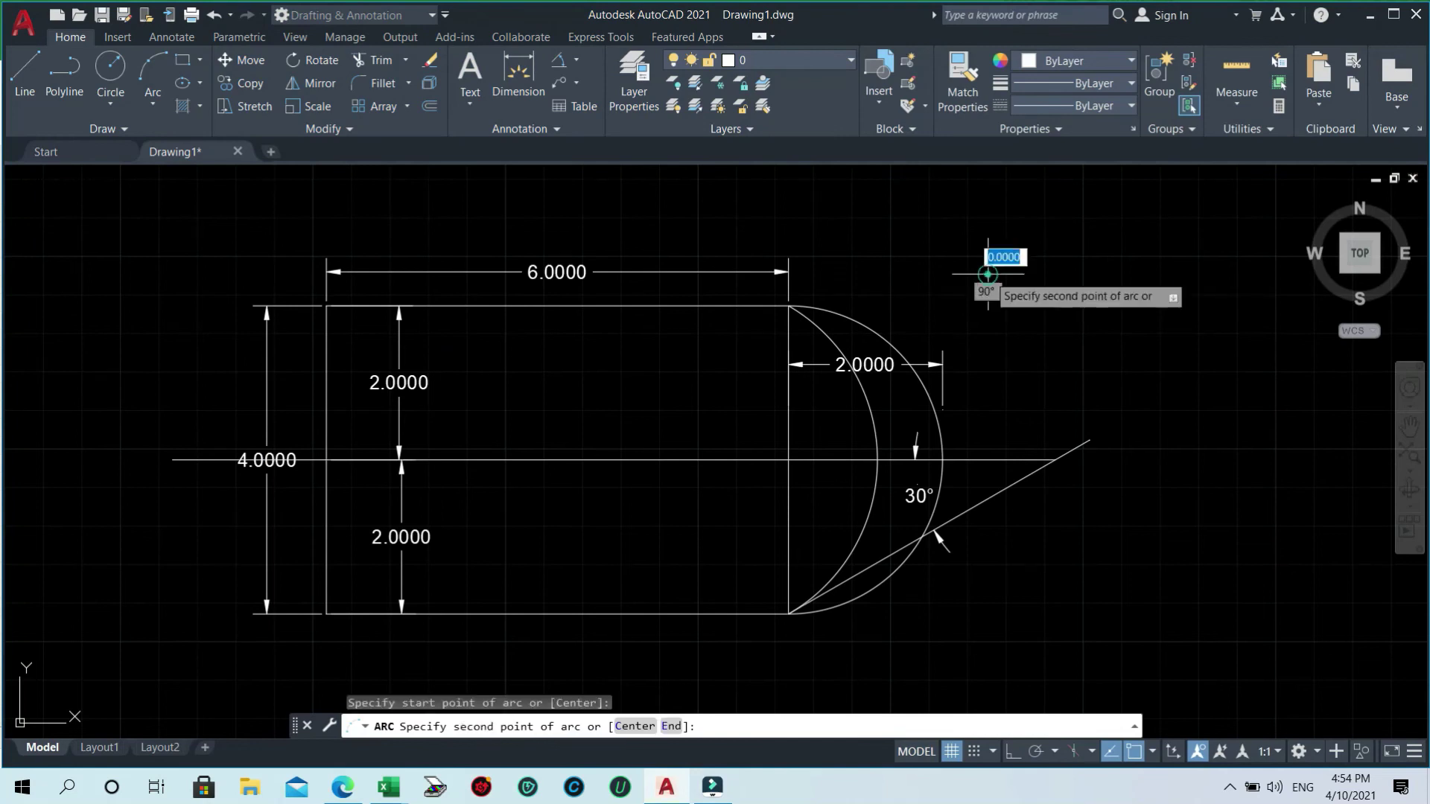
click(1058, 240)
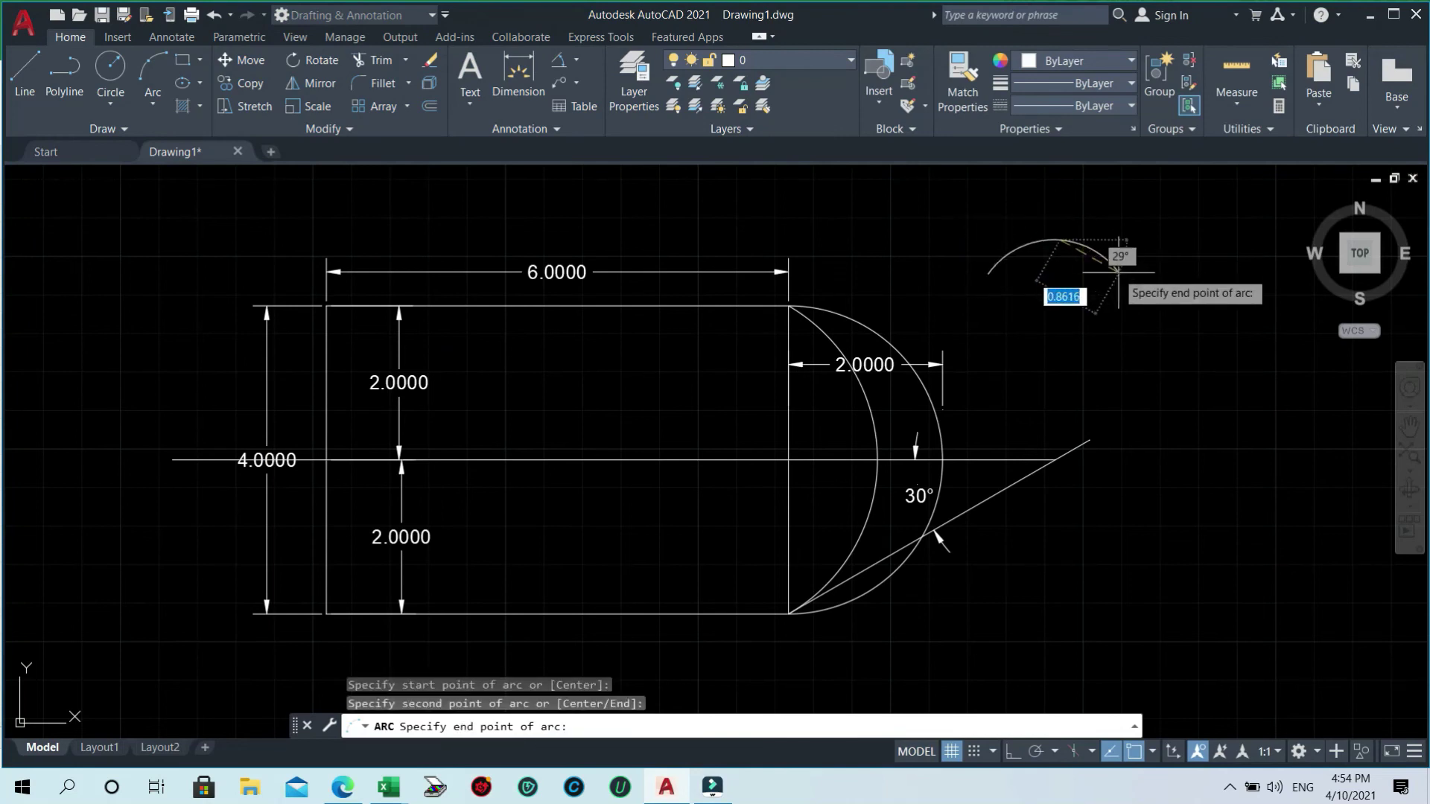
click(1136, 300)
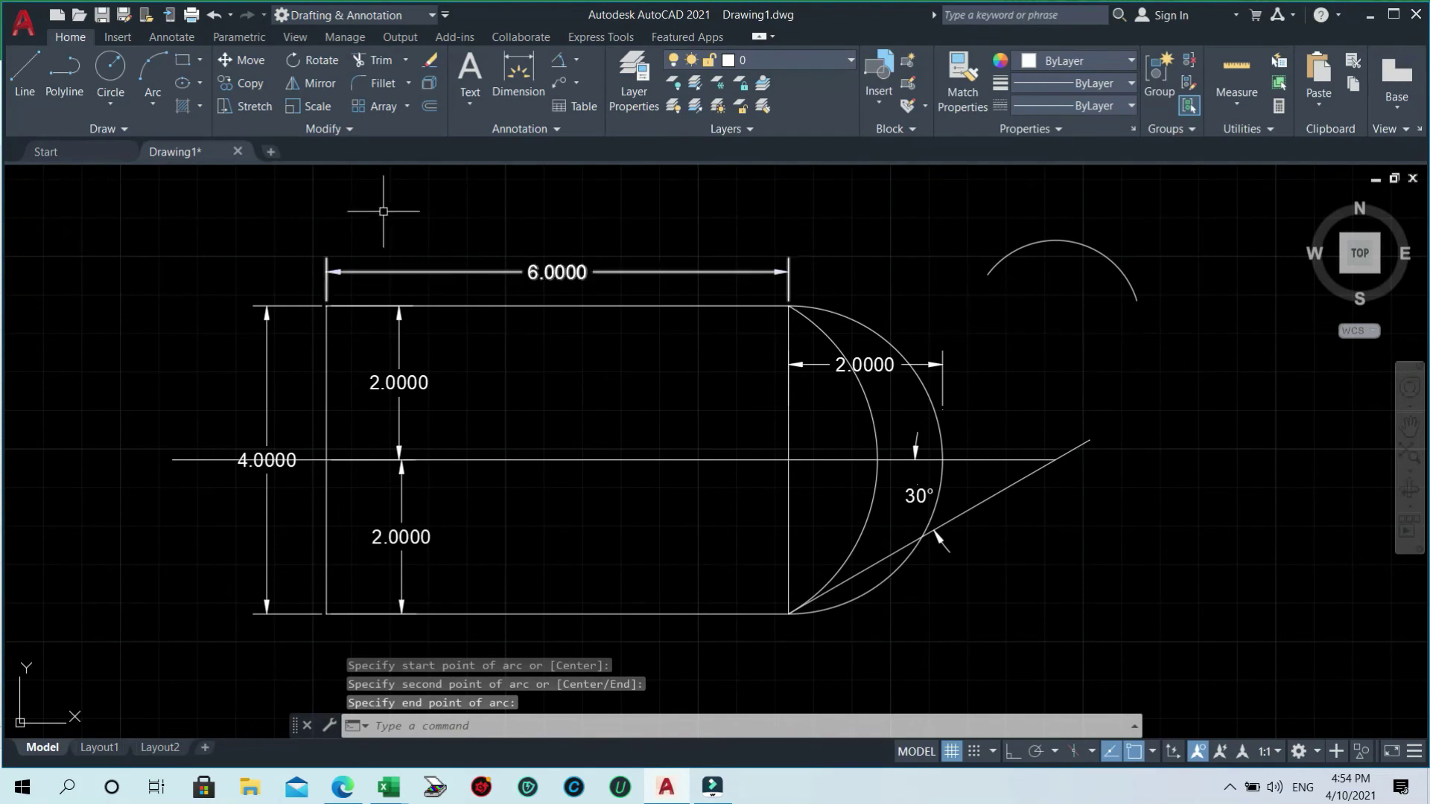
click(154, 109)
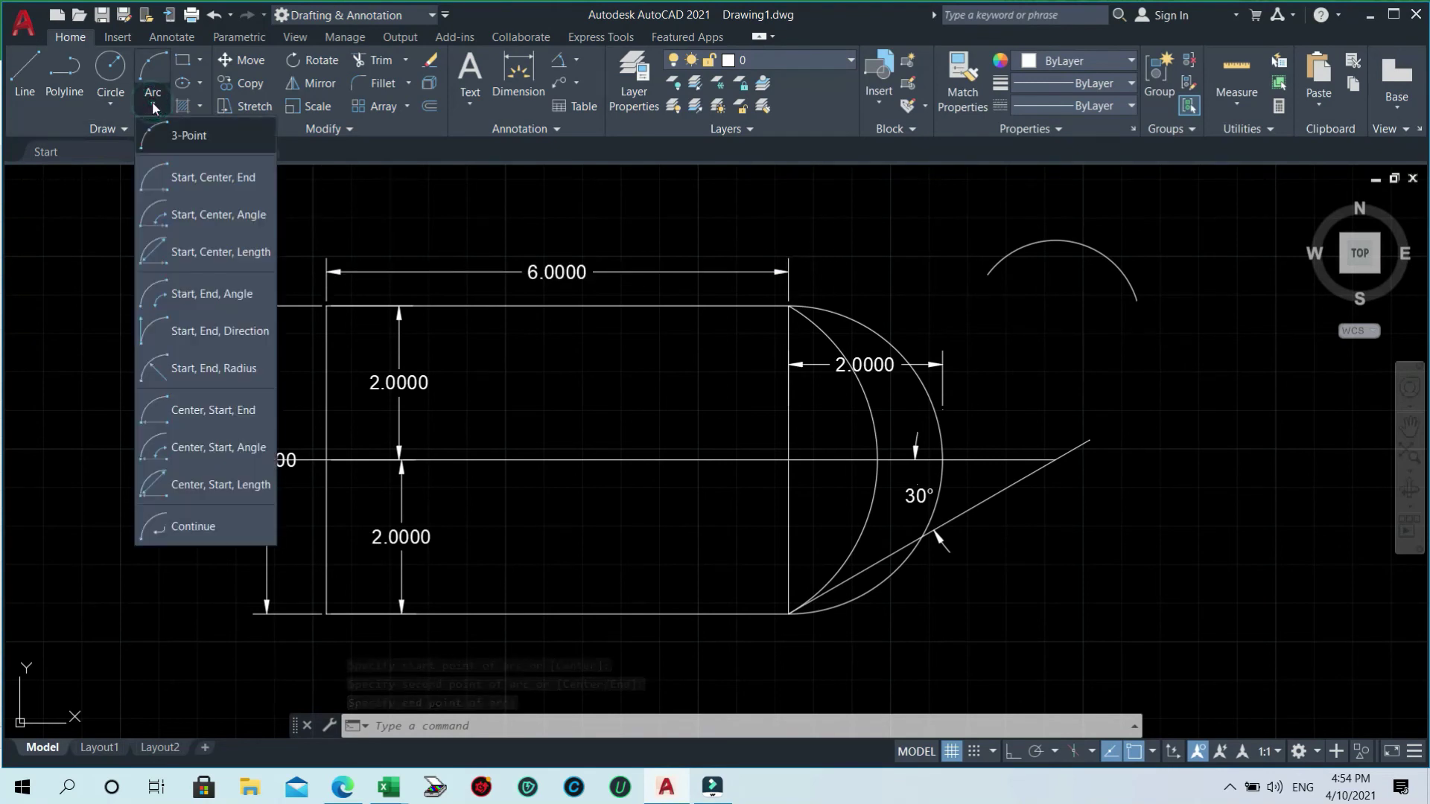
- Add a tangent continuation arc to the three-point arc, forming an S-curve
click(225, 529)
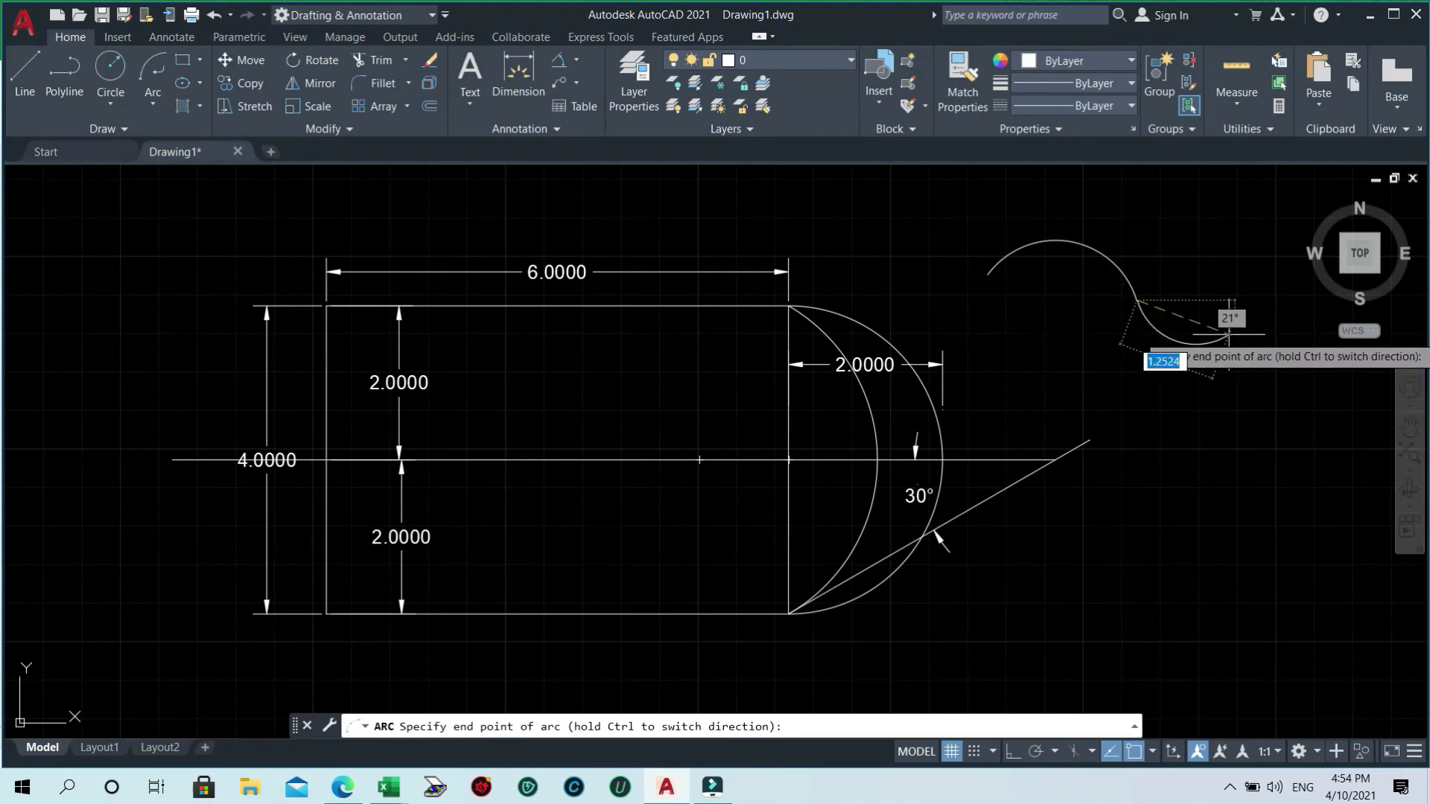
click(1212, 351)
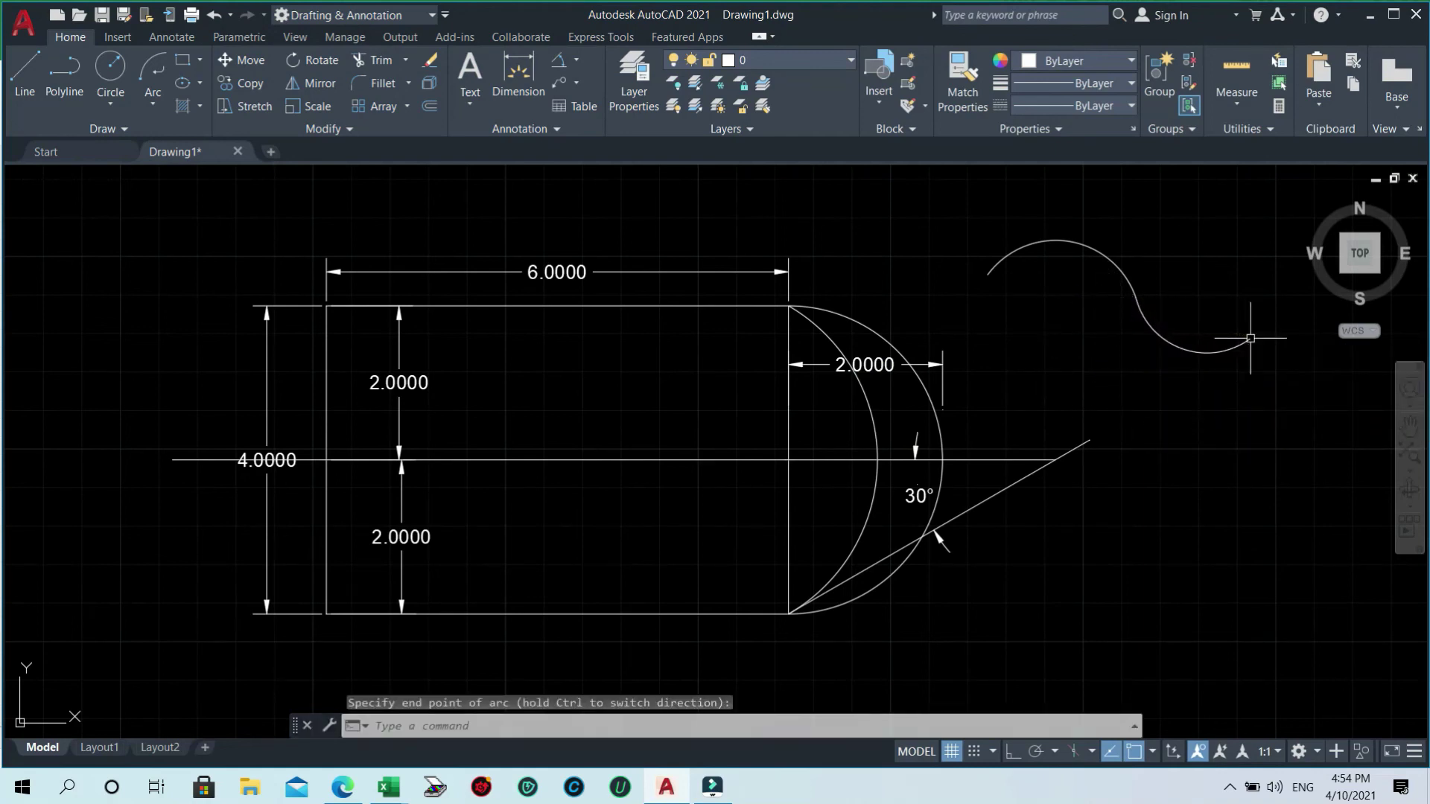
key(Return)
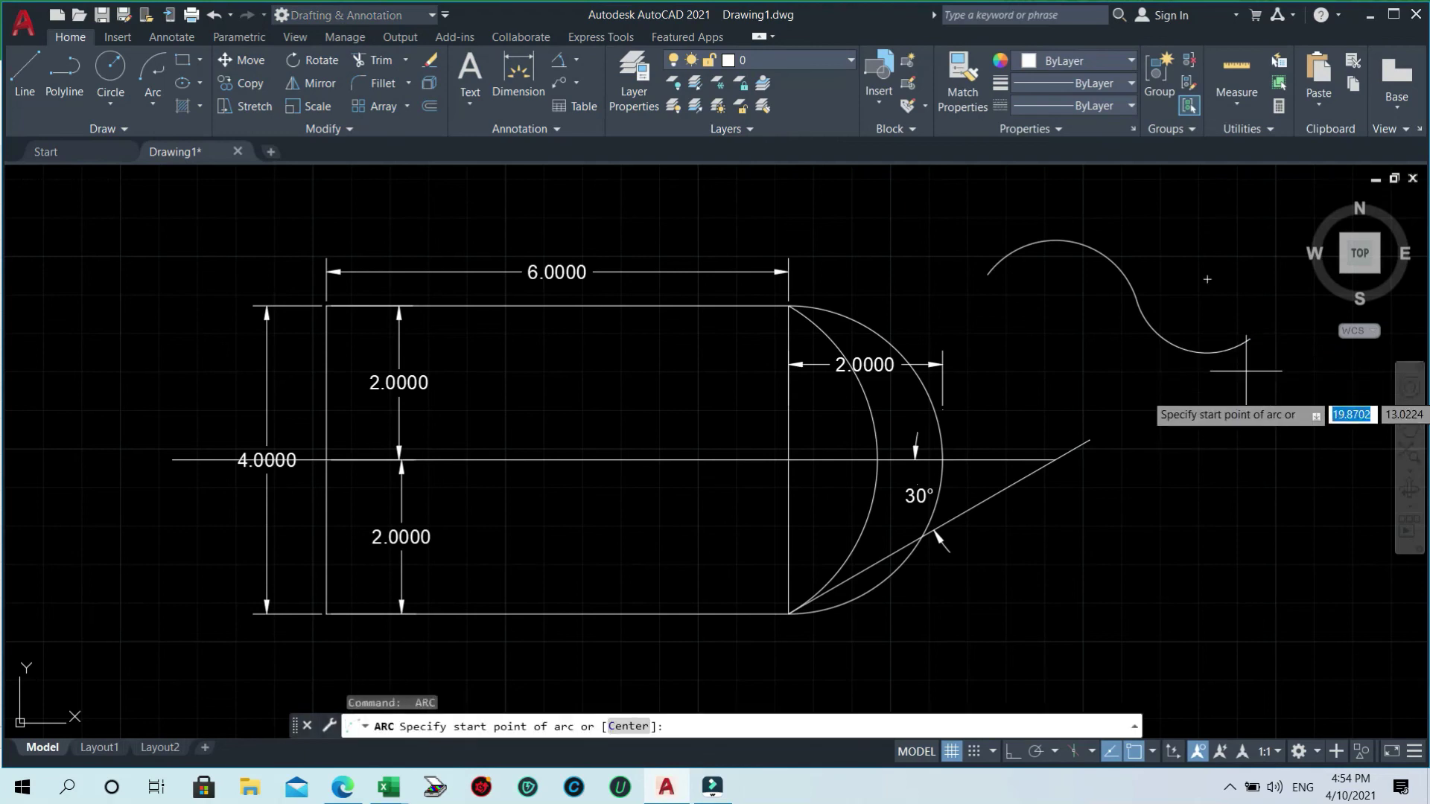
key(Escape)
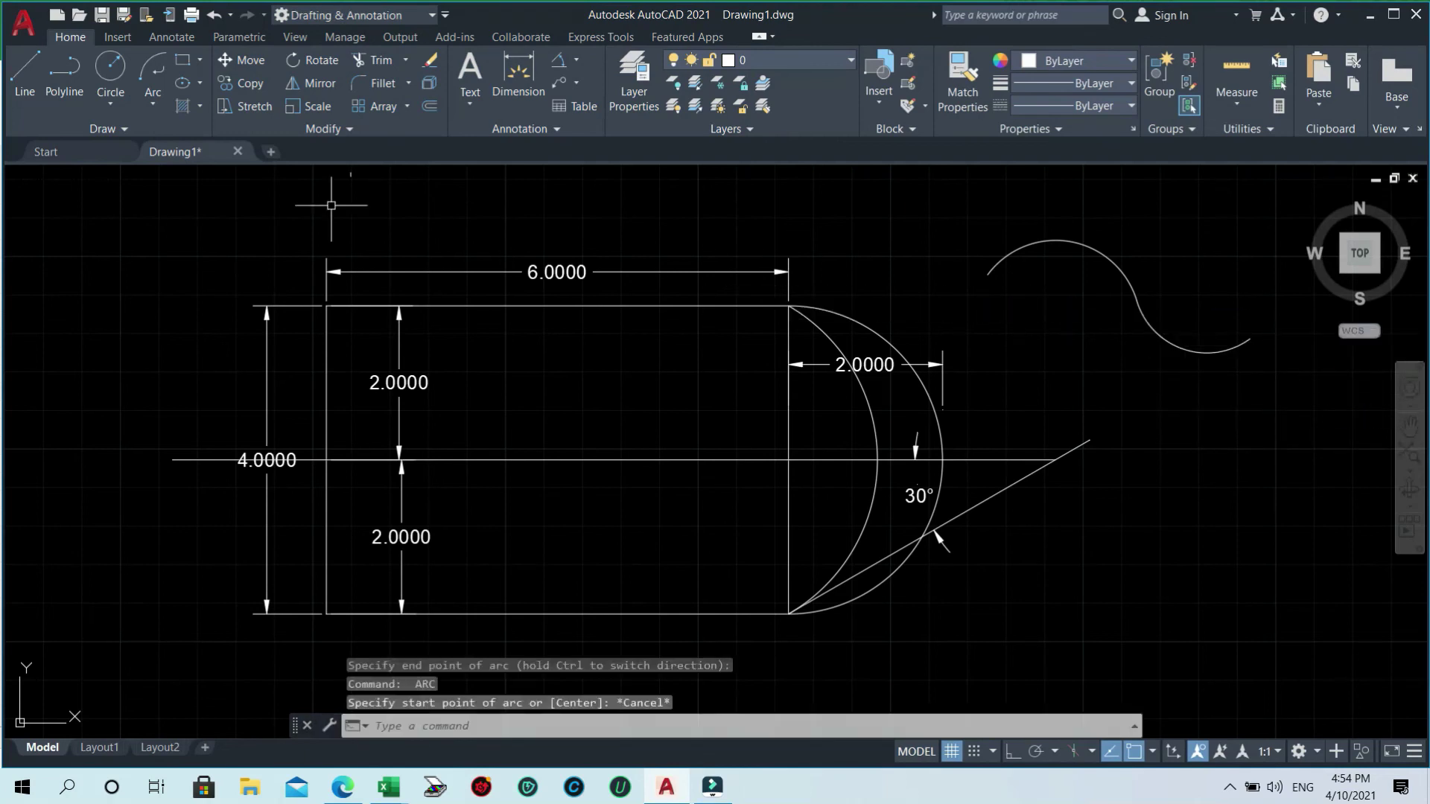
- Continue with a second tangent arc that hooks back into a loop on the right
click(161, 69)
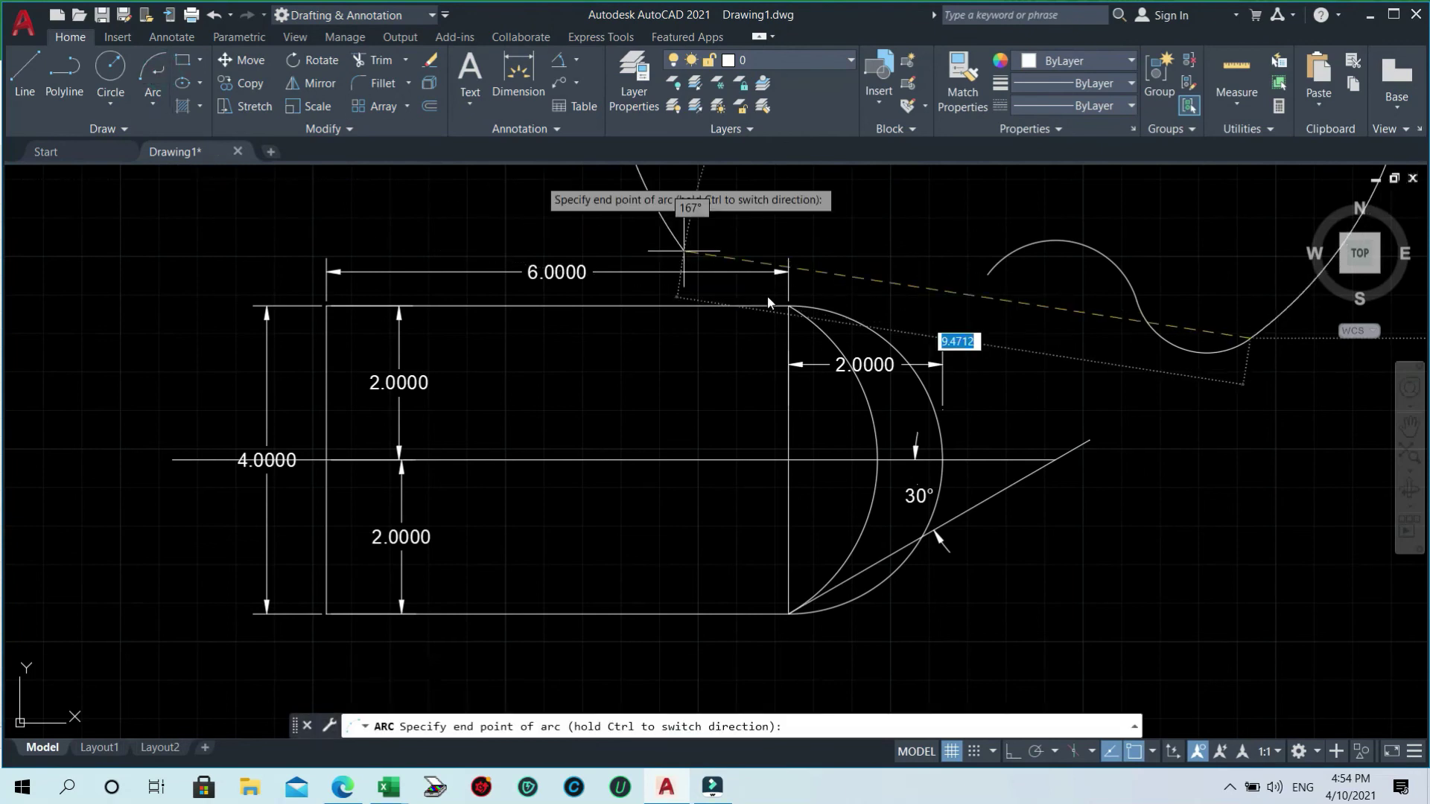
click(1247, 443)
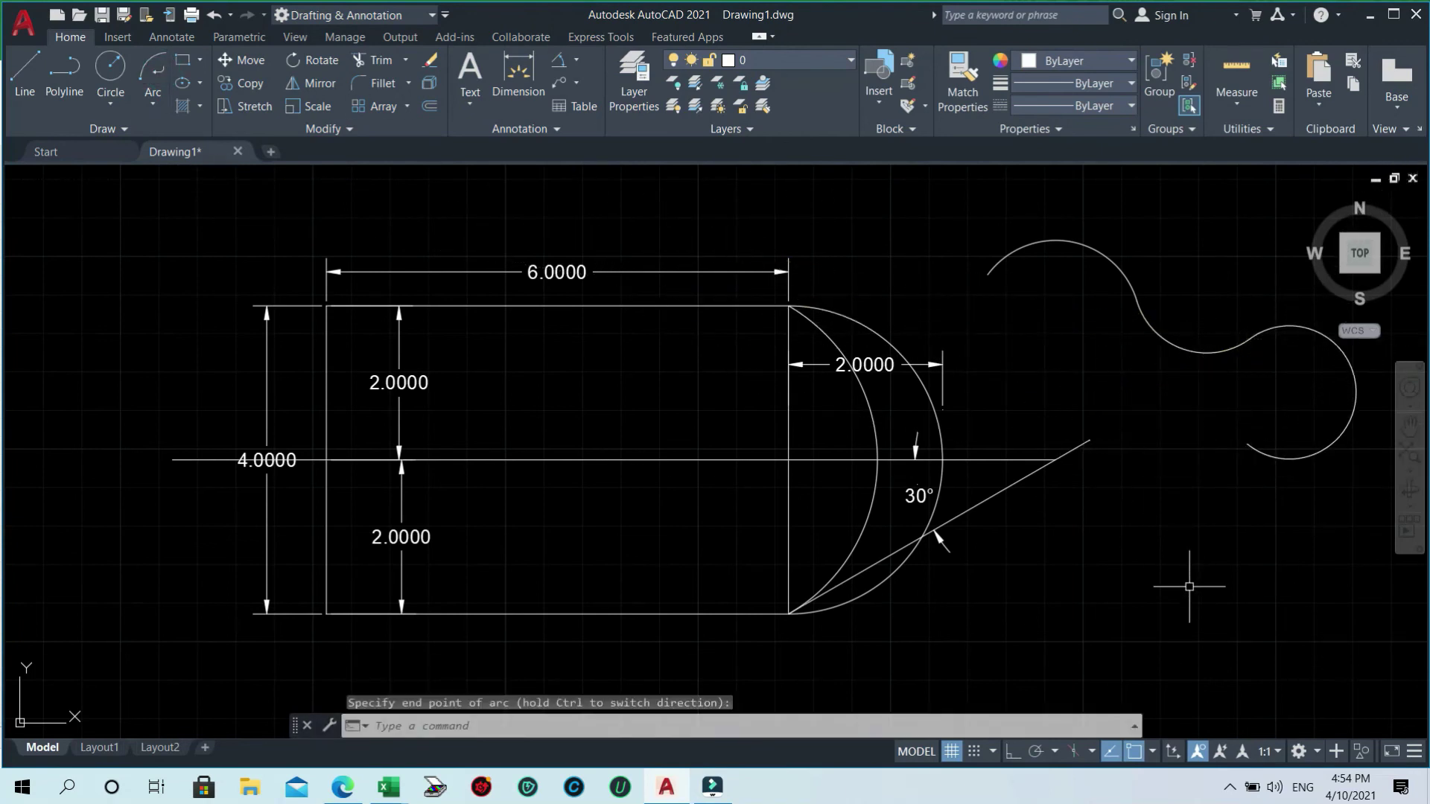
click(1150, 580)
click(1162, 461)
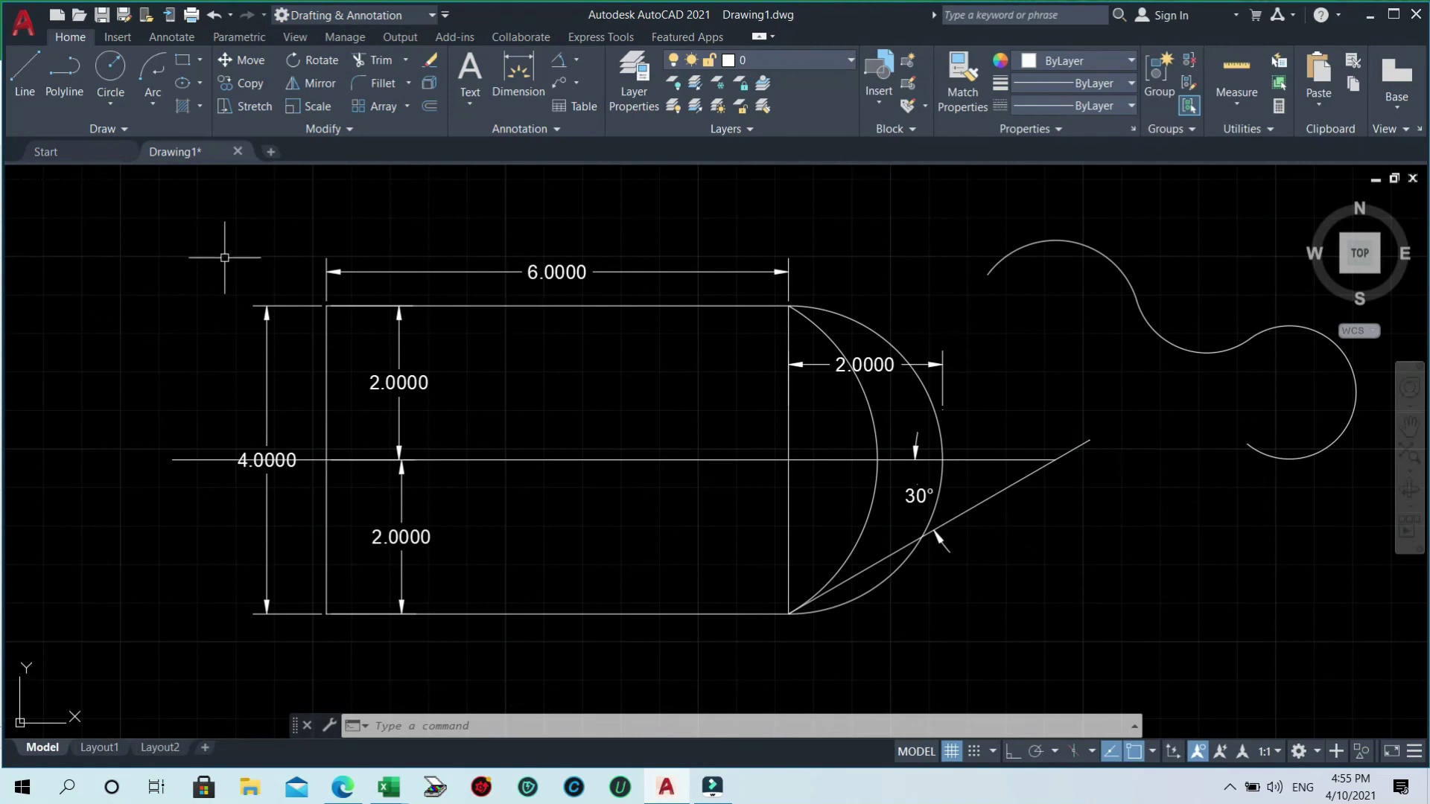
- Expand the Draw panel and bring up the Start page's Recent Documents list, including Crane Hook
click(130, 128)
click(235, 406)
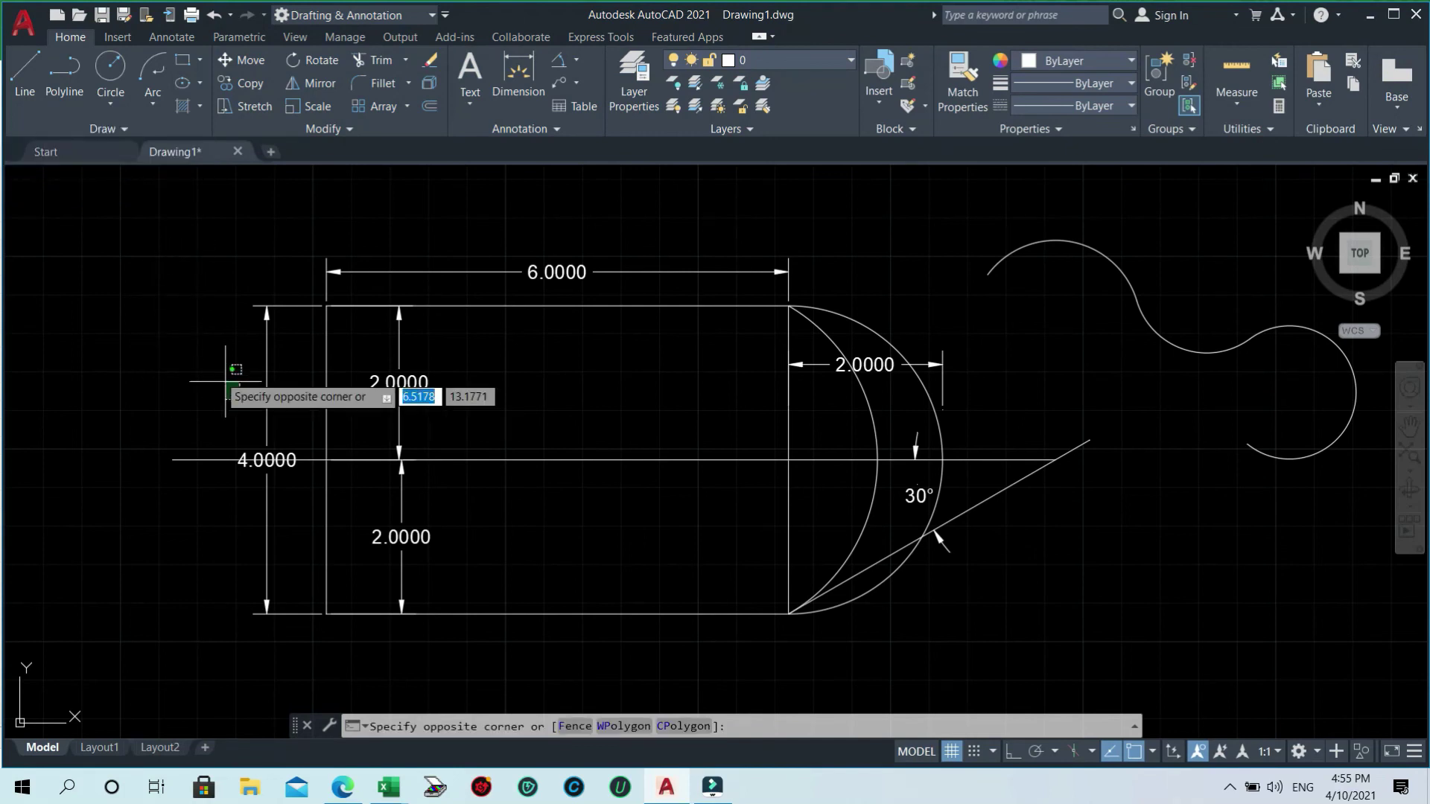
click(106, 231)
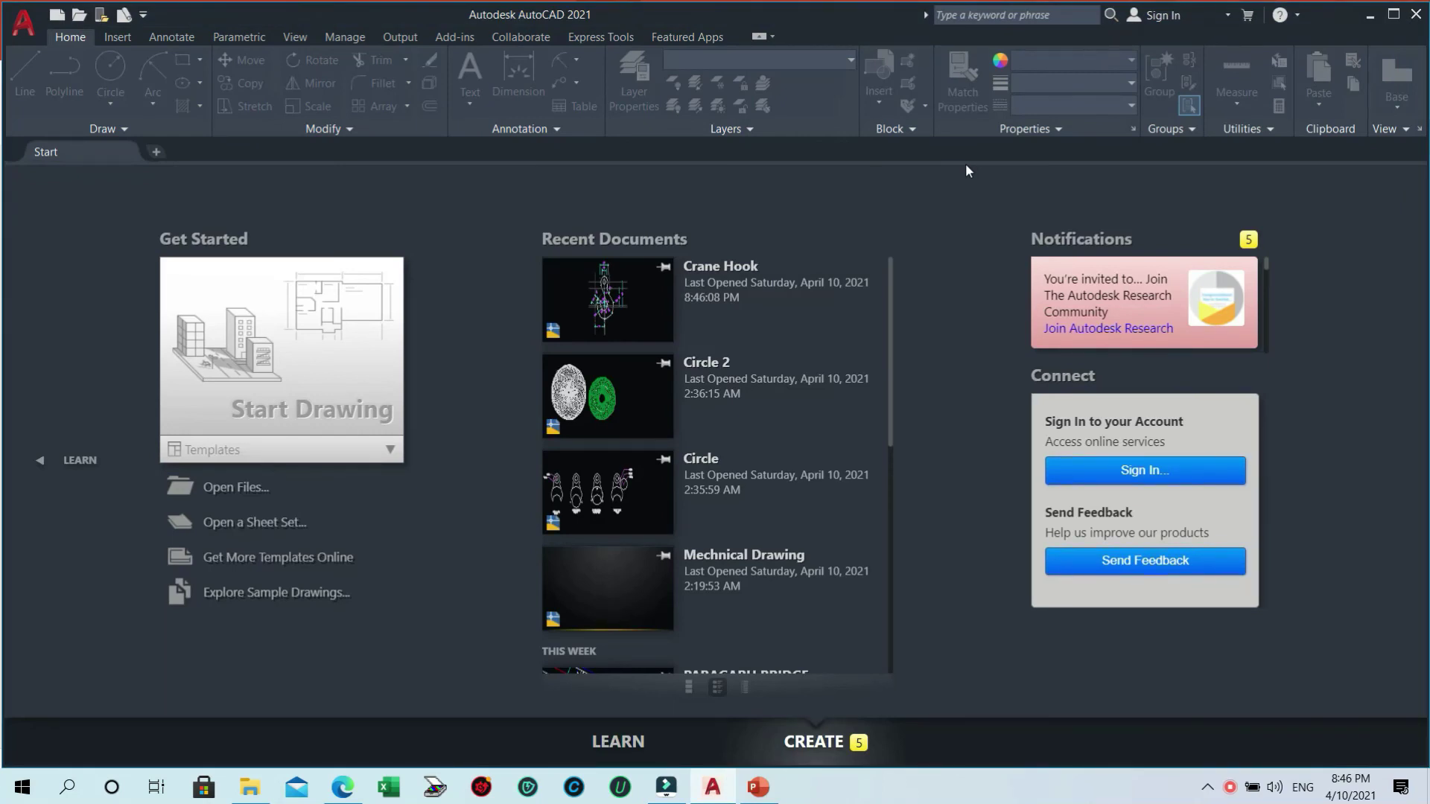
- Open the Crane Hook drawing from Recent Documents on the Start page
click(716, 277)
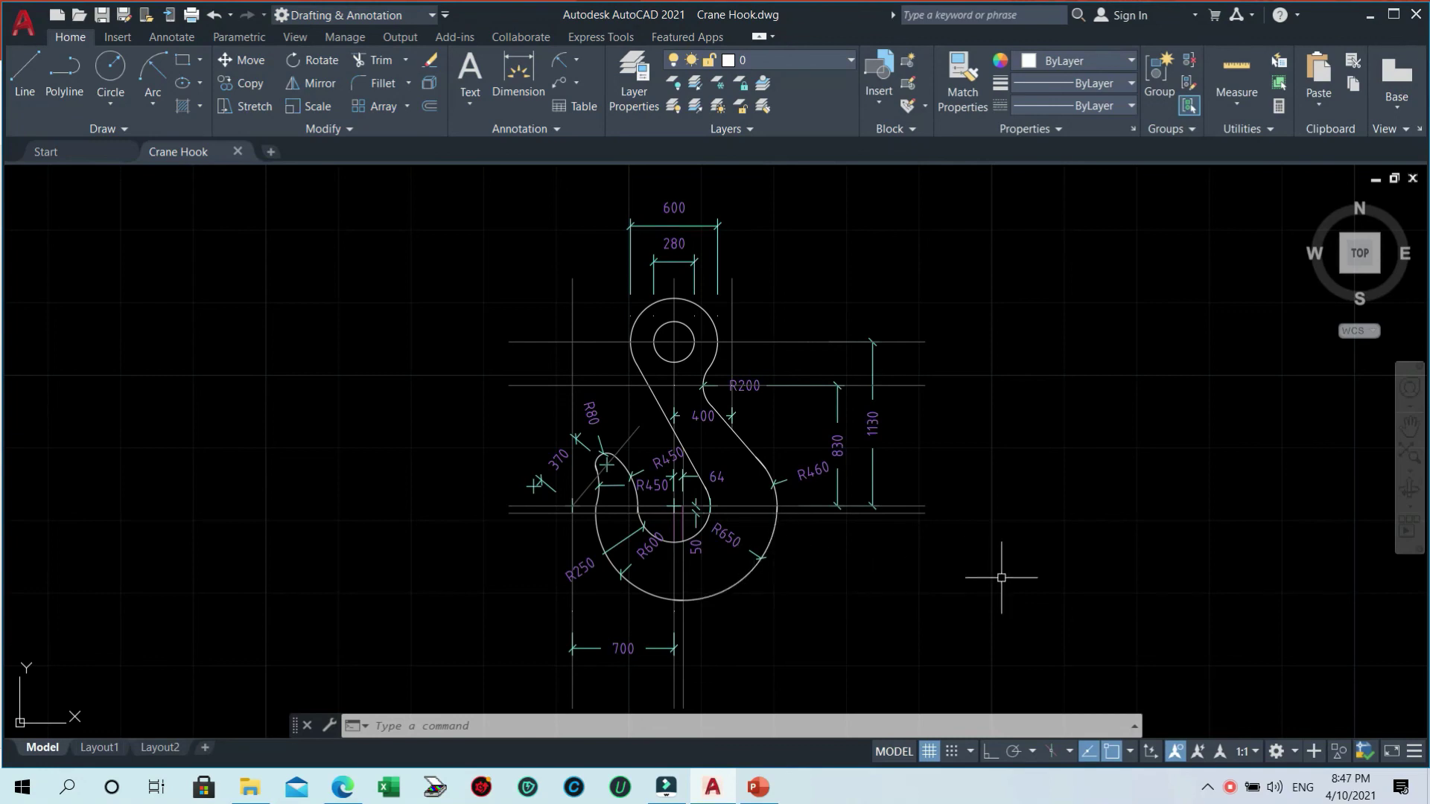
click(1062, 598)
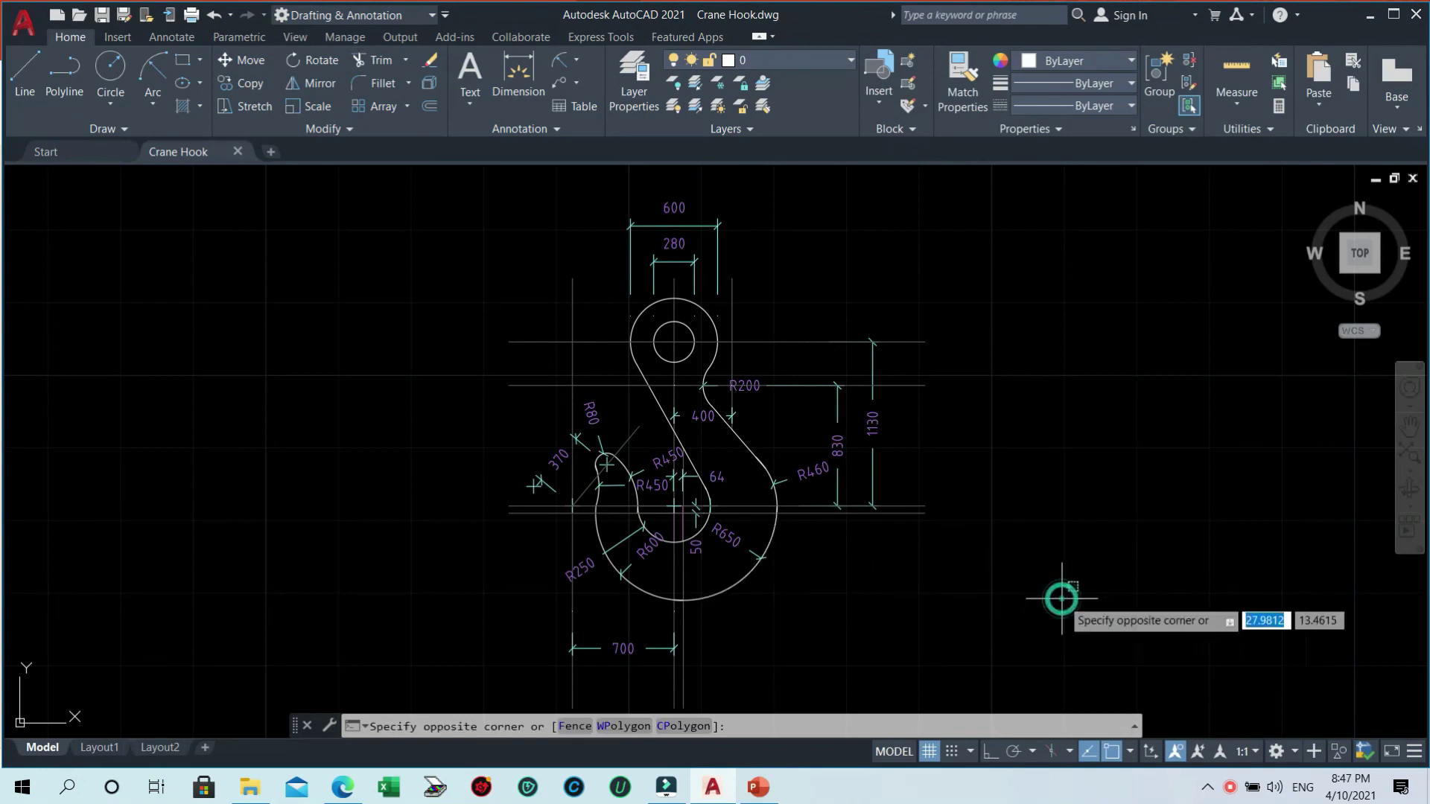
click(972, 314)
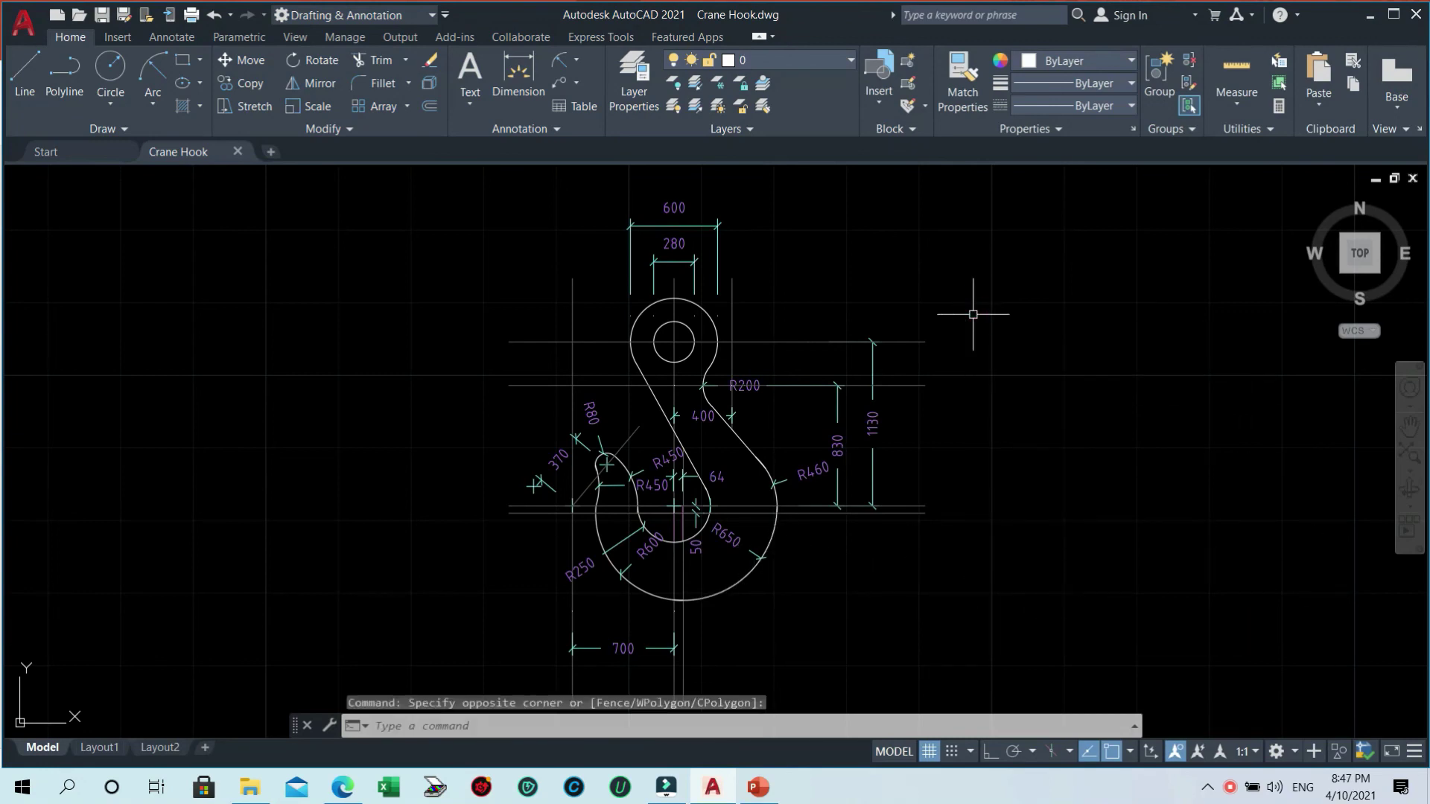